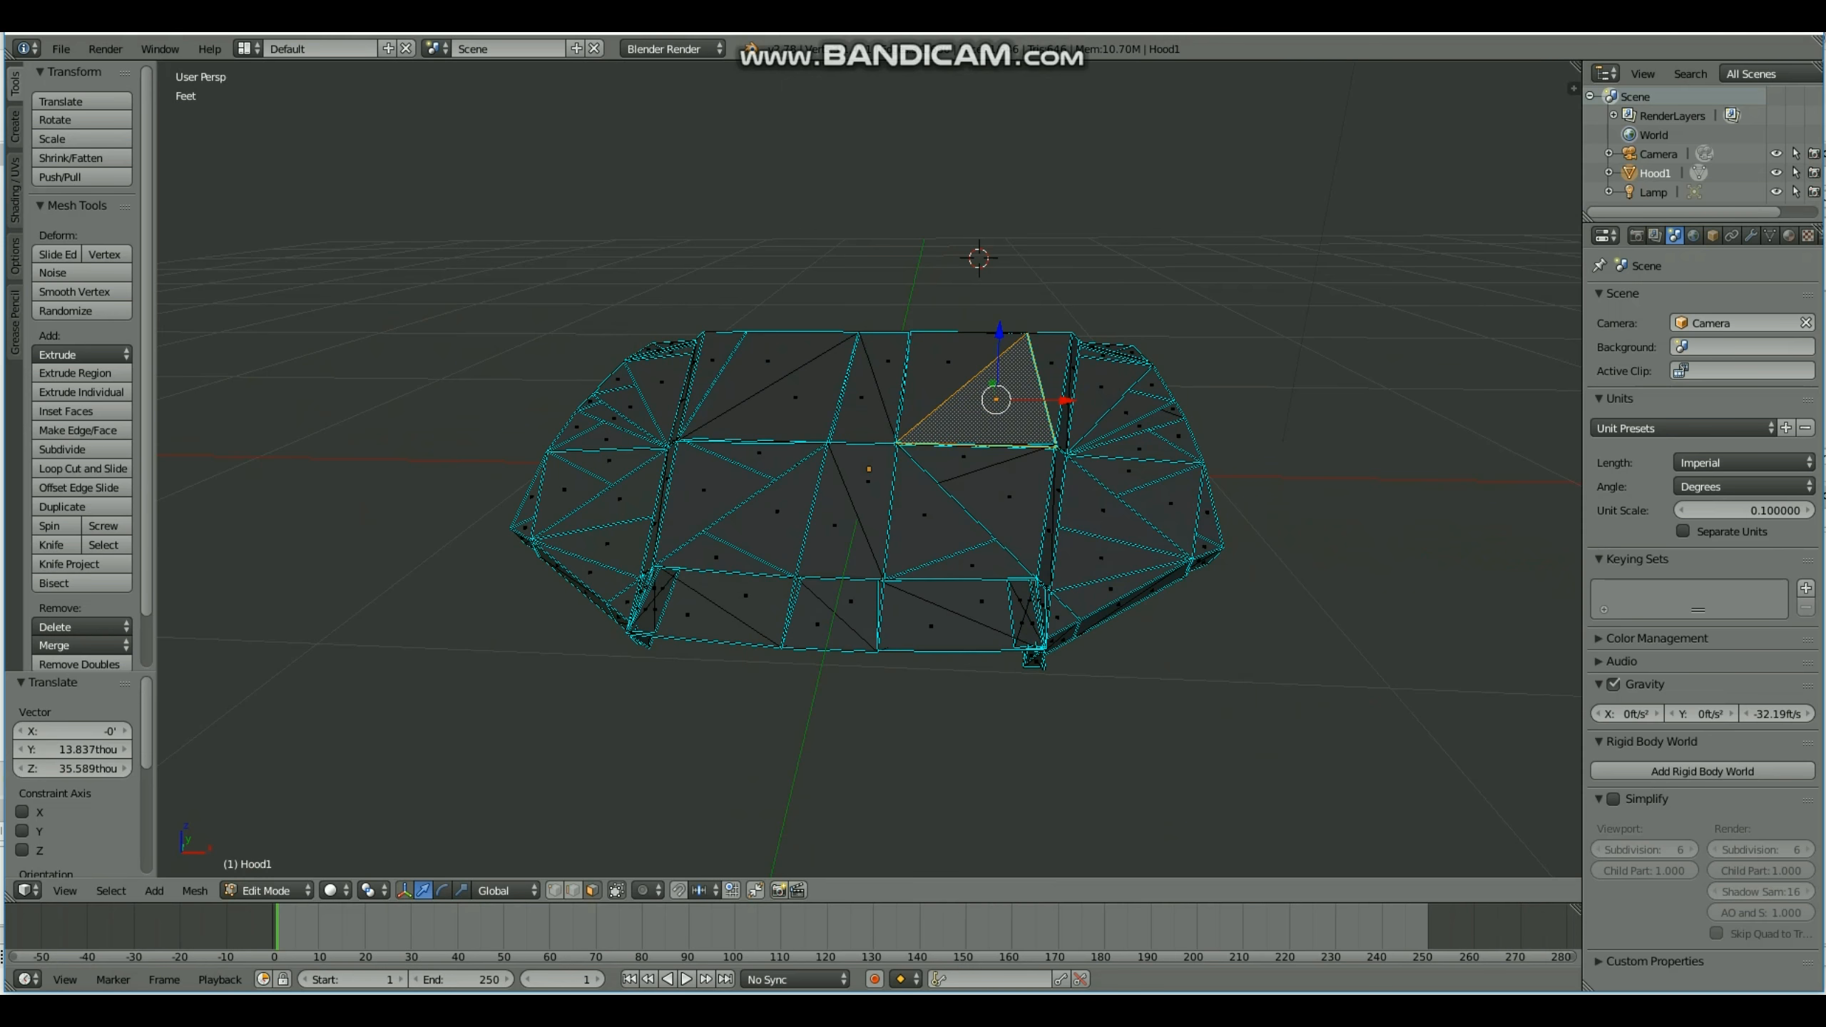
Delete the selected triangular face from the upper surface of the hood mesh.
middle_drag(863, 468, 892, 346)
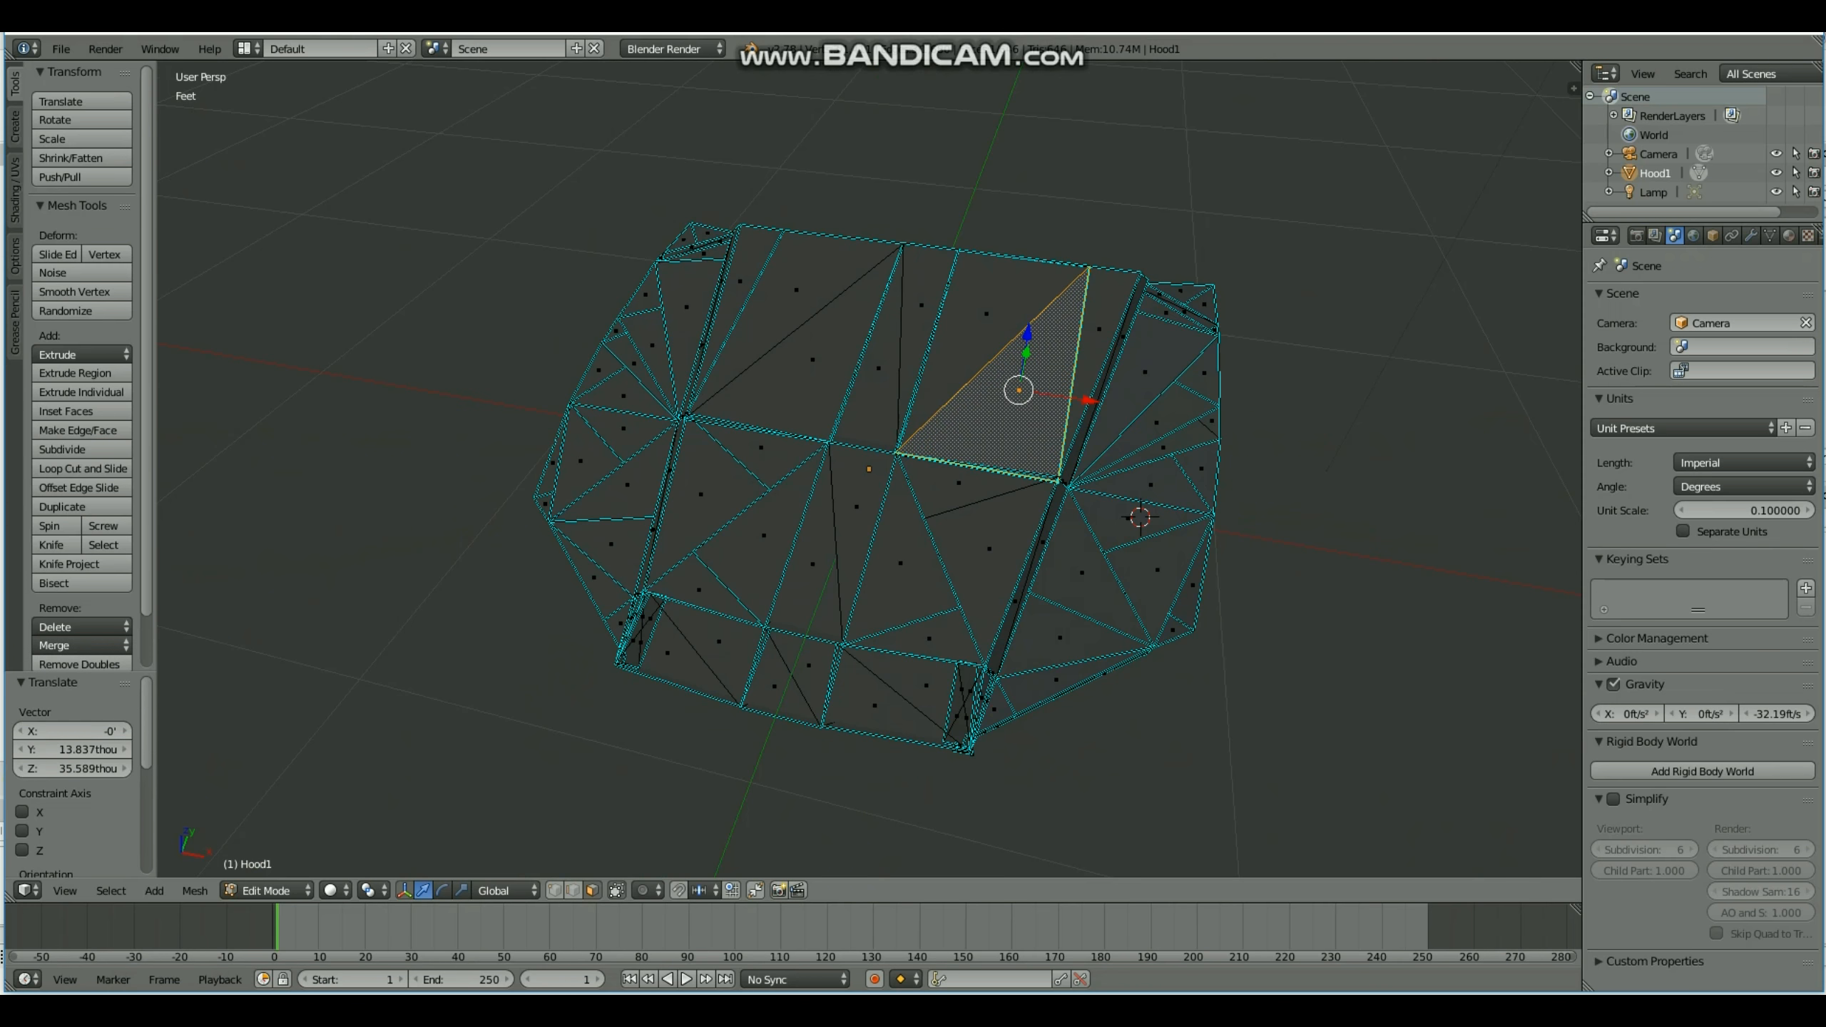
middle_drag(935, 273, 503, 359)
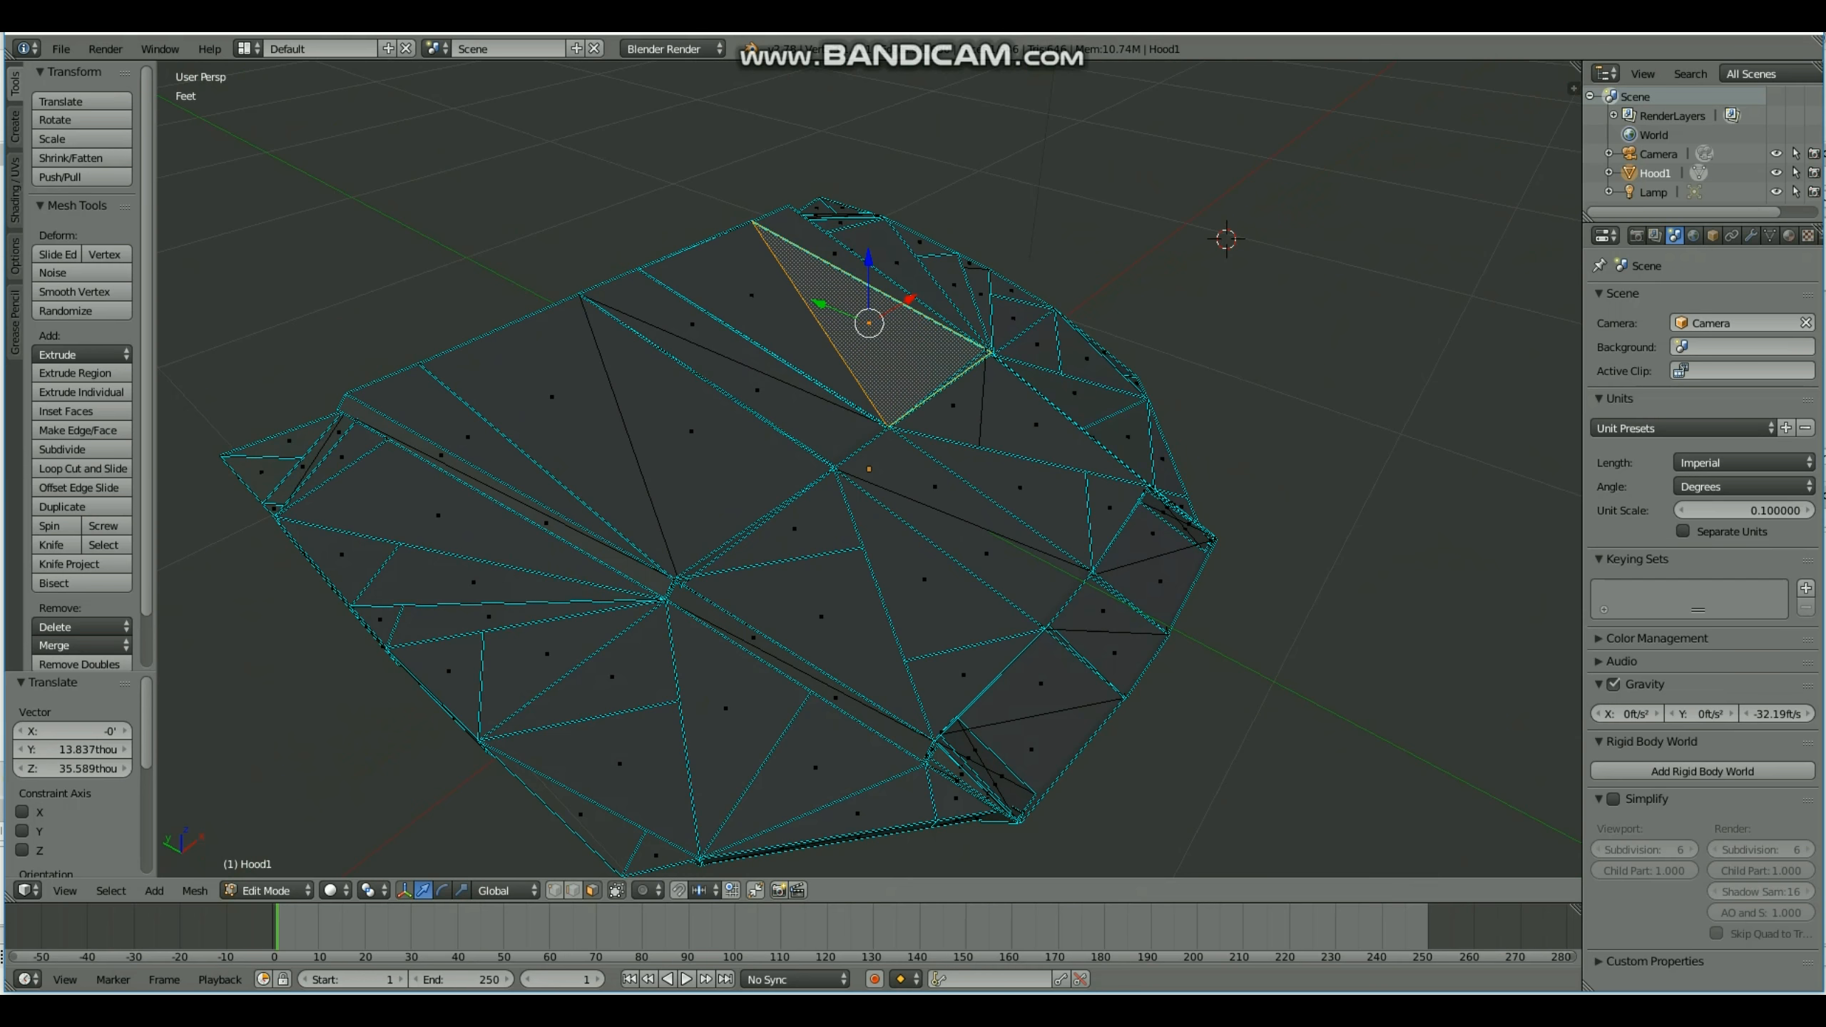
scroll(82, 359, down, 2)
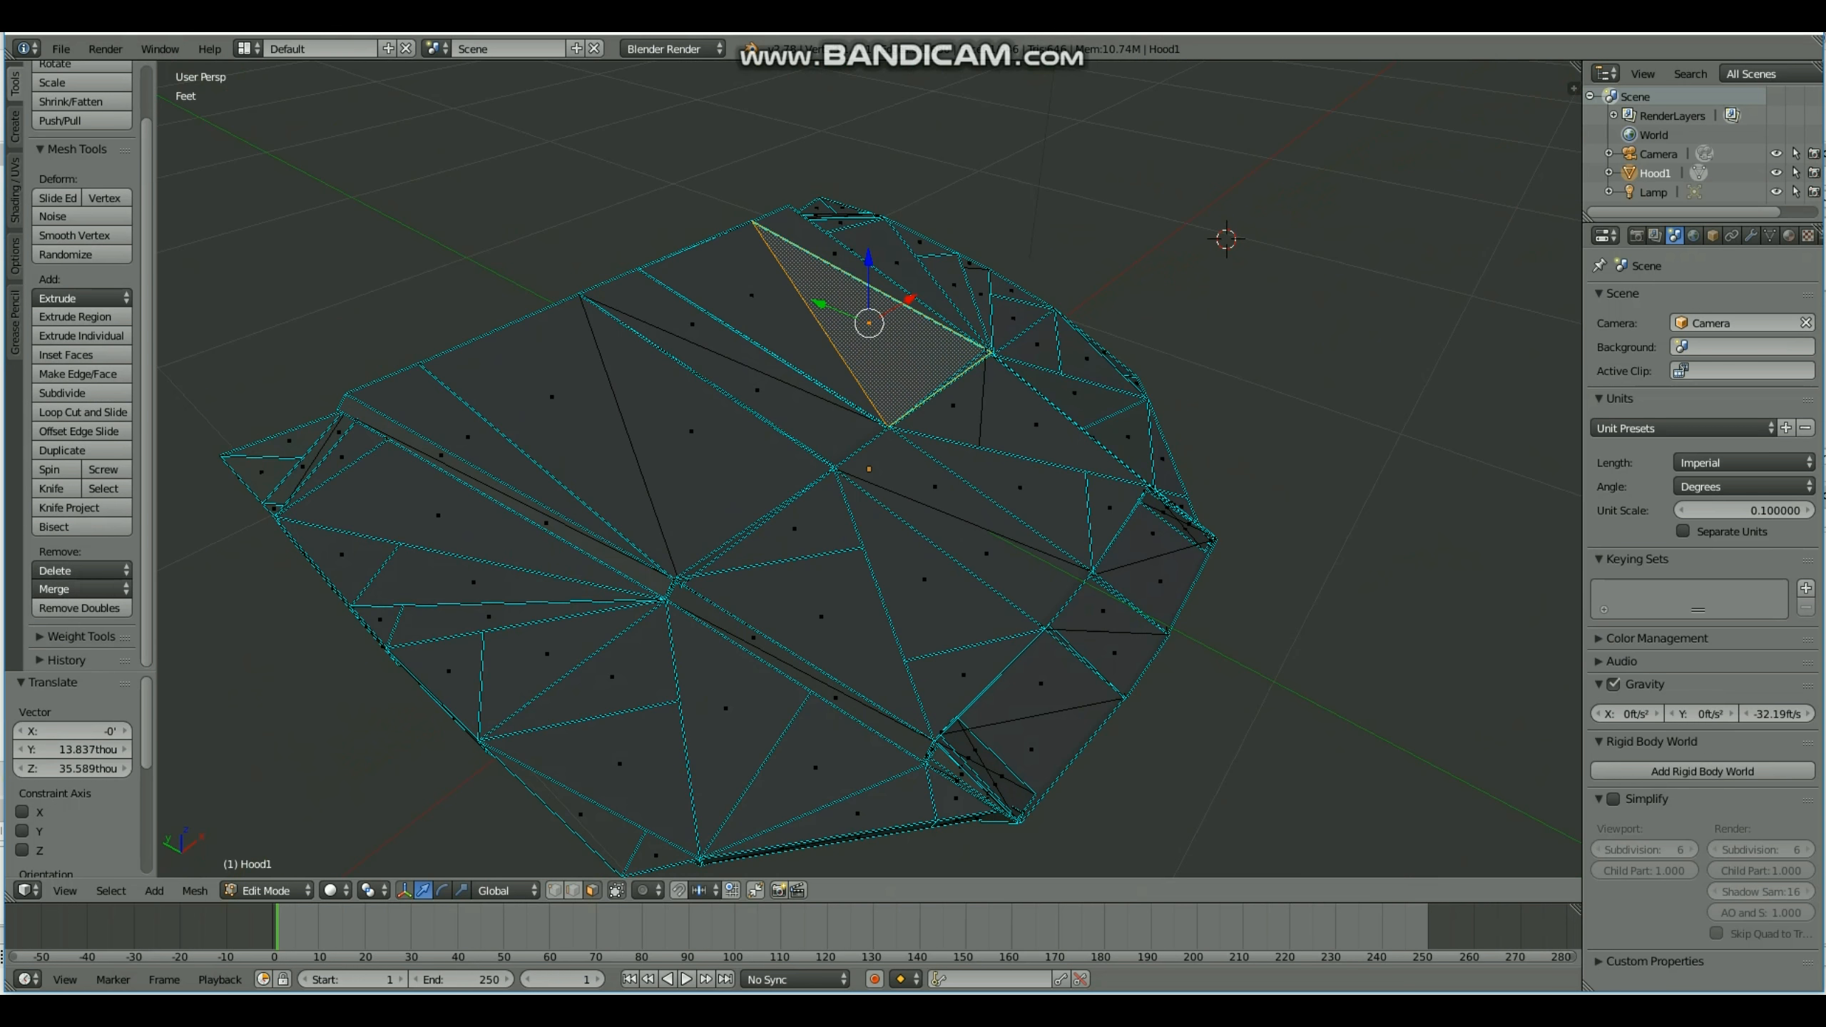
click(81, 570)
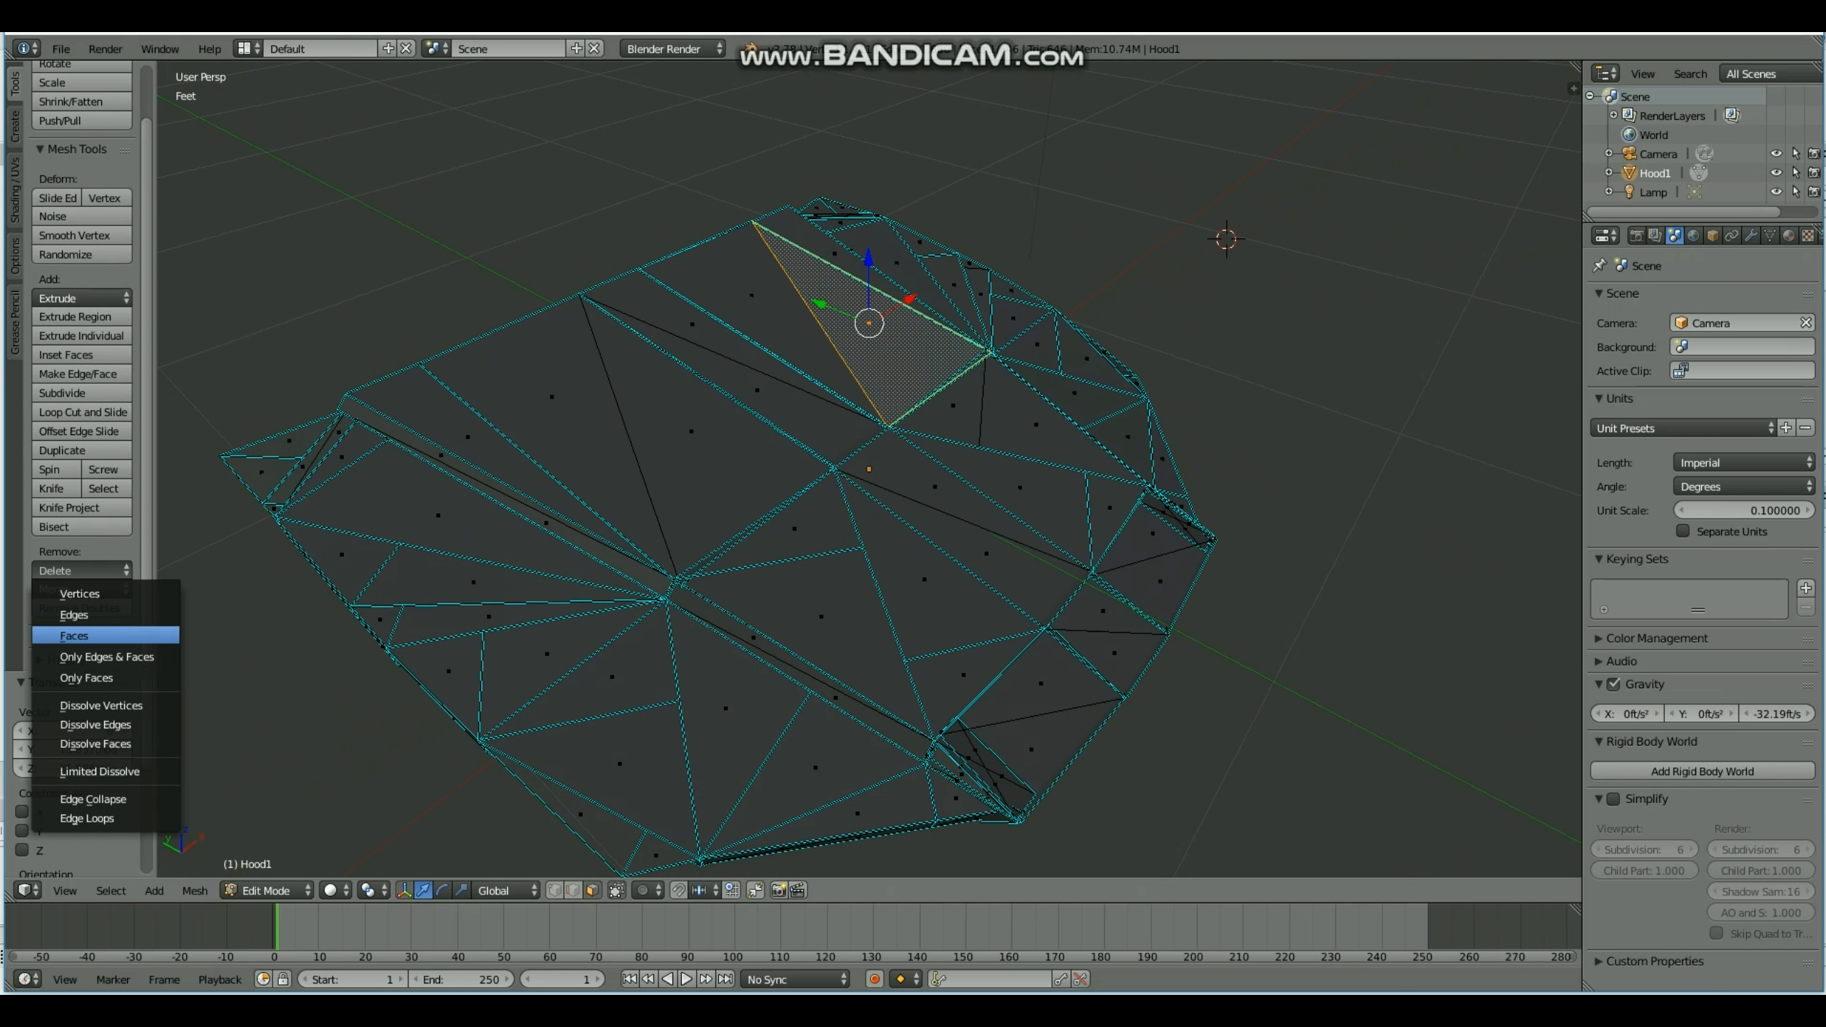
click(74, 635)
Delete the adjoining triangular face in the same hood panel, opening the full rectangular section.
middle_drag(1079, 460, 346, 317)
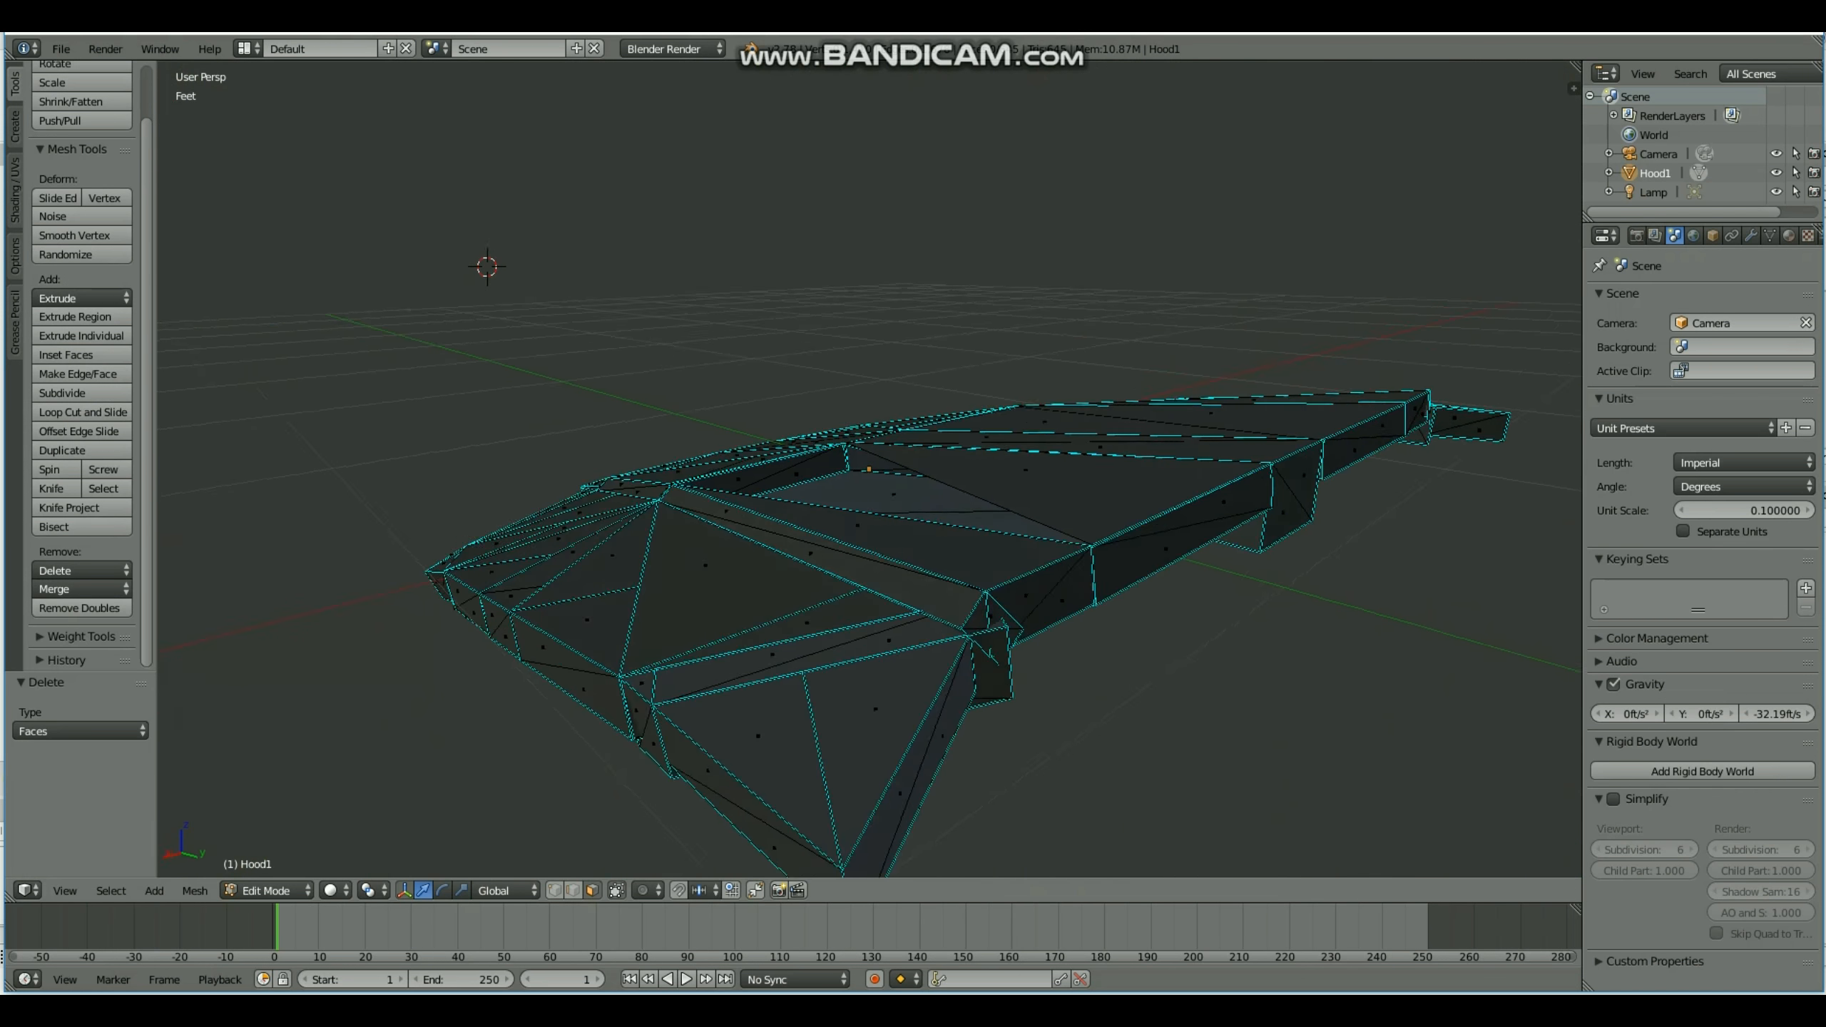
middle_drag(862, 467, 862, 373)
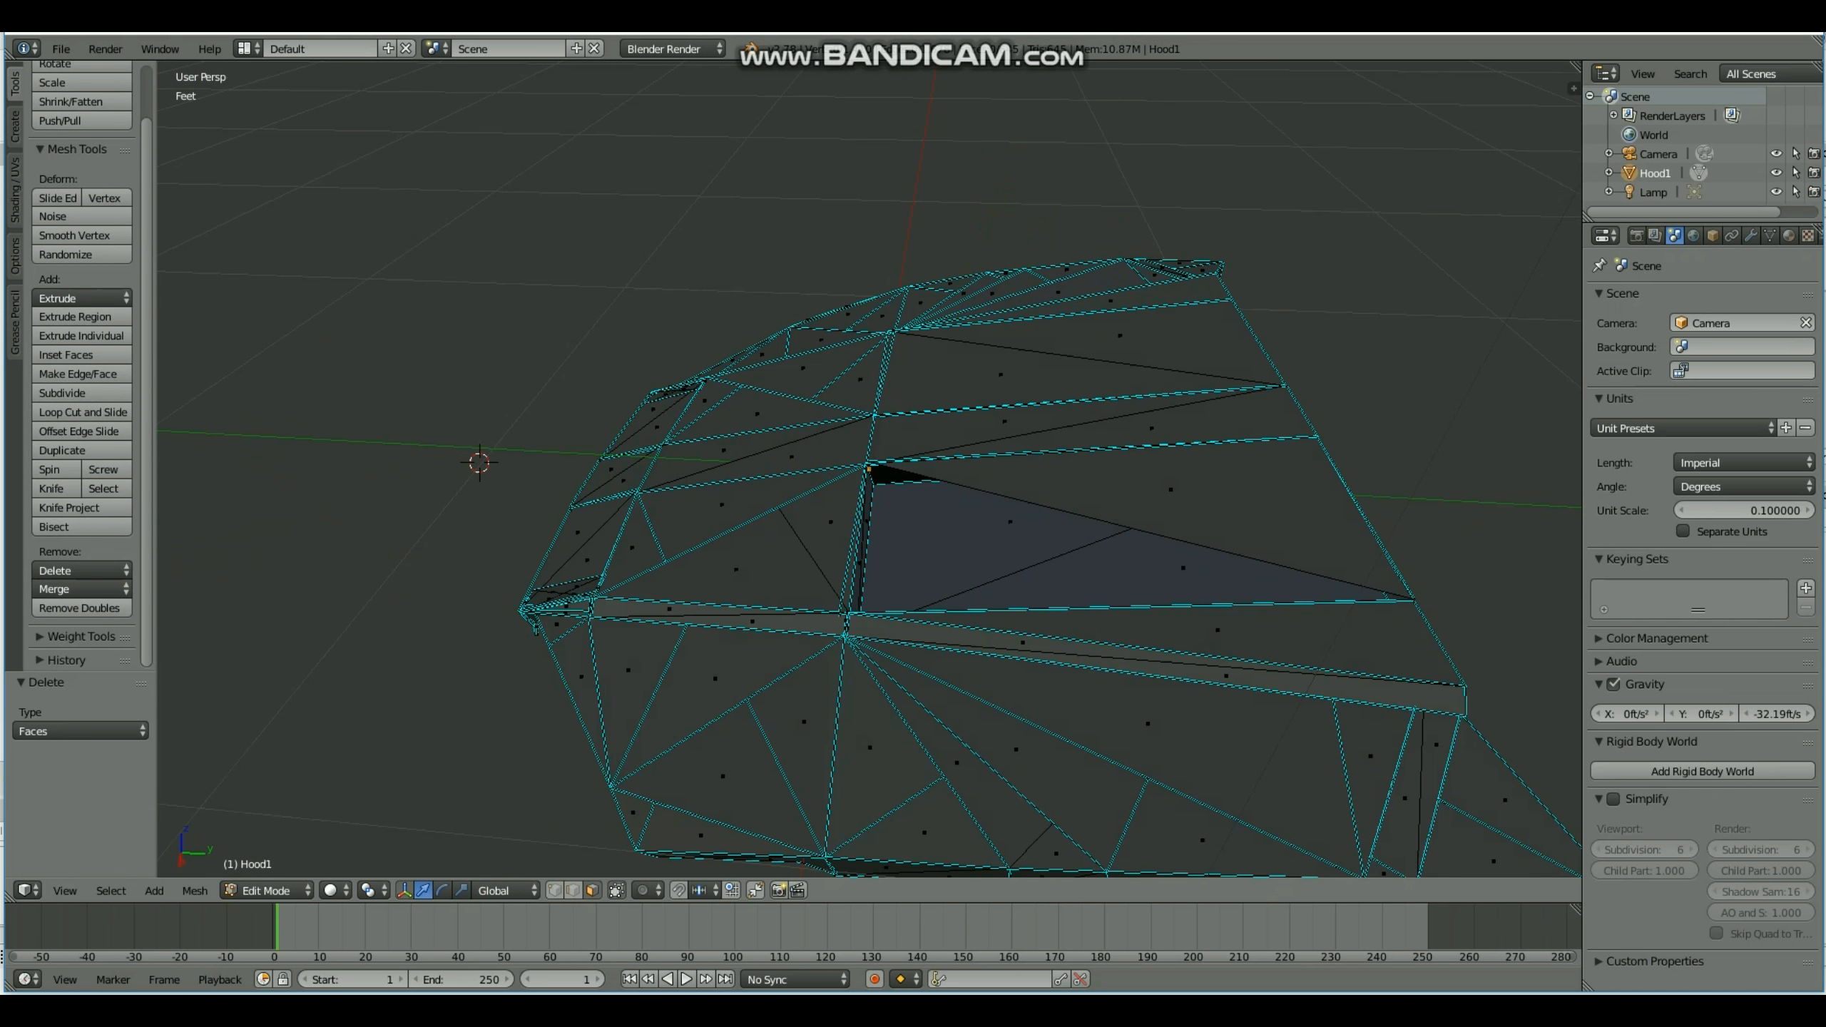
click(1037, 430)
right_click(1166, 490)
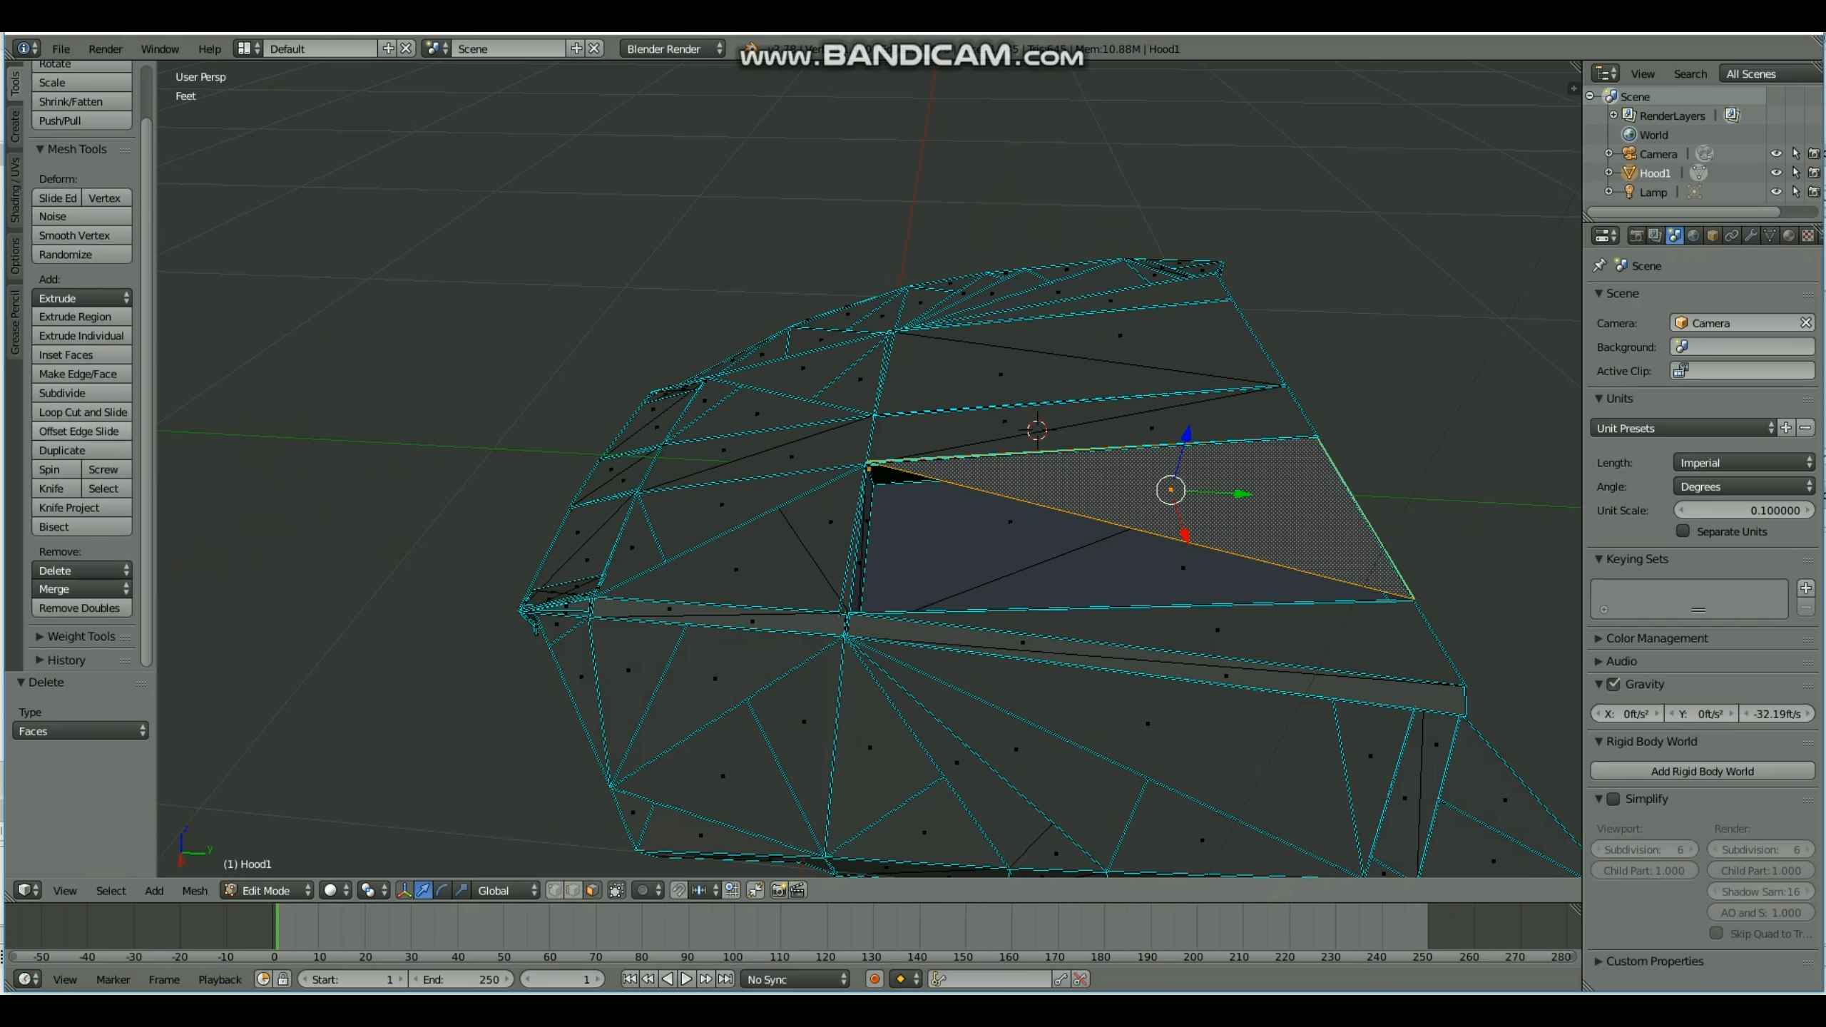
click(82, 570)
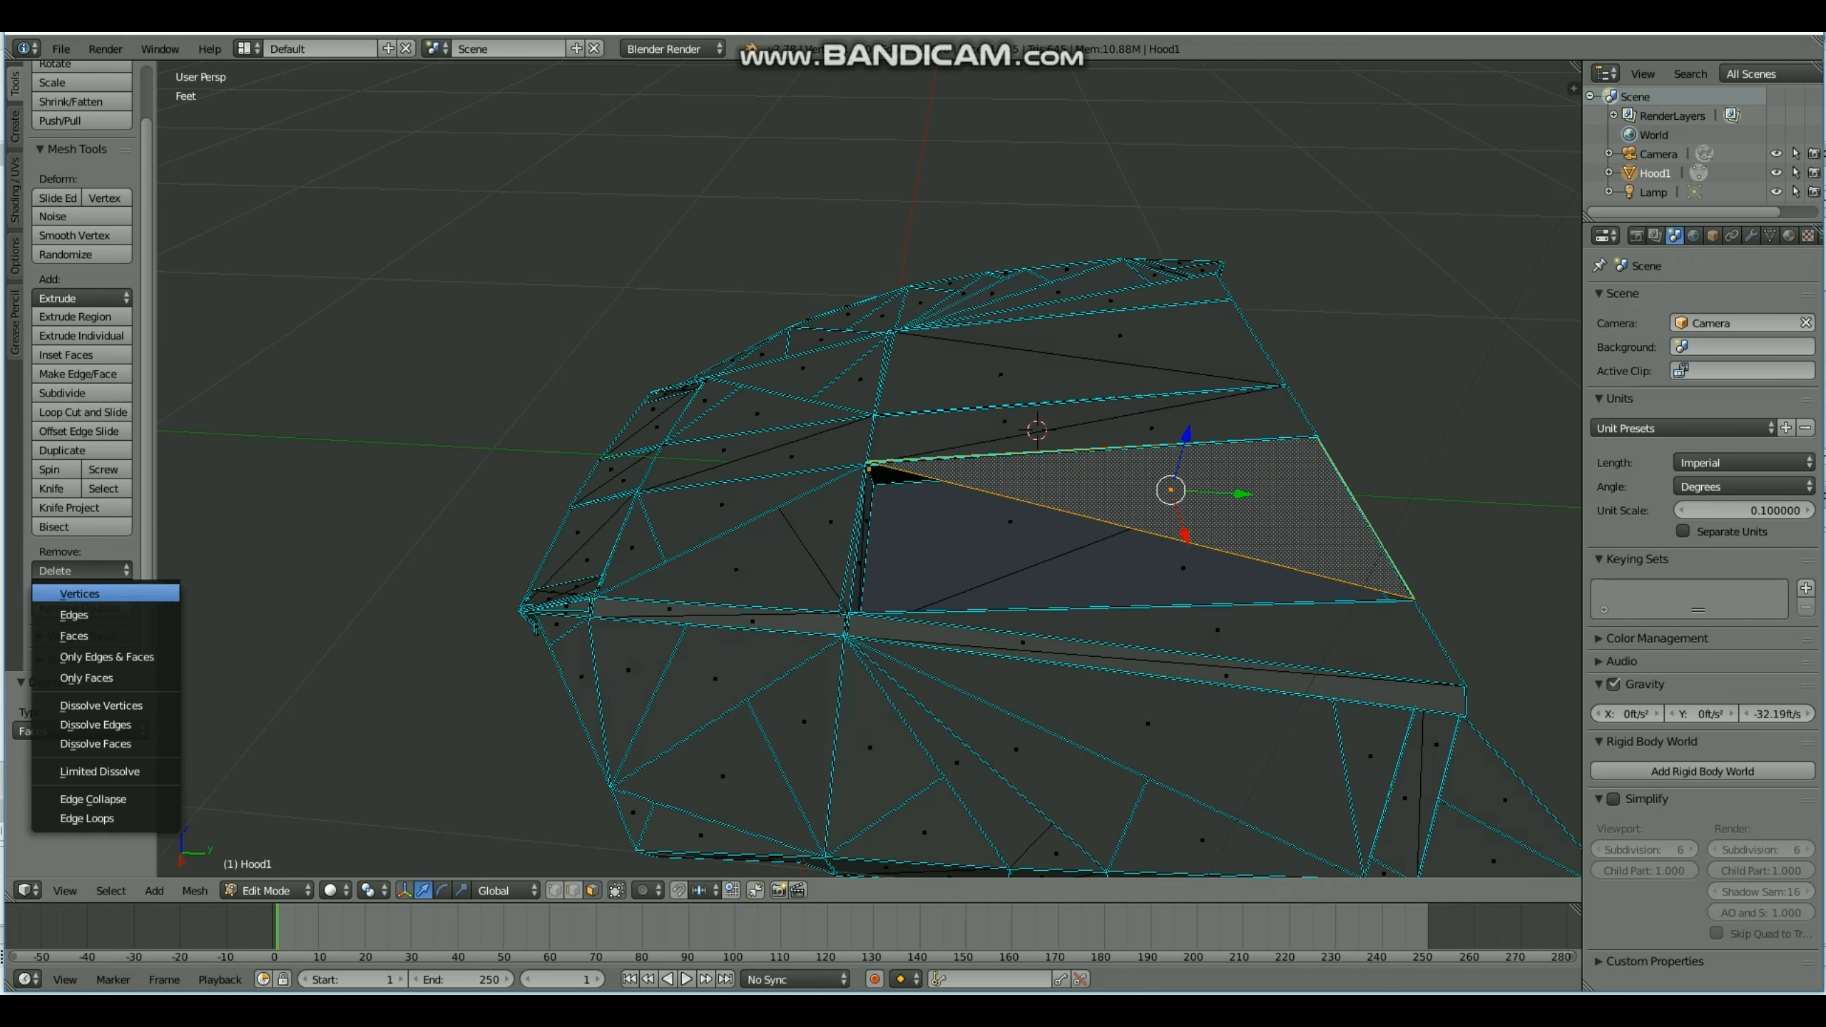
click(79, 636)
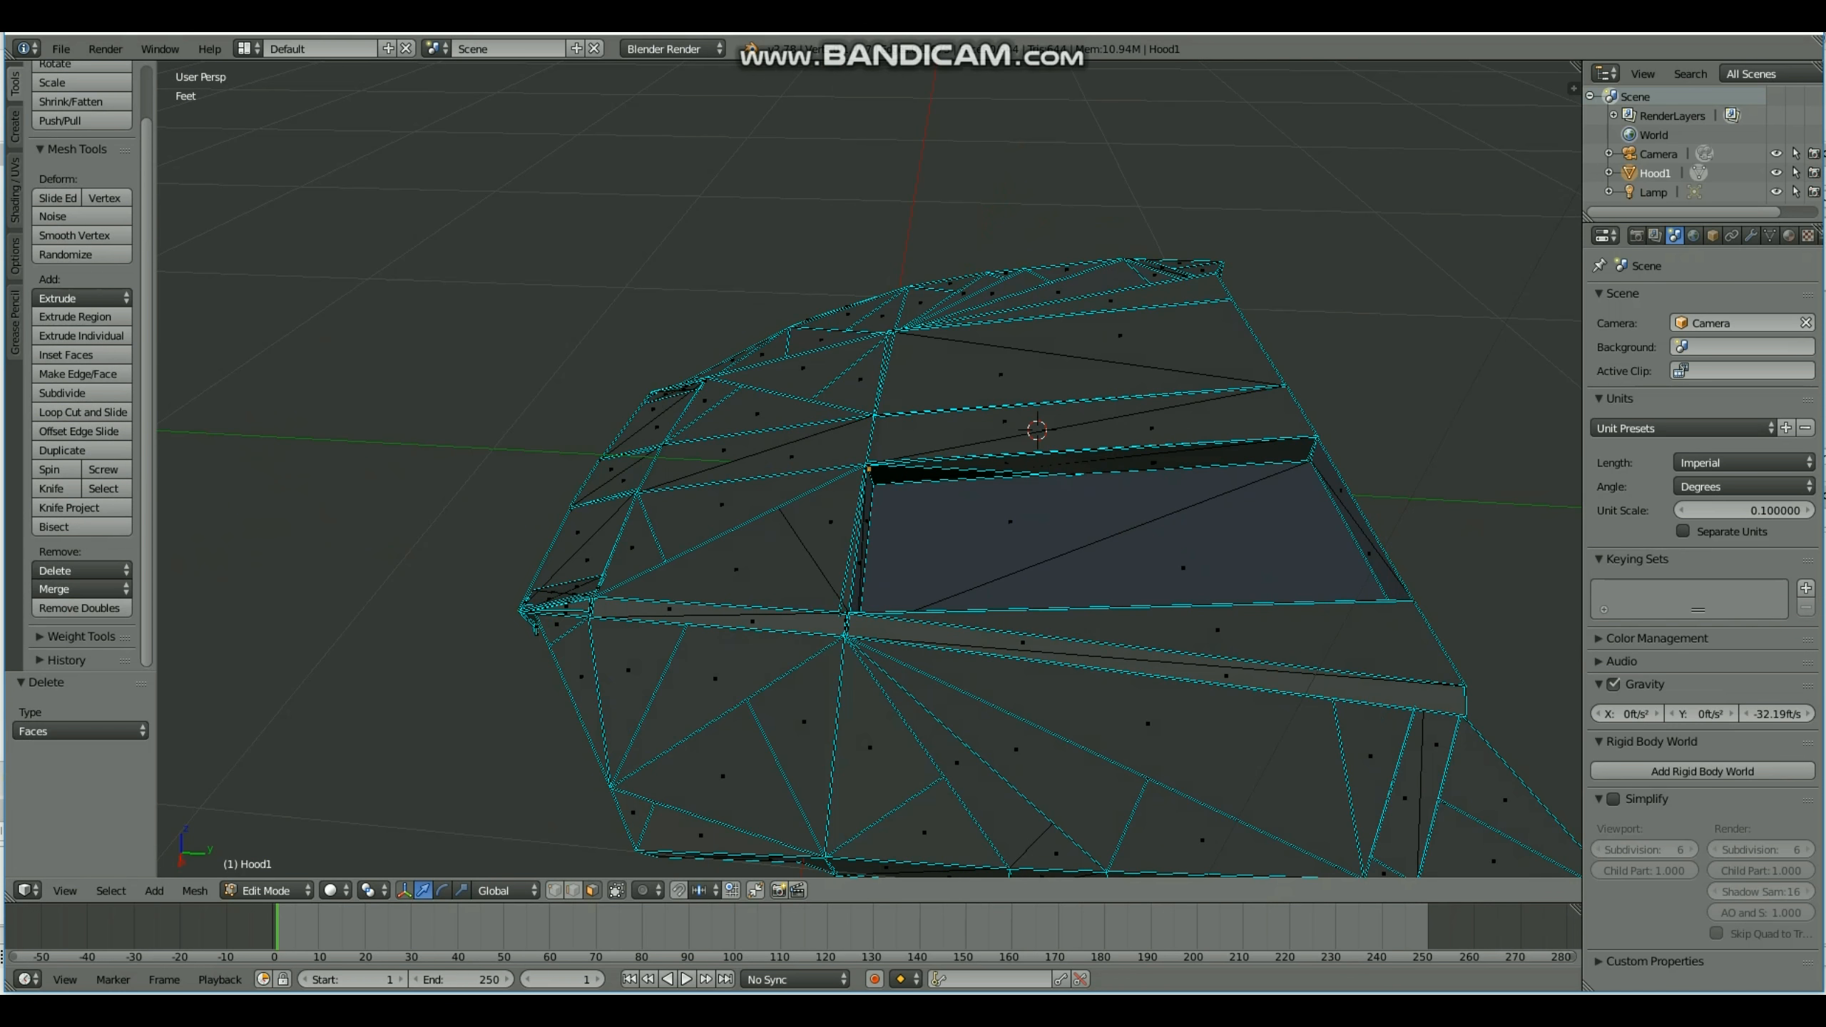
Delete both triangular faces of the narrow edge strip at the outer end of the rectangular hood opening.
middle_drag(934, 518, 784, 460)
right_click(998, 591)
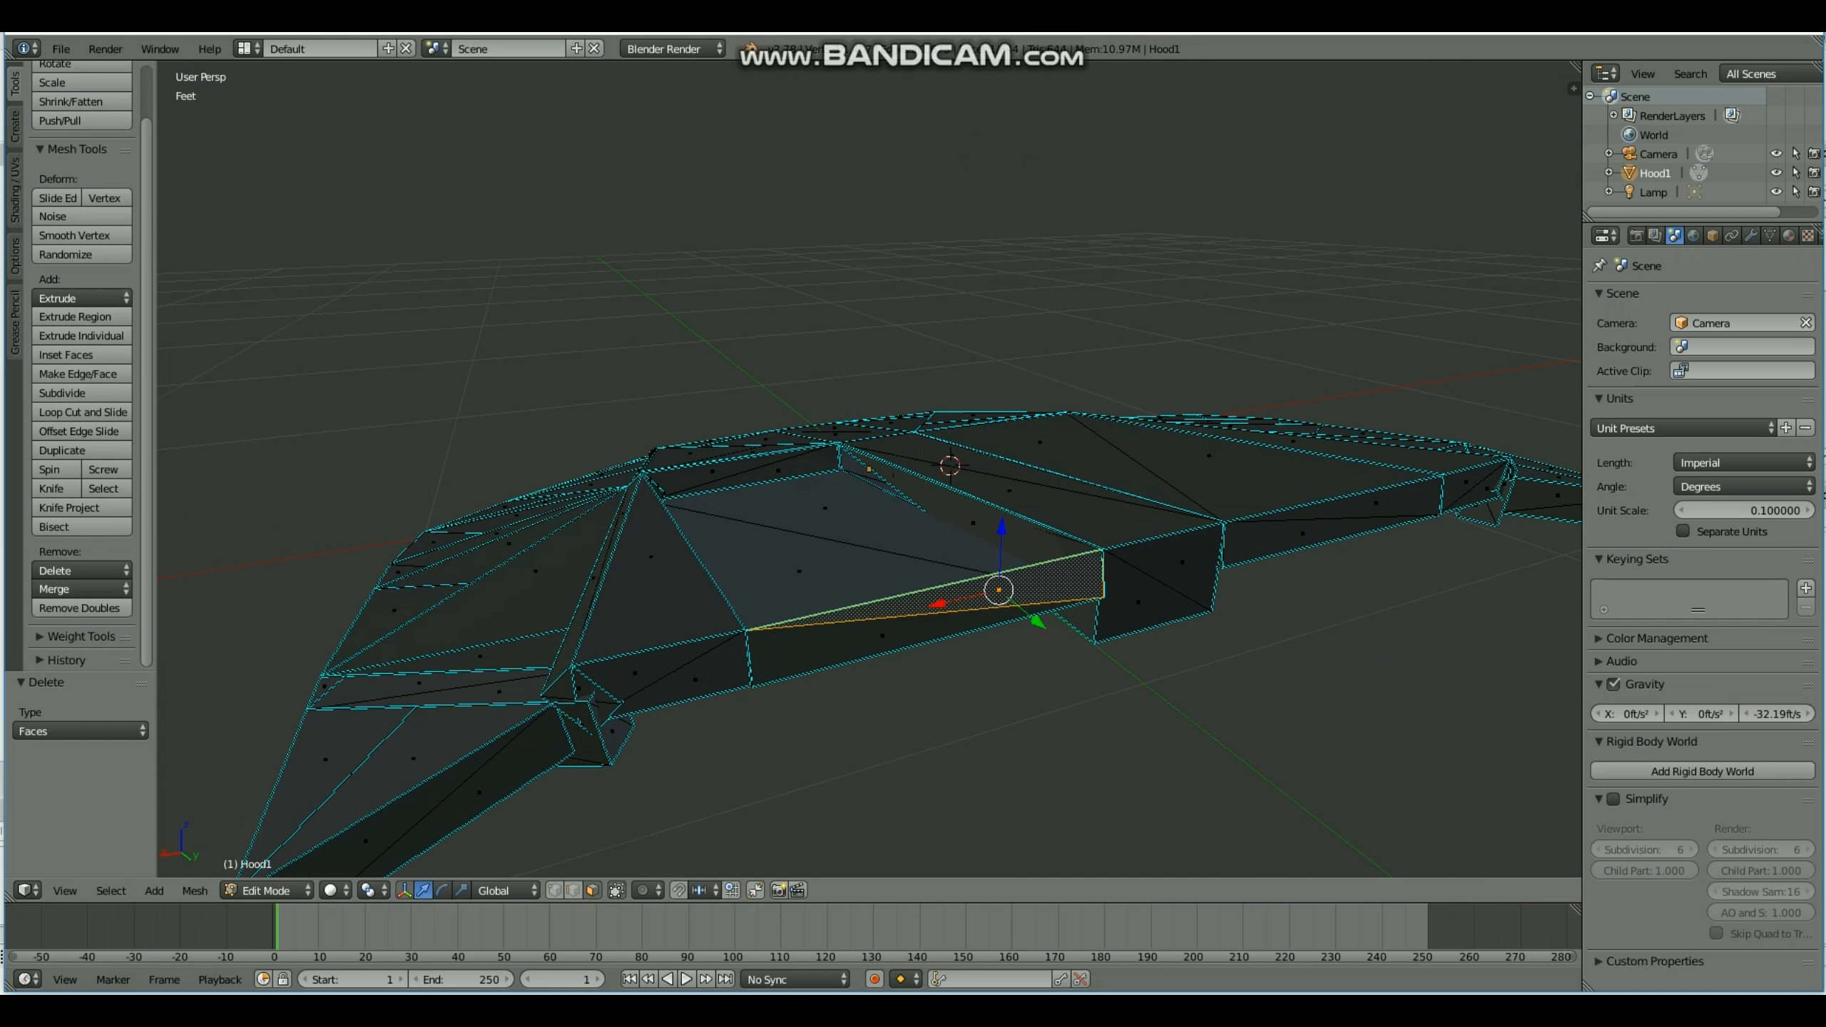
click(81, 570)
click(79, 635)
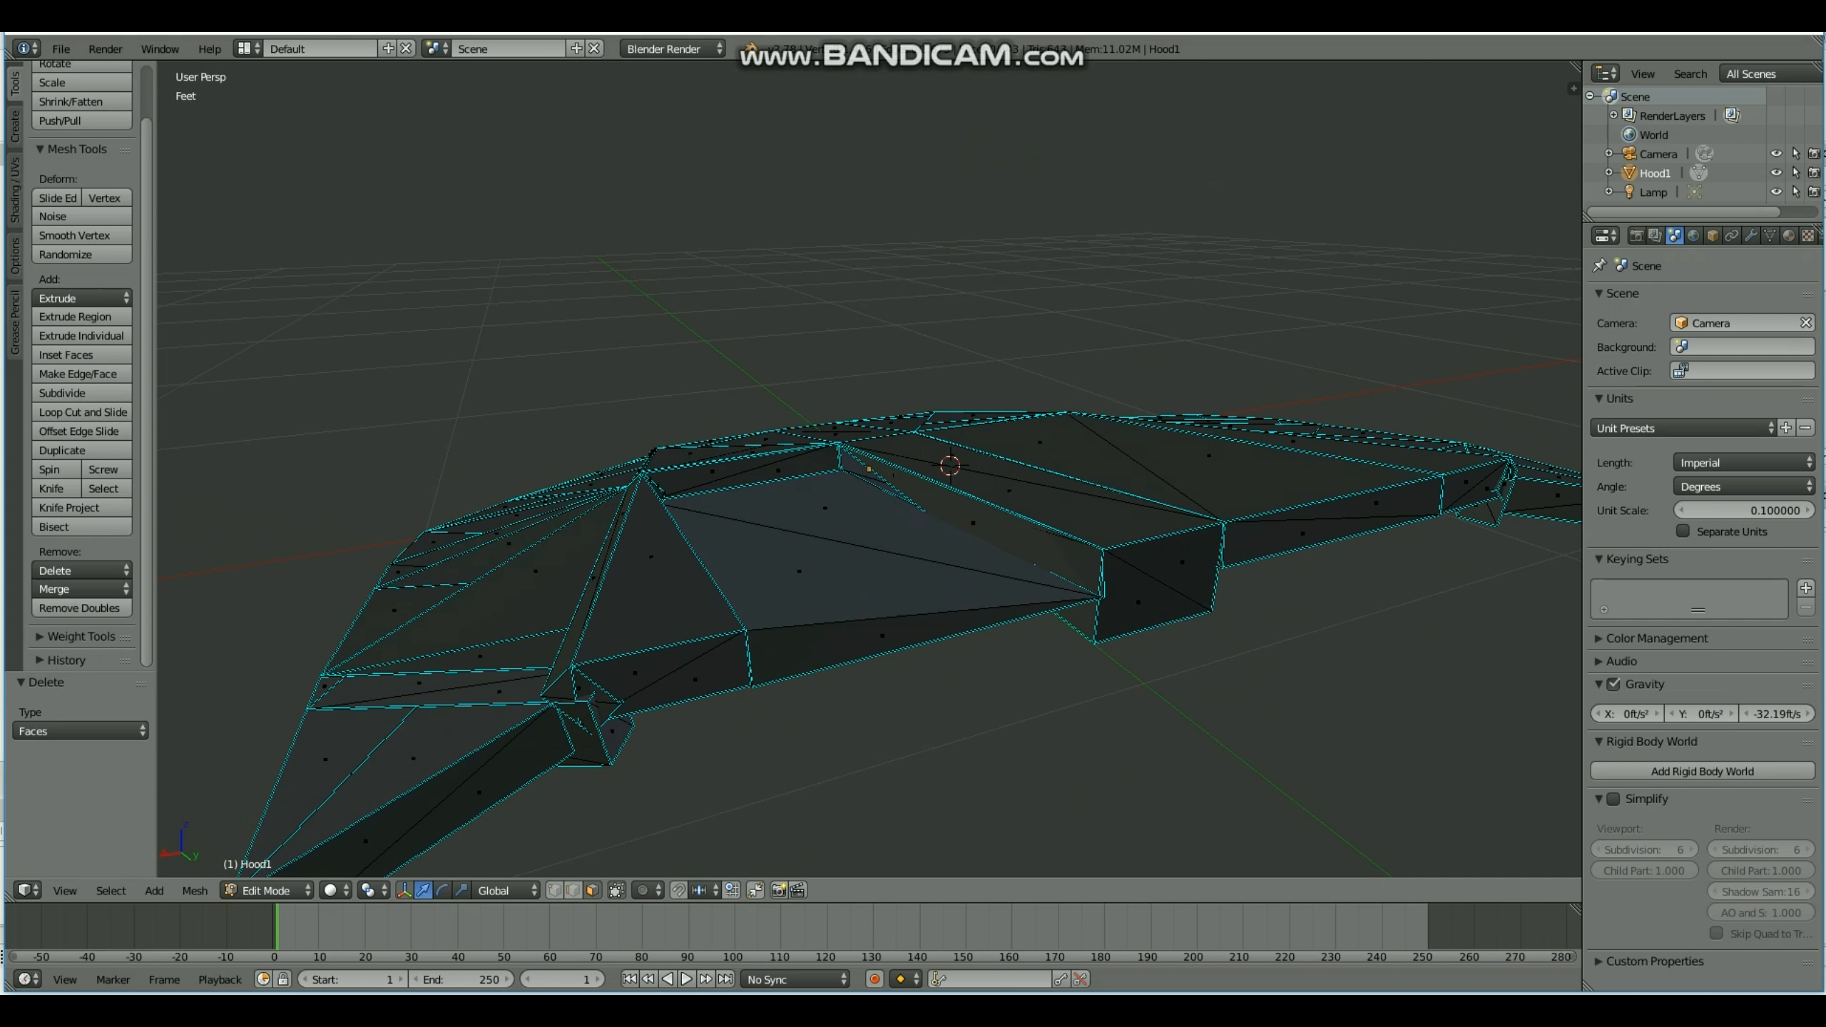
click(839, 634)
right_click(838, 637)
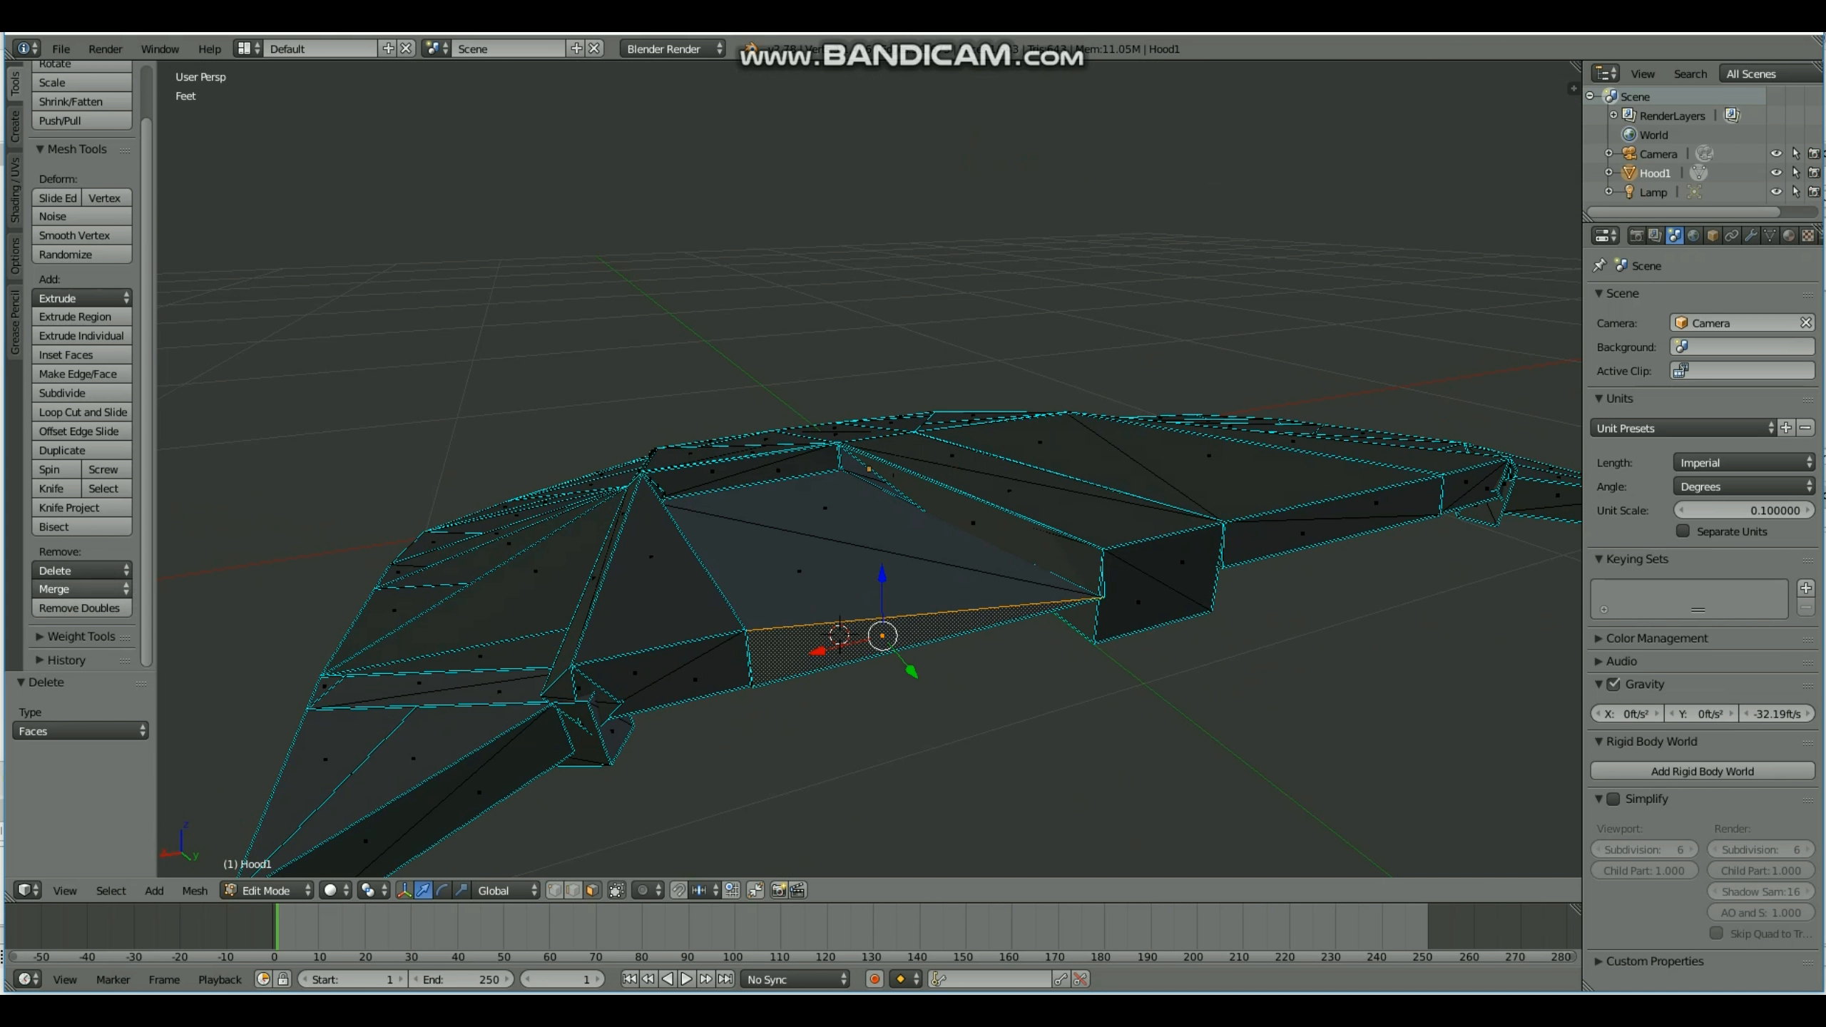
click(81, 570)
click(79, 636)
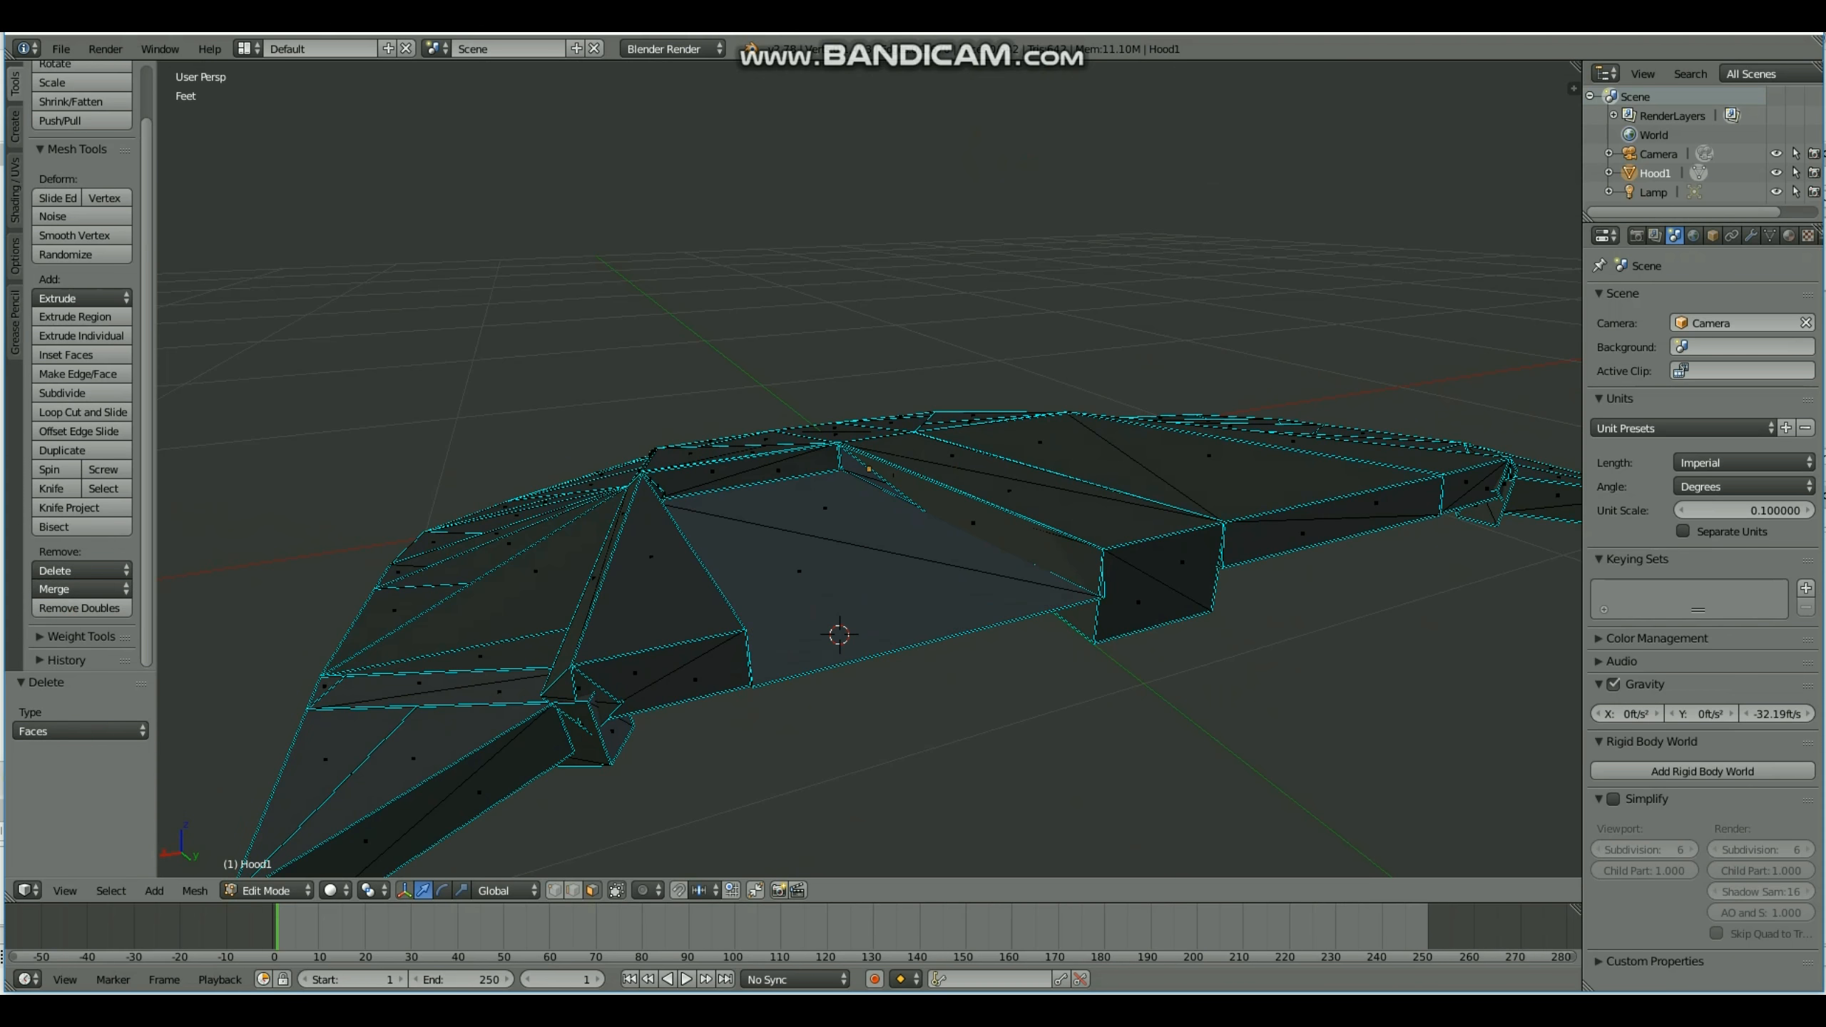
Delete a triangular face from the long inner side wall of the hood opening.
middle_drag(791, 547, 1064, 583)
scroll(1065, 504, up, 1)
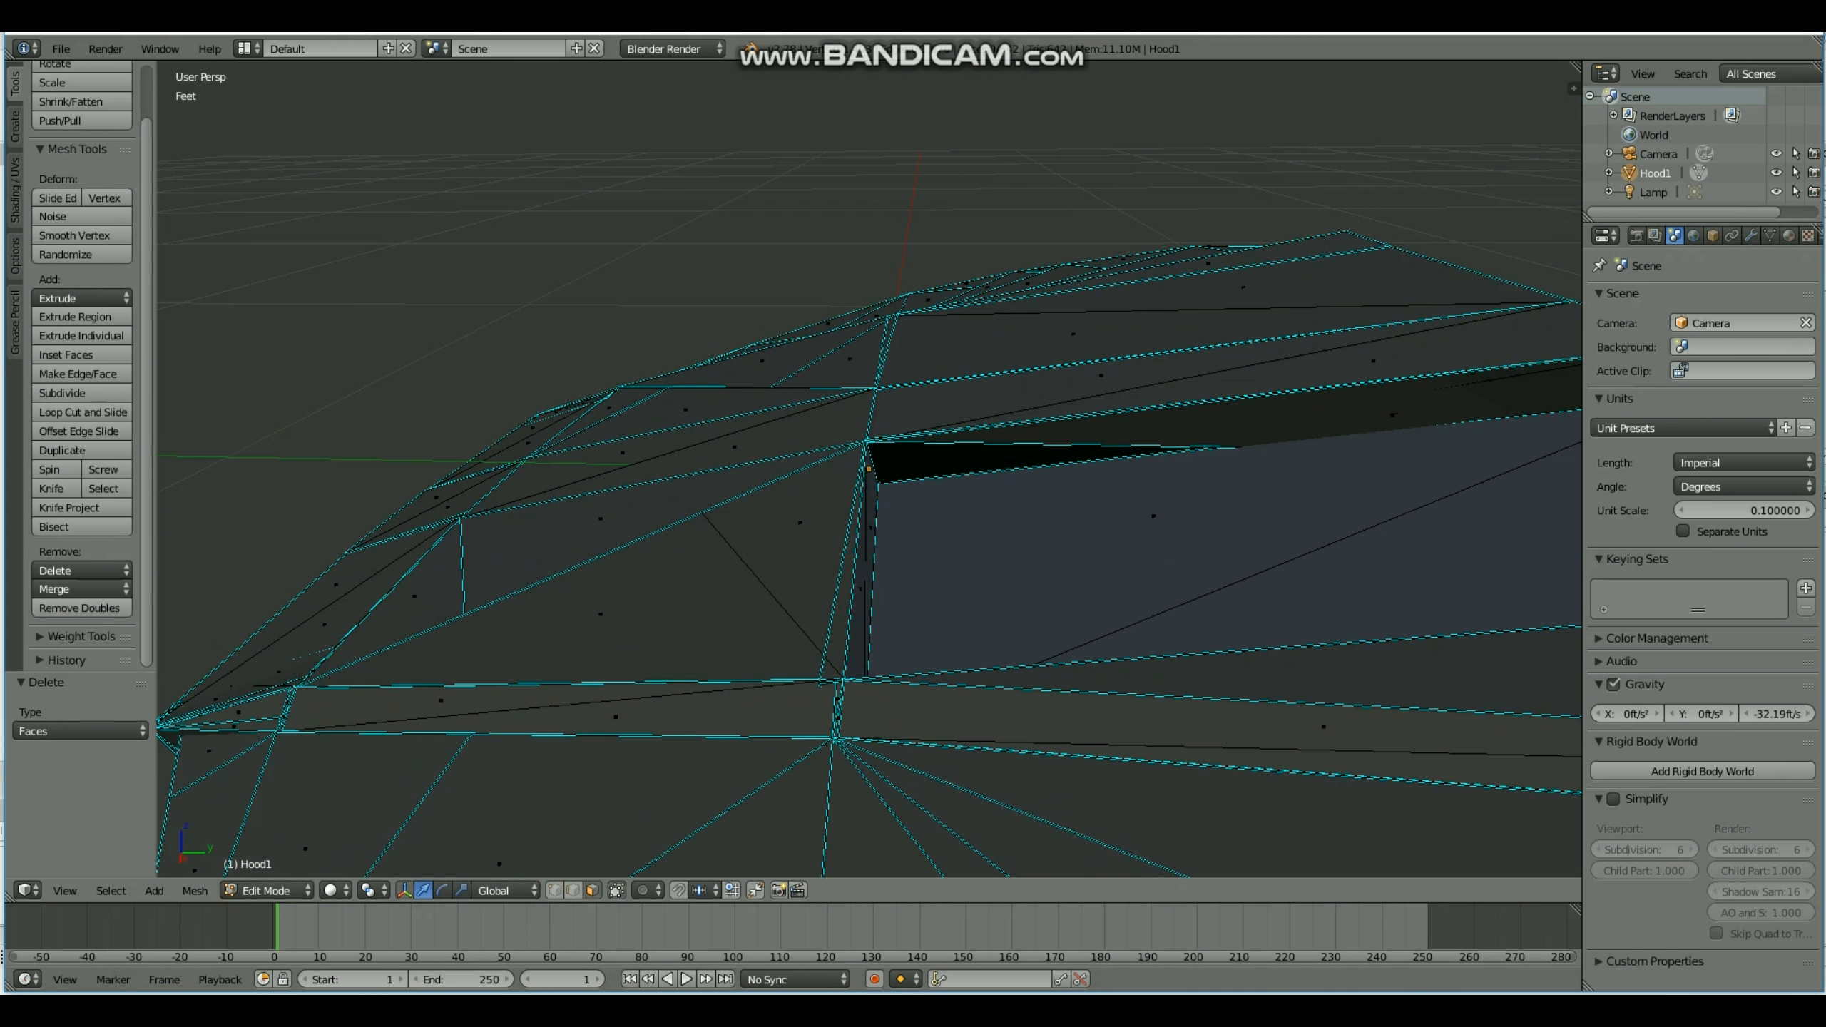
right_click(1221, 424)
click(81, 570)
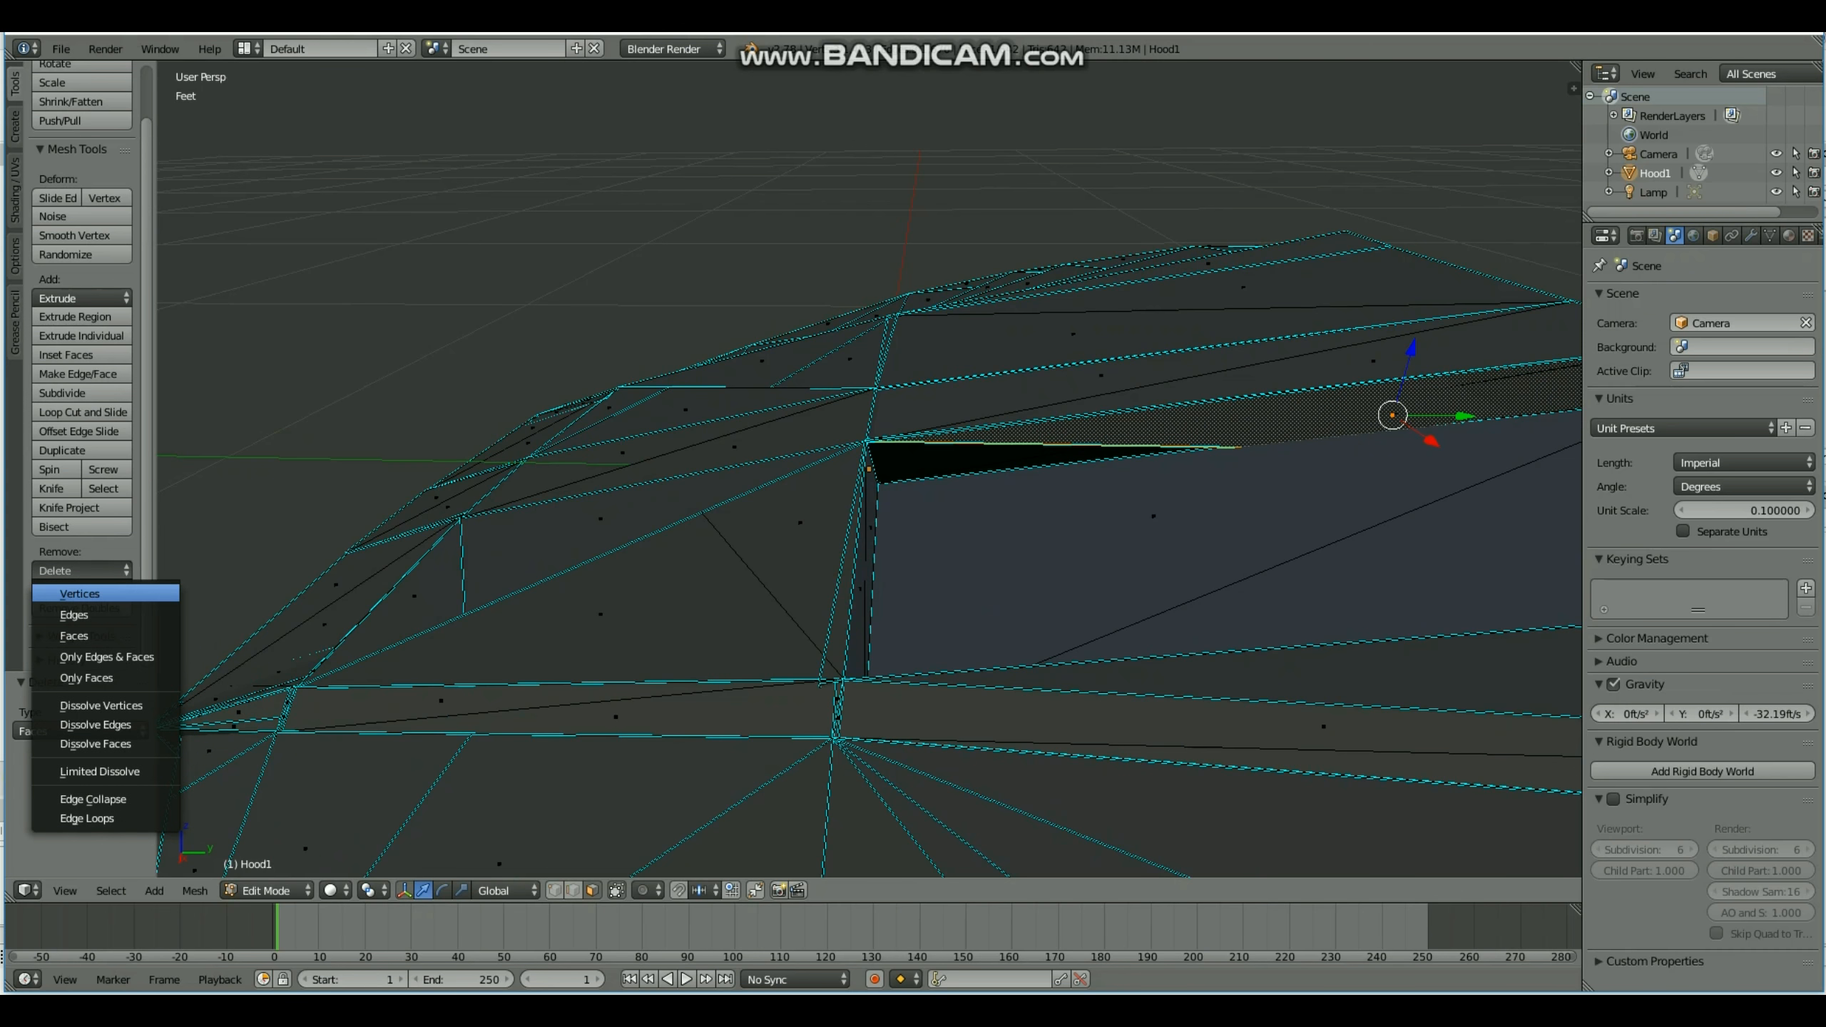
click(74, 635)
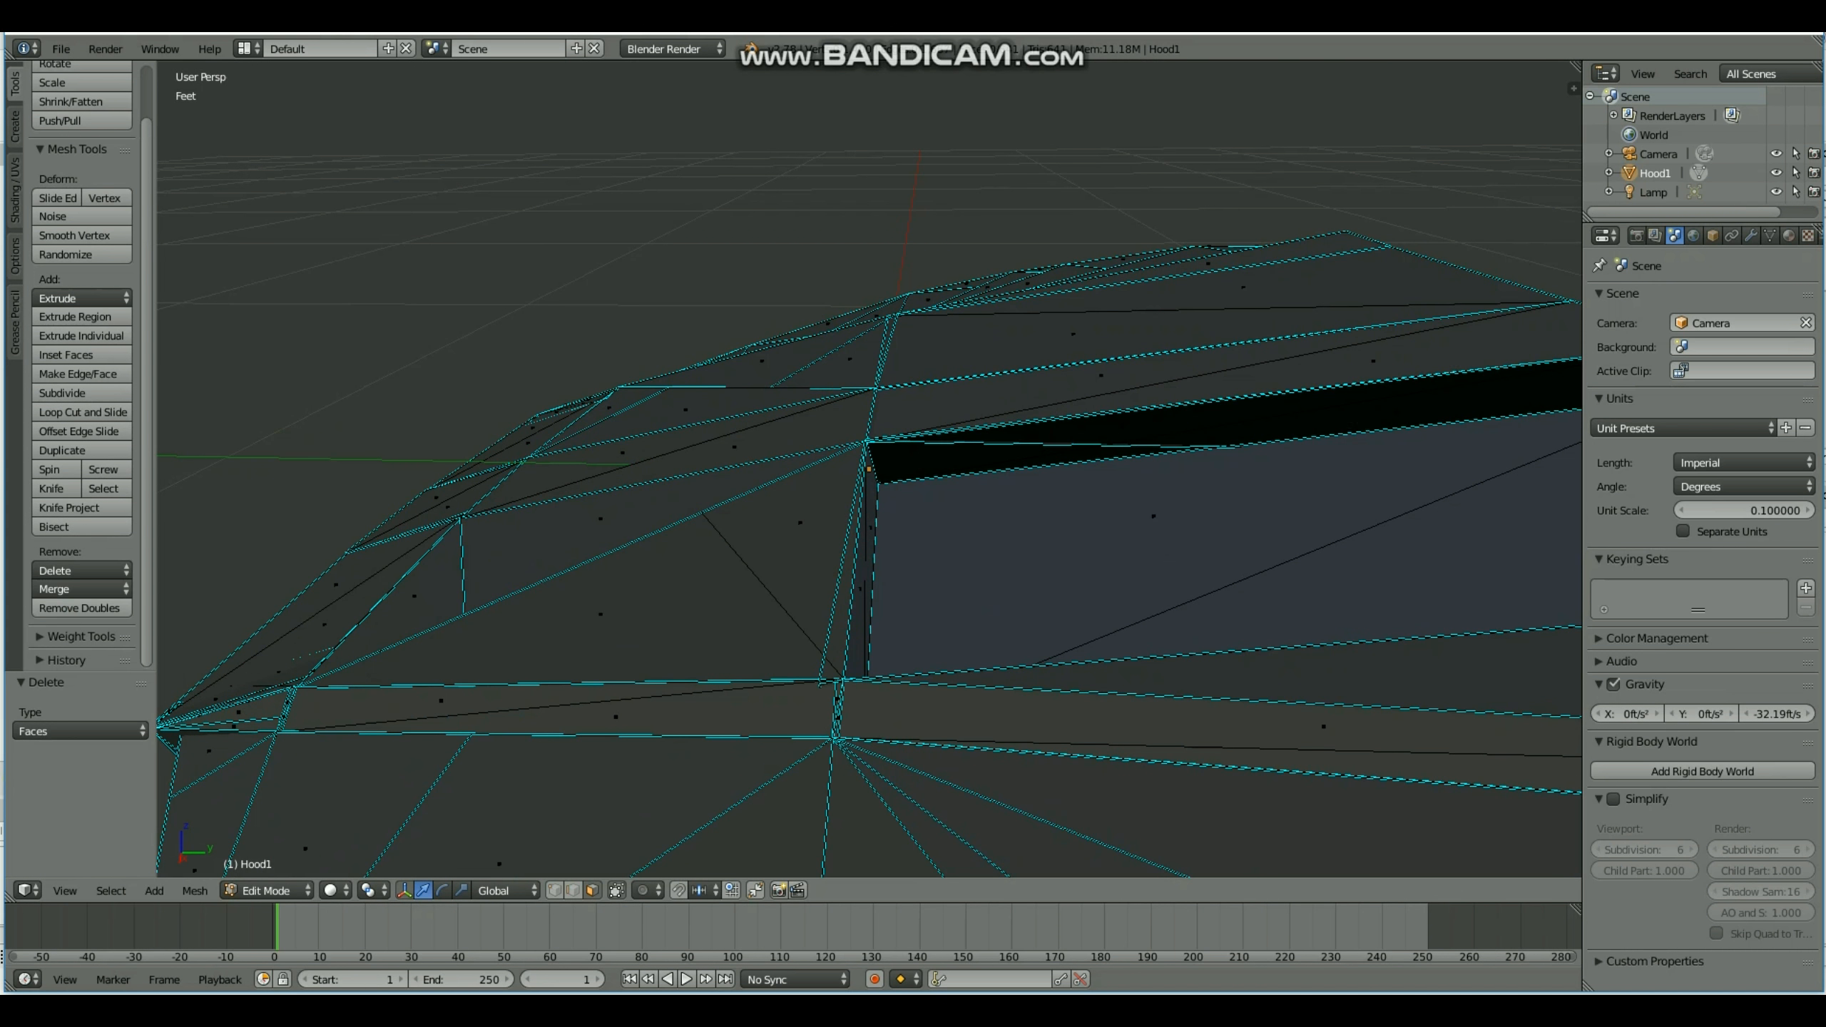
Move the triangular face beneath the hood opening up and outward by about X -1.101", Y -6.091", Z 3.289".
right_drag(1153, 516, 707, 253)
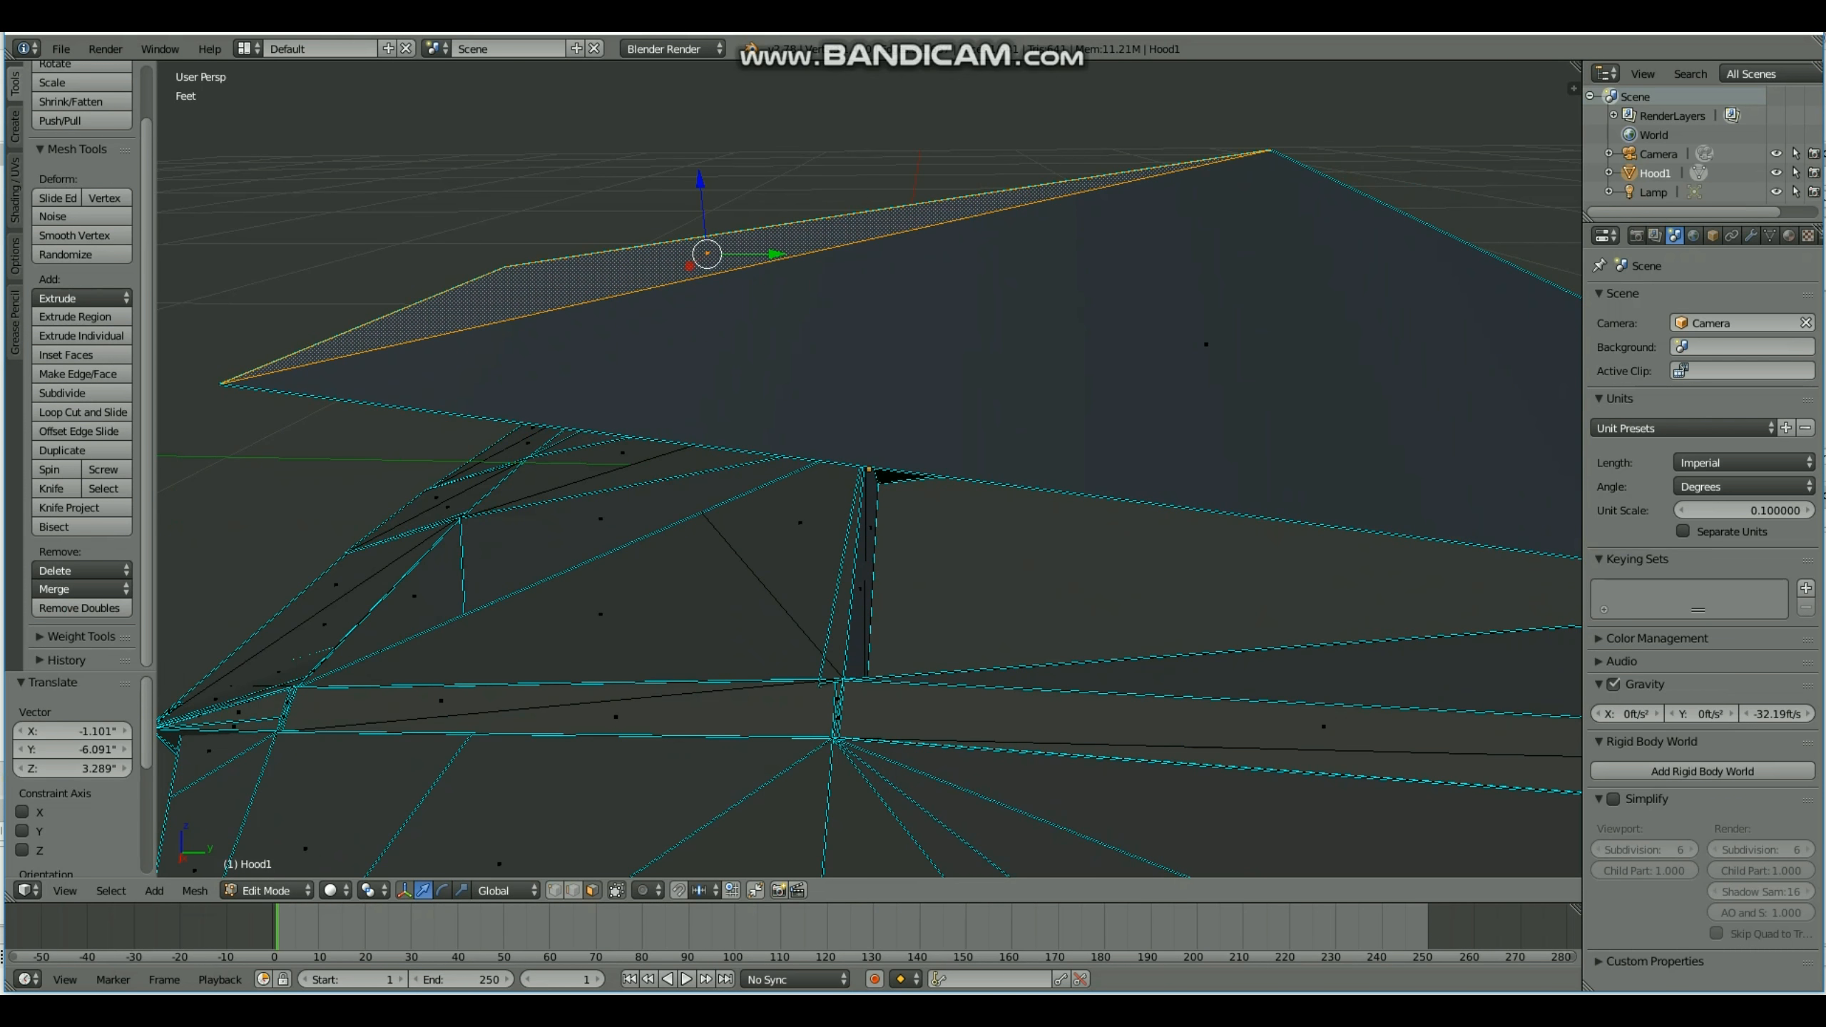
middle_drag(707, 253, 1510, 446)
scroll(869, 468, down, 4)
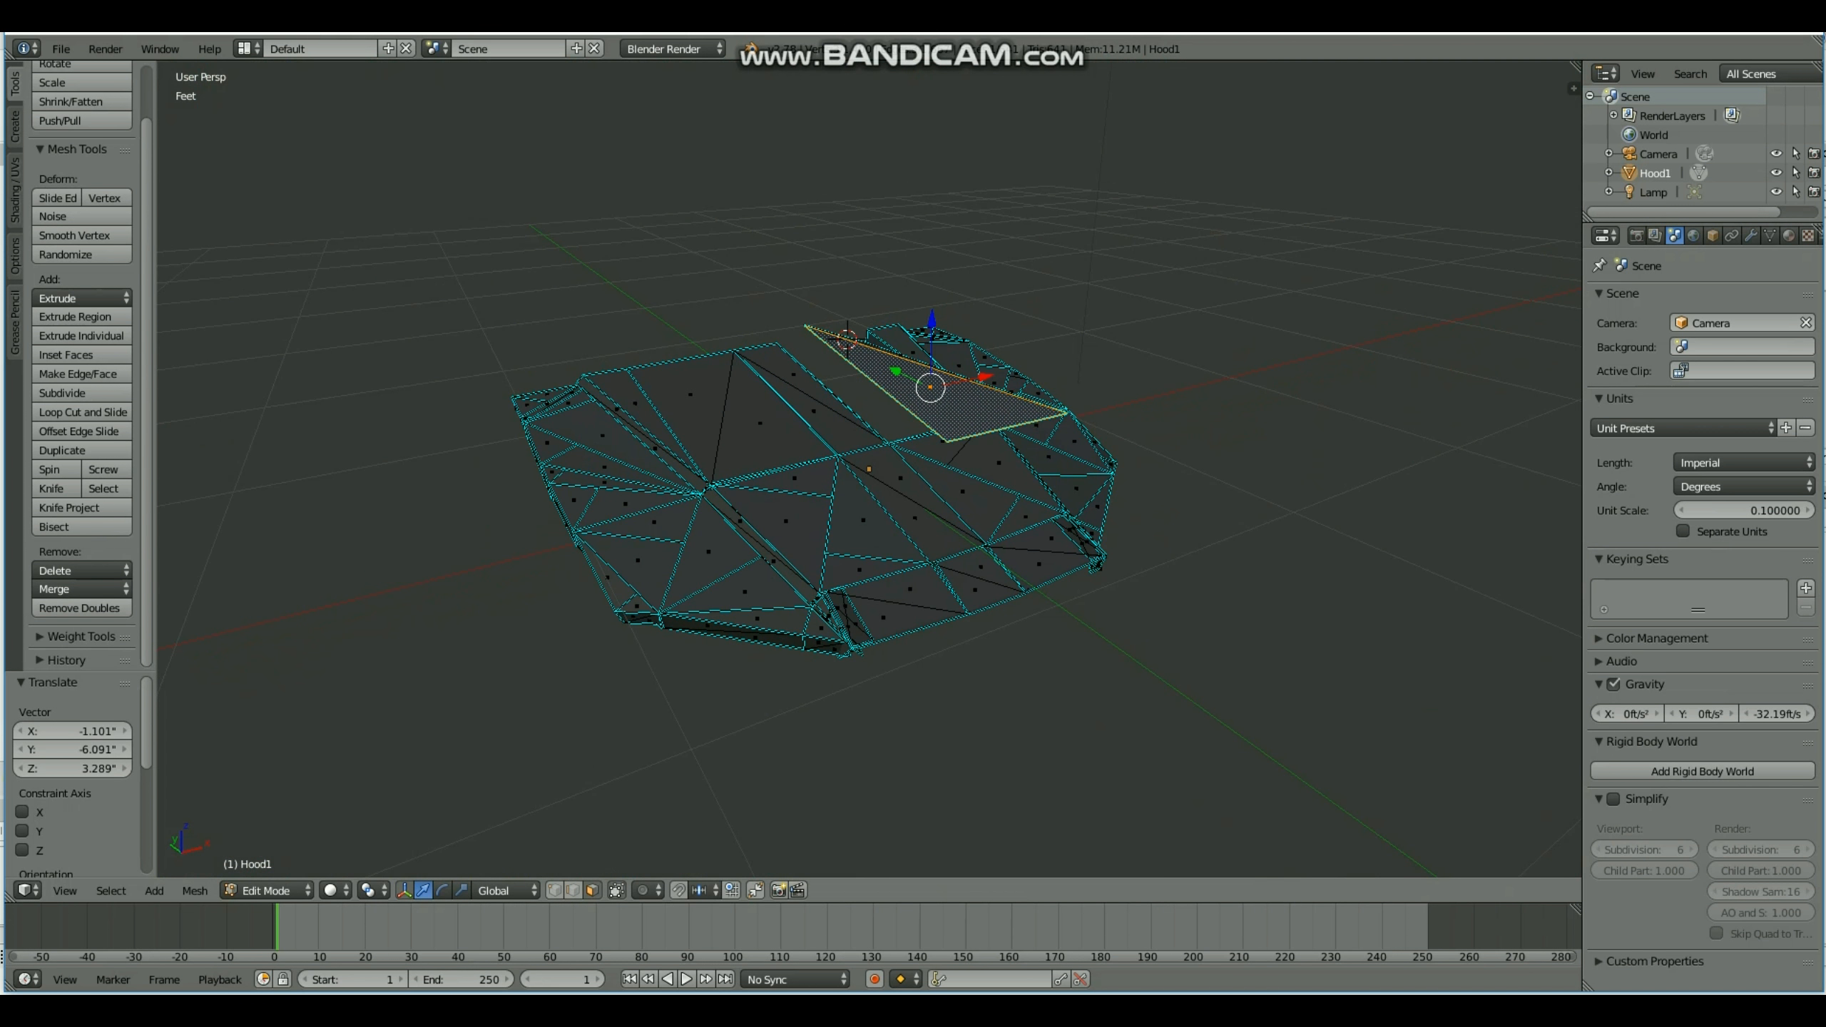
Export the hood as FBX to the Documents folder, overwriting "poly reduced hood.fbx".
right_click(911, 1007)
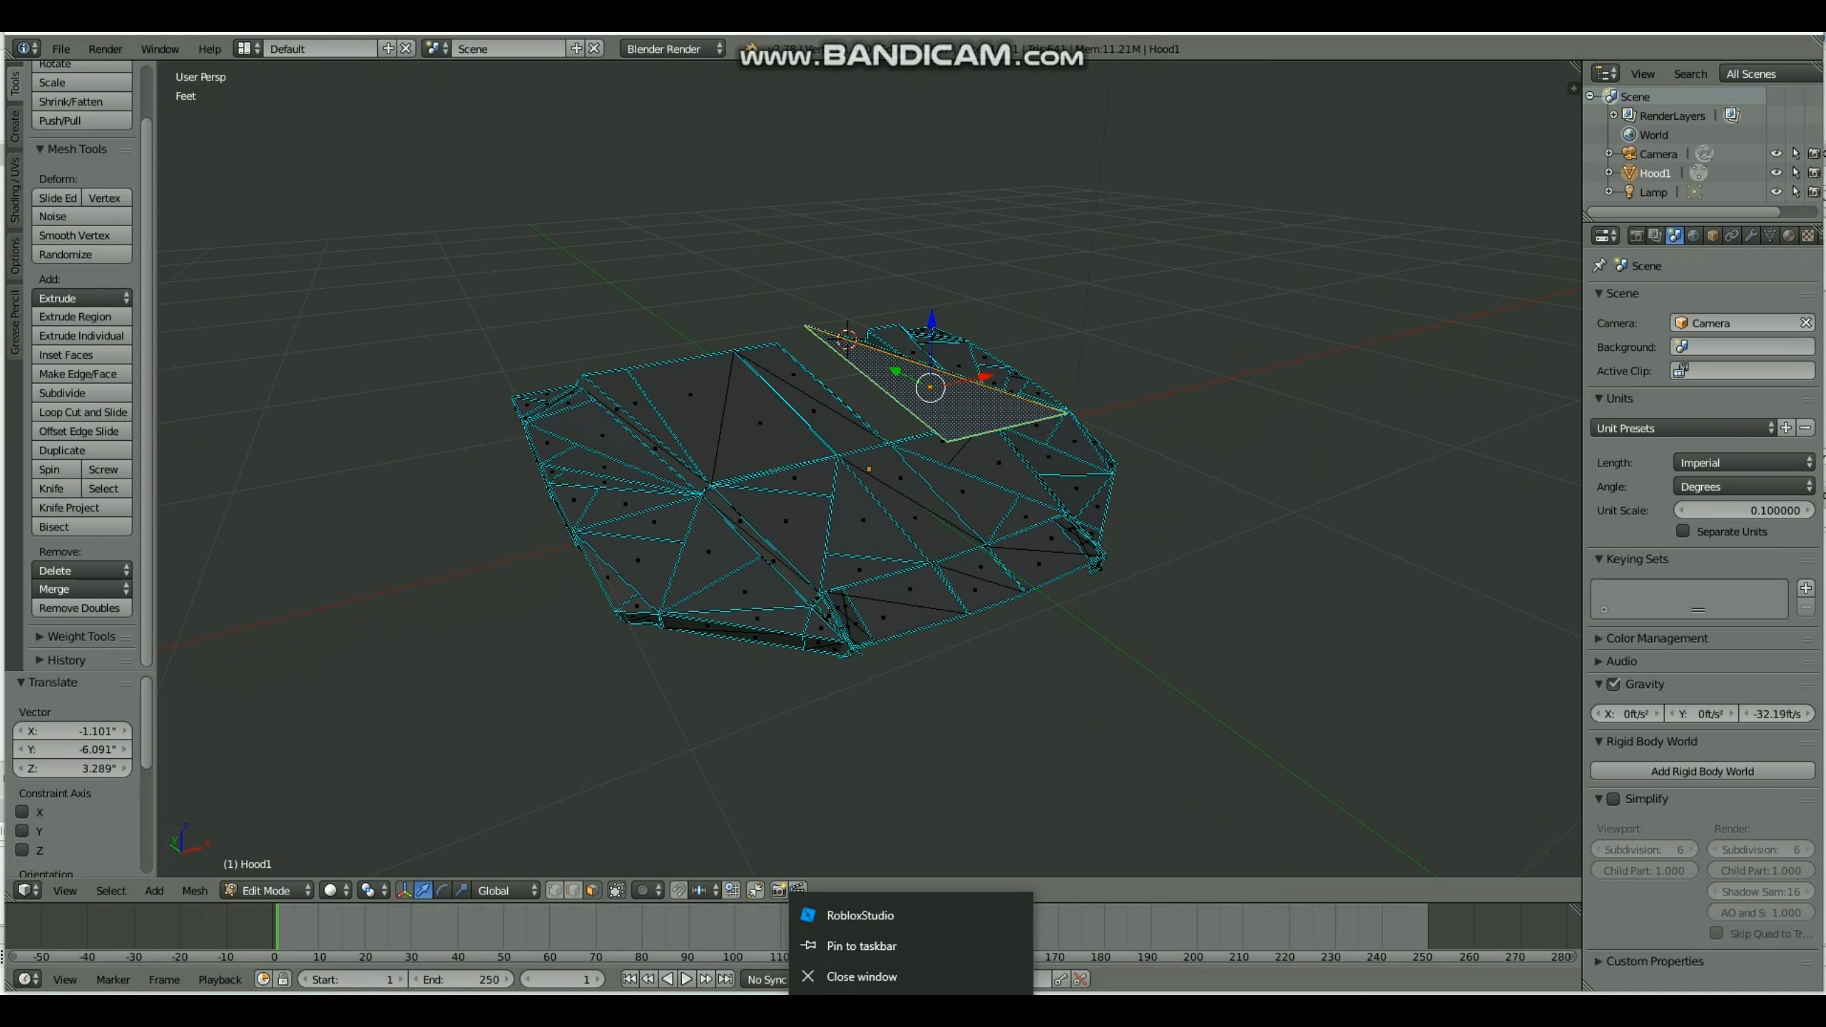
right_click(724, 1007)
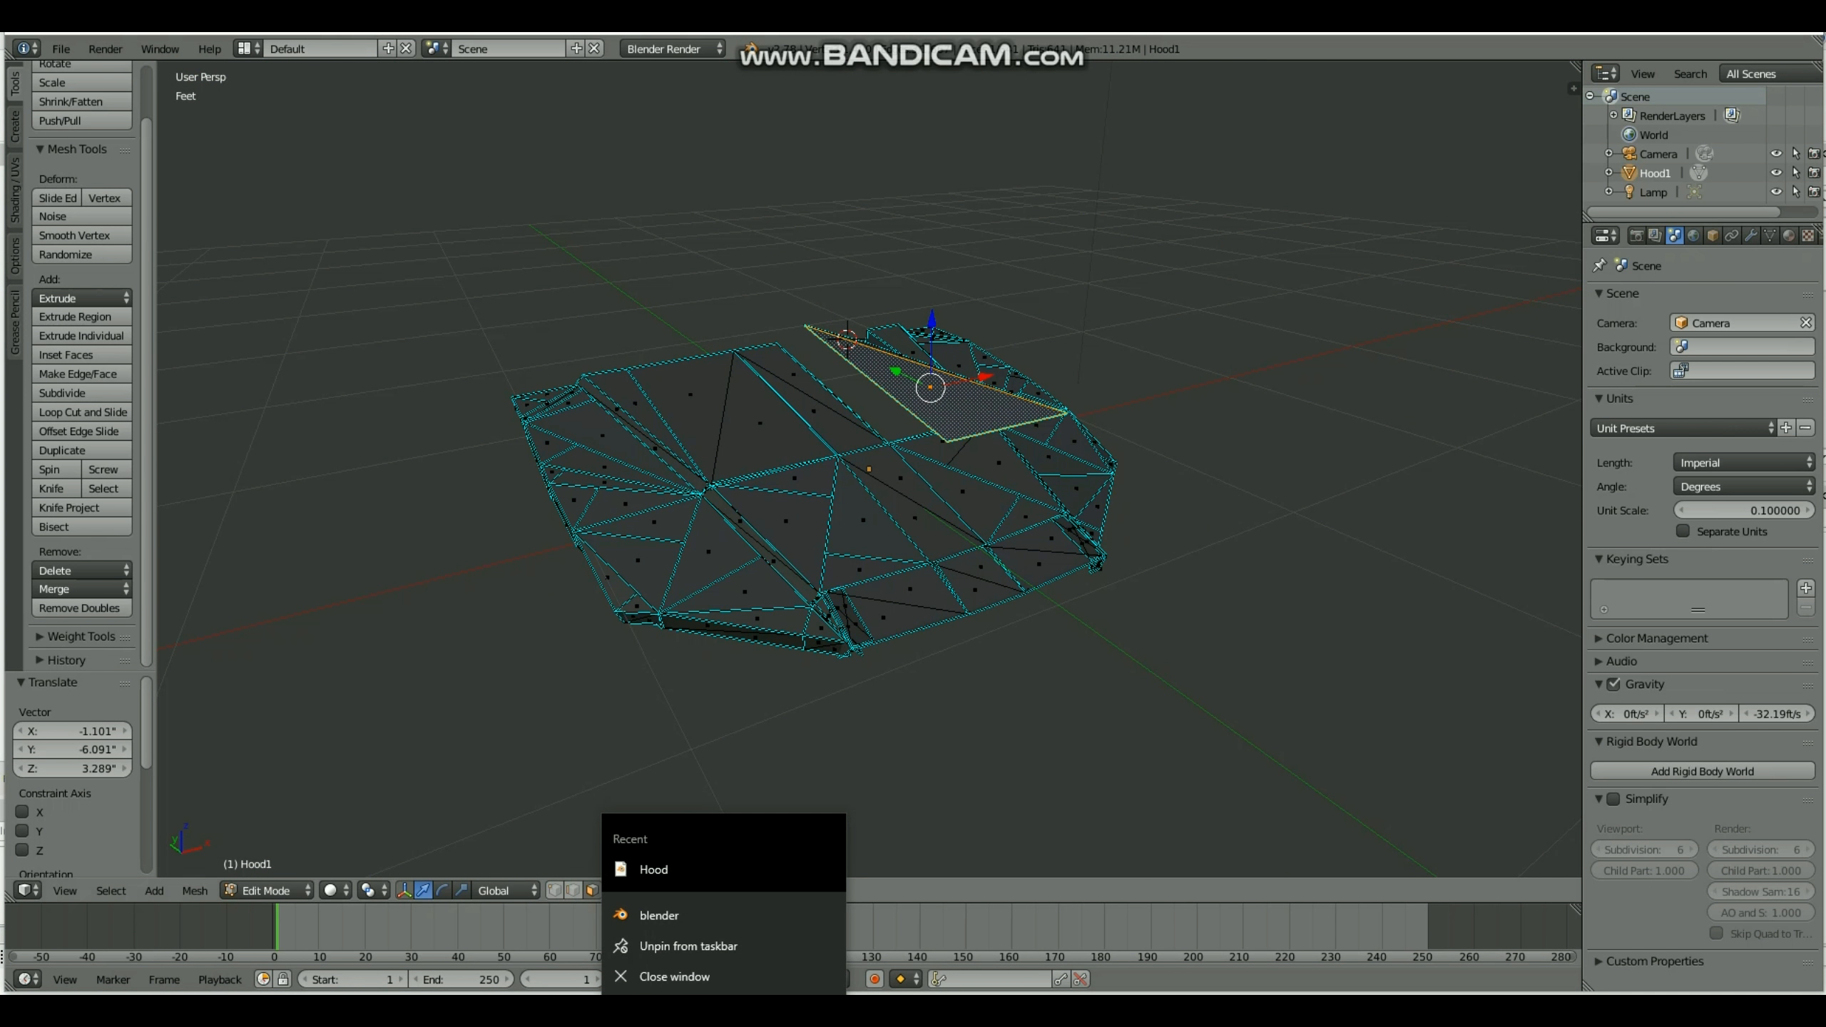
click(60, 49)
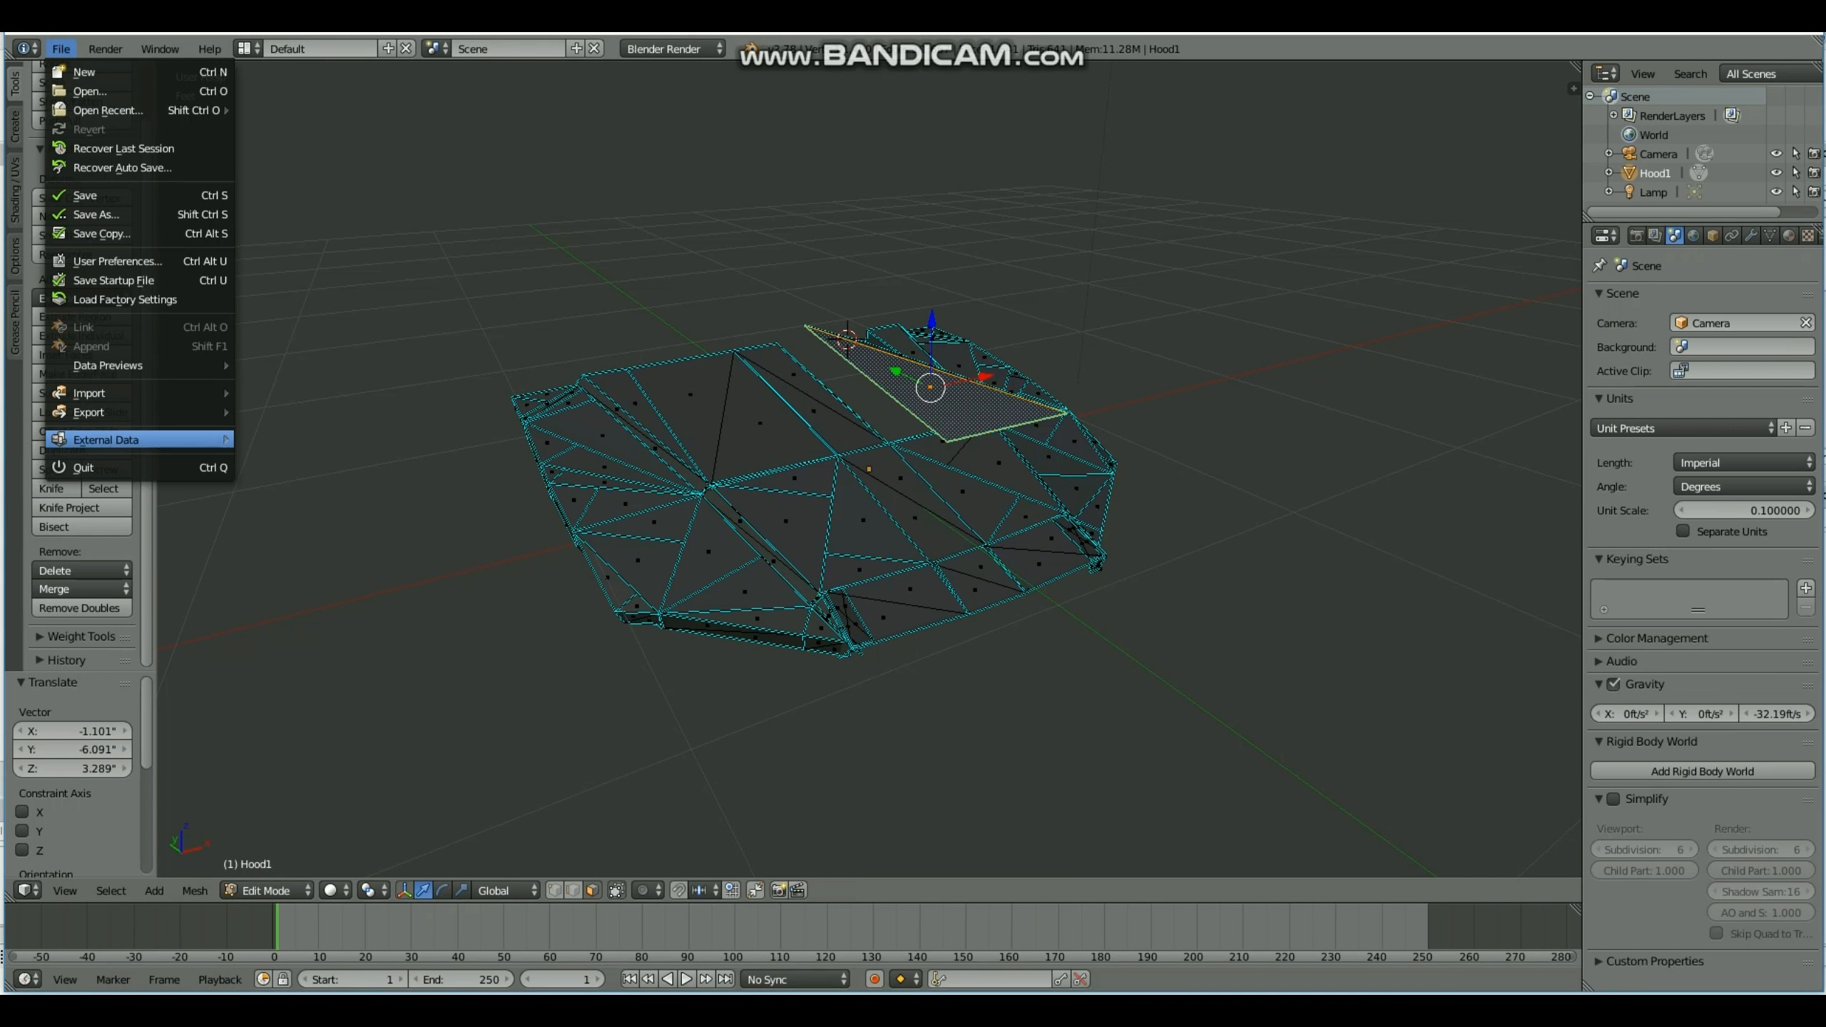
mouse_move(180, 411)
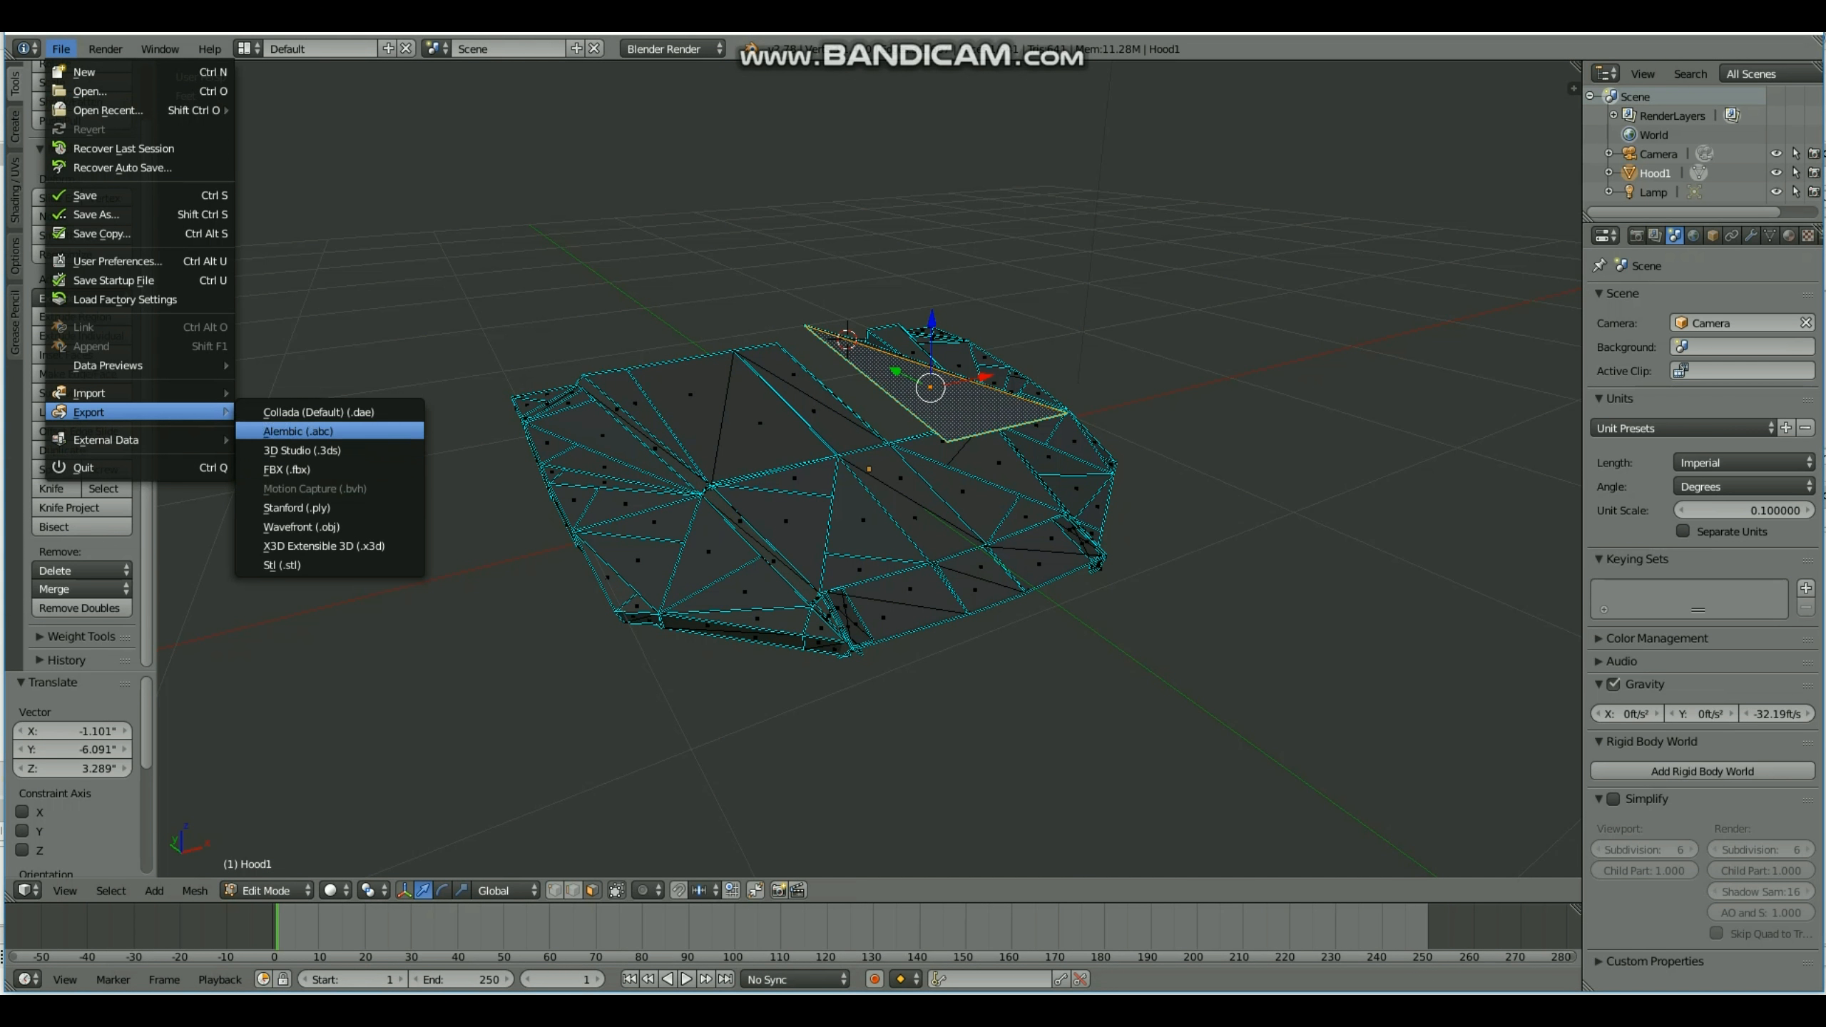
click(302, 469)
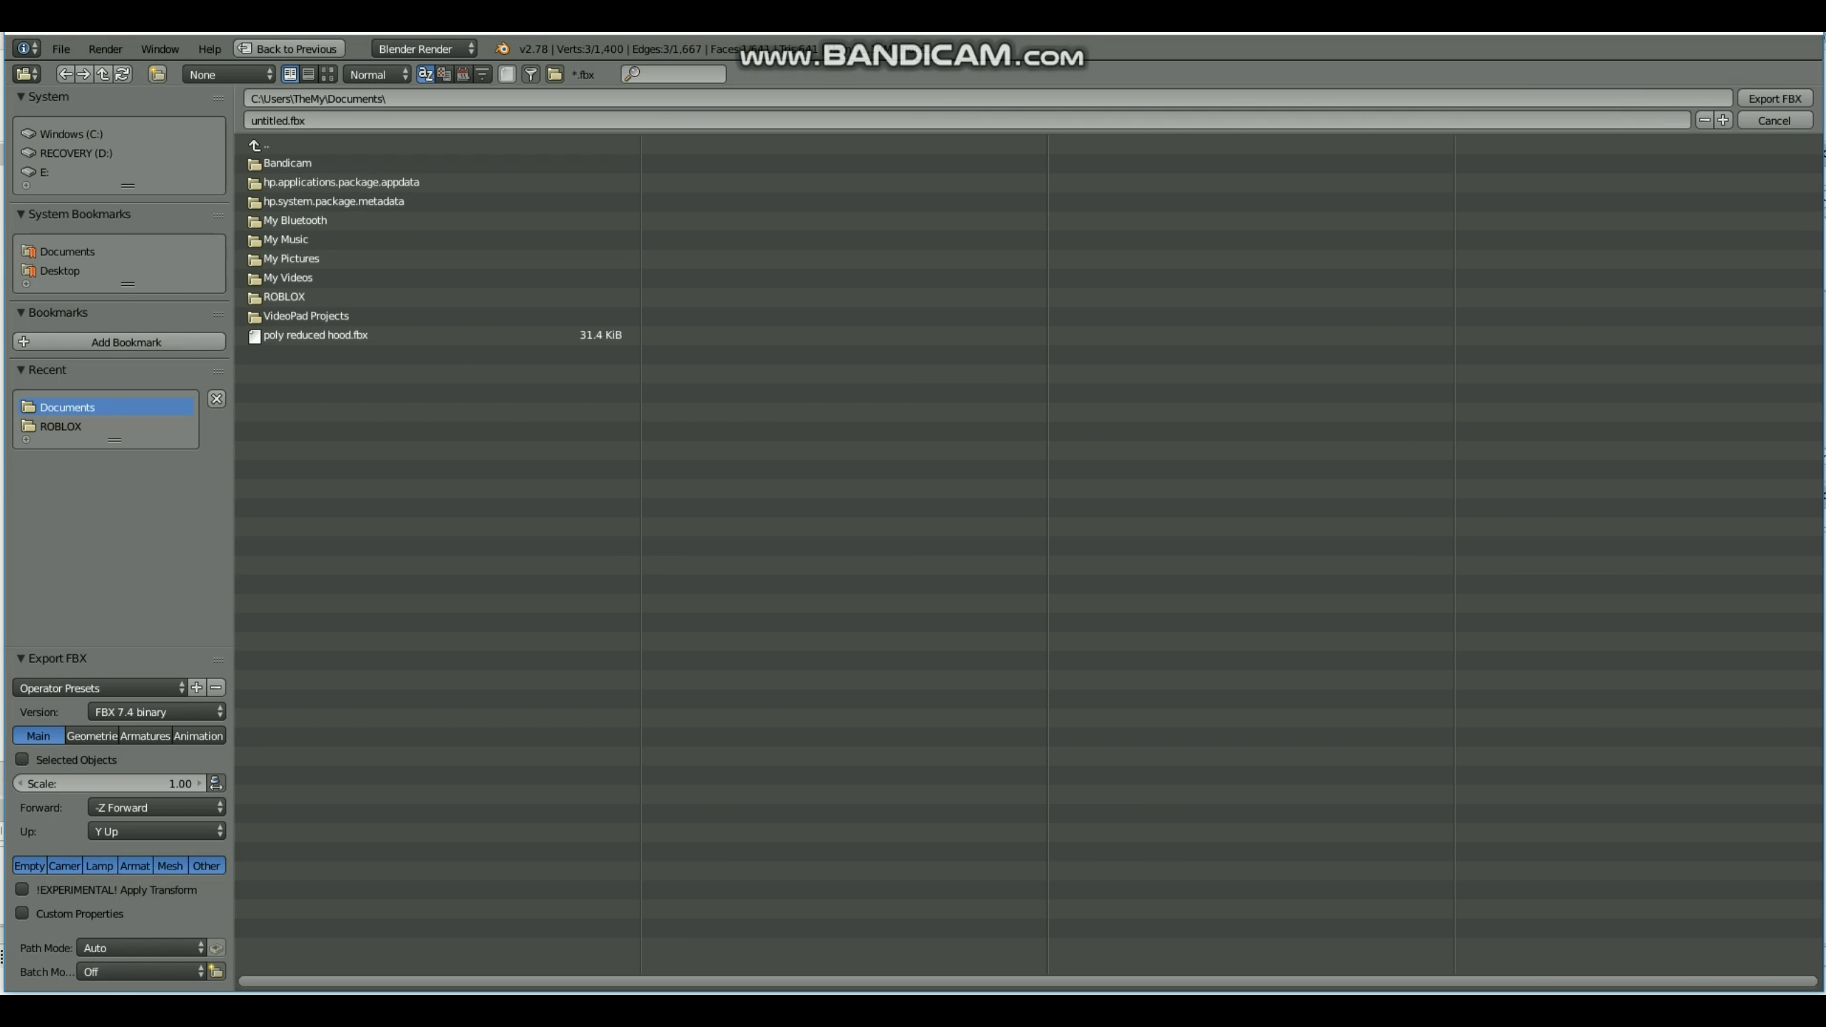
drag(254, 404, 615, 333)
double_click(460, 336)
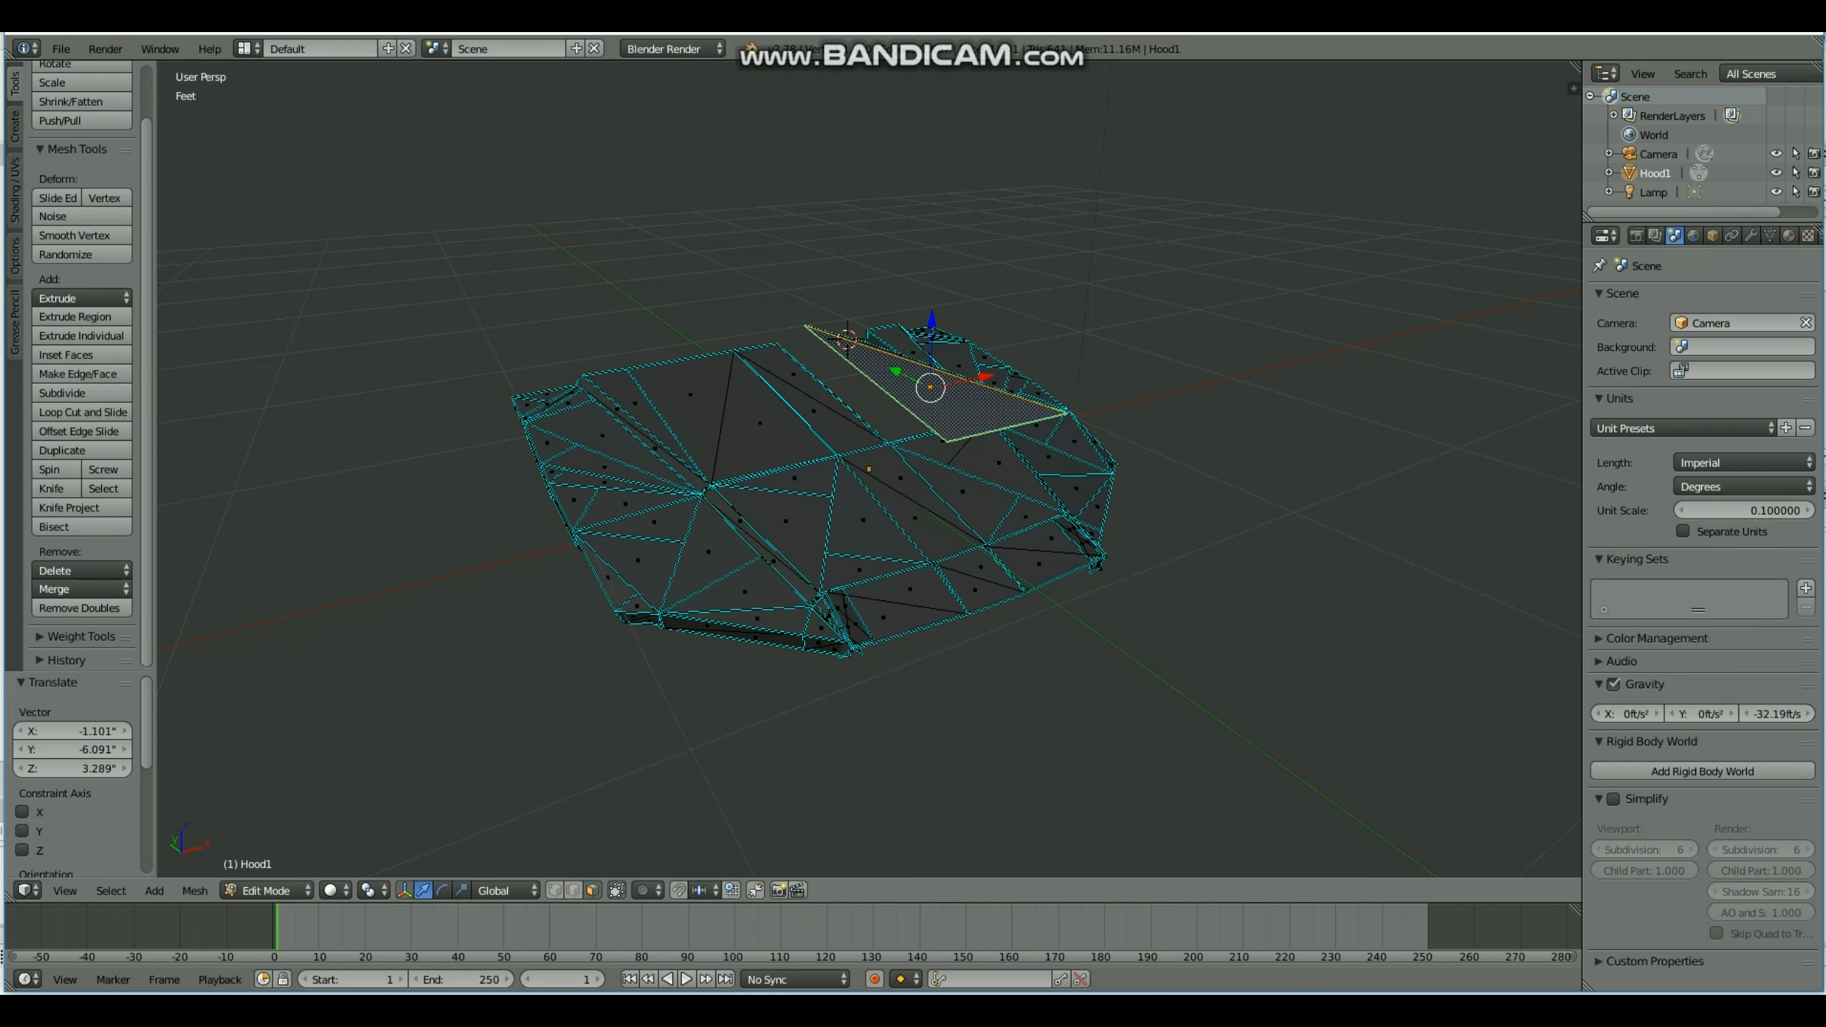
Quit Blender without saving the changes and return to Roblox Studio.
scroll(870, 469, down, 18)
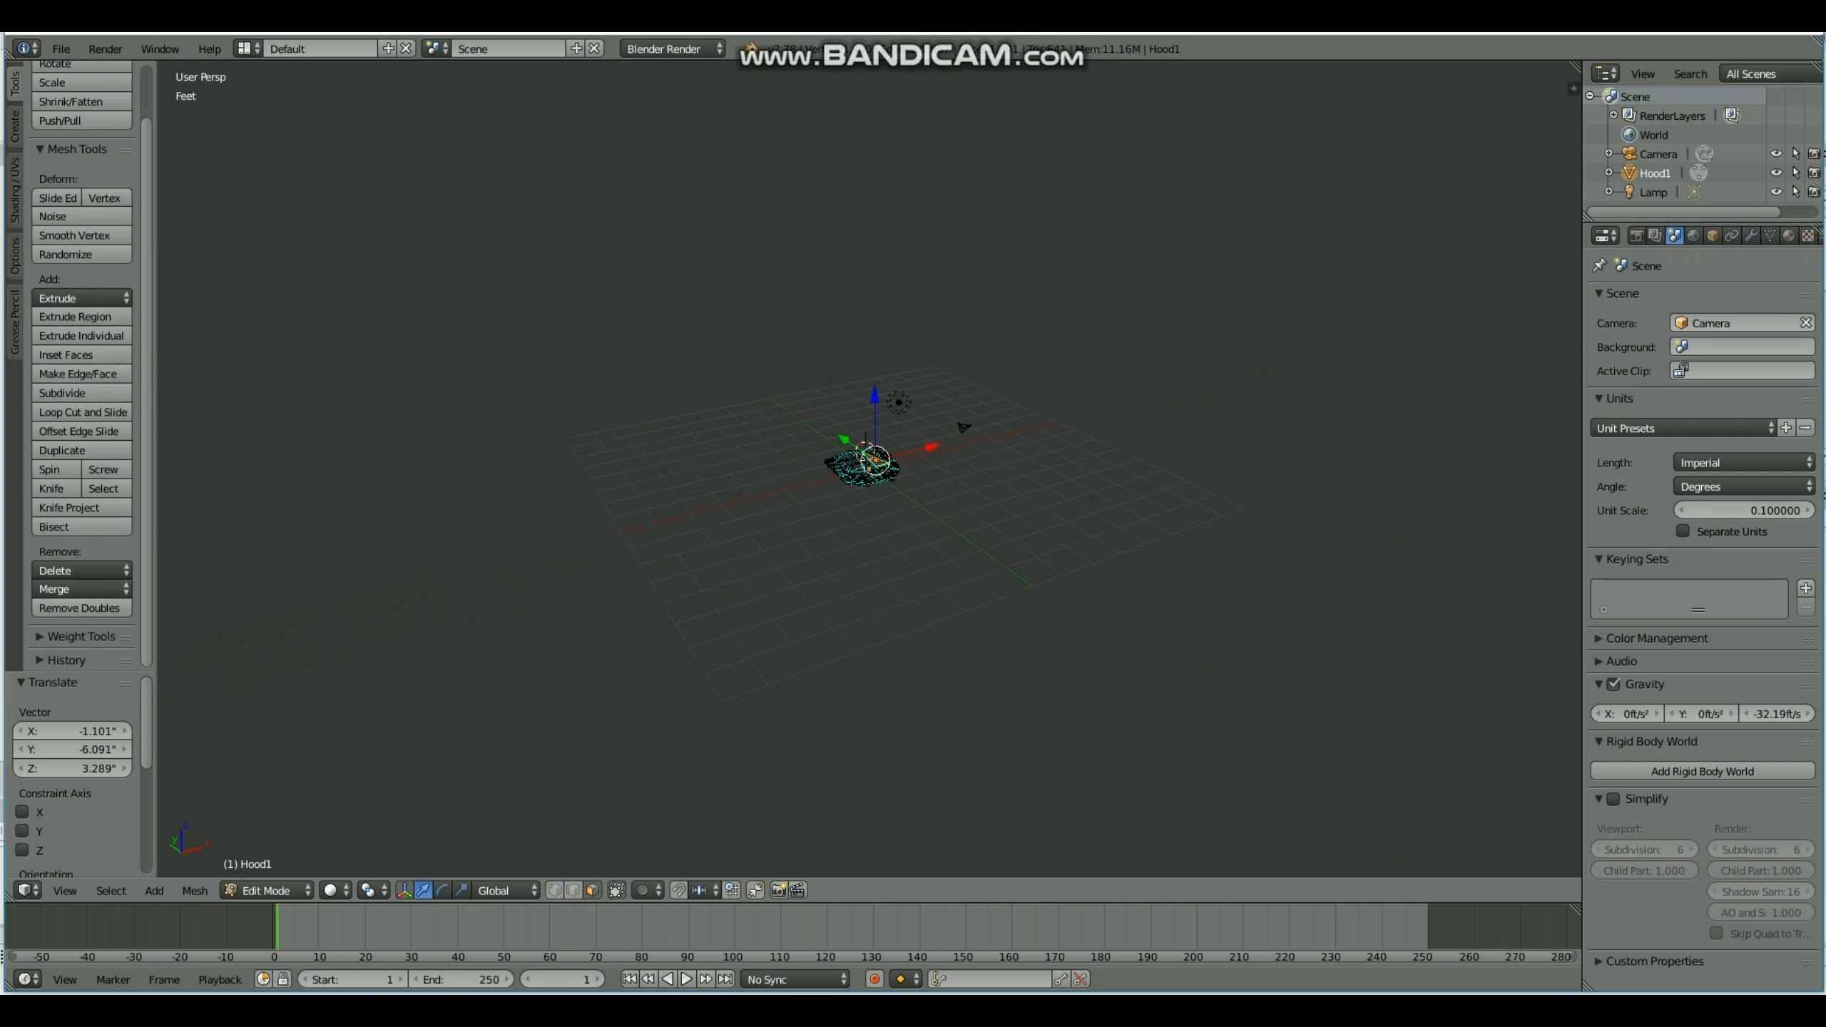
scroll(870, 468, up, 9)
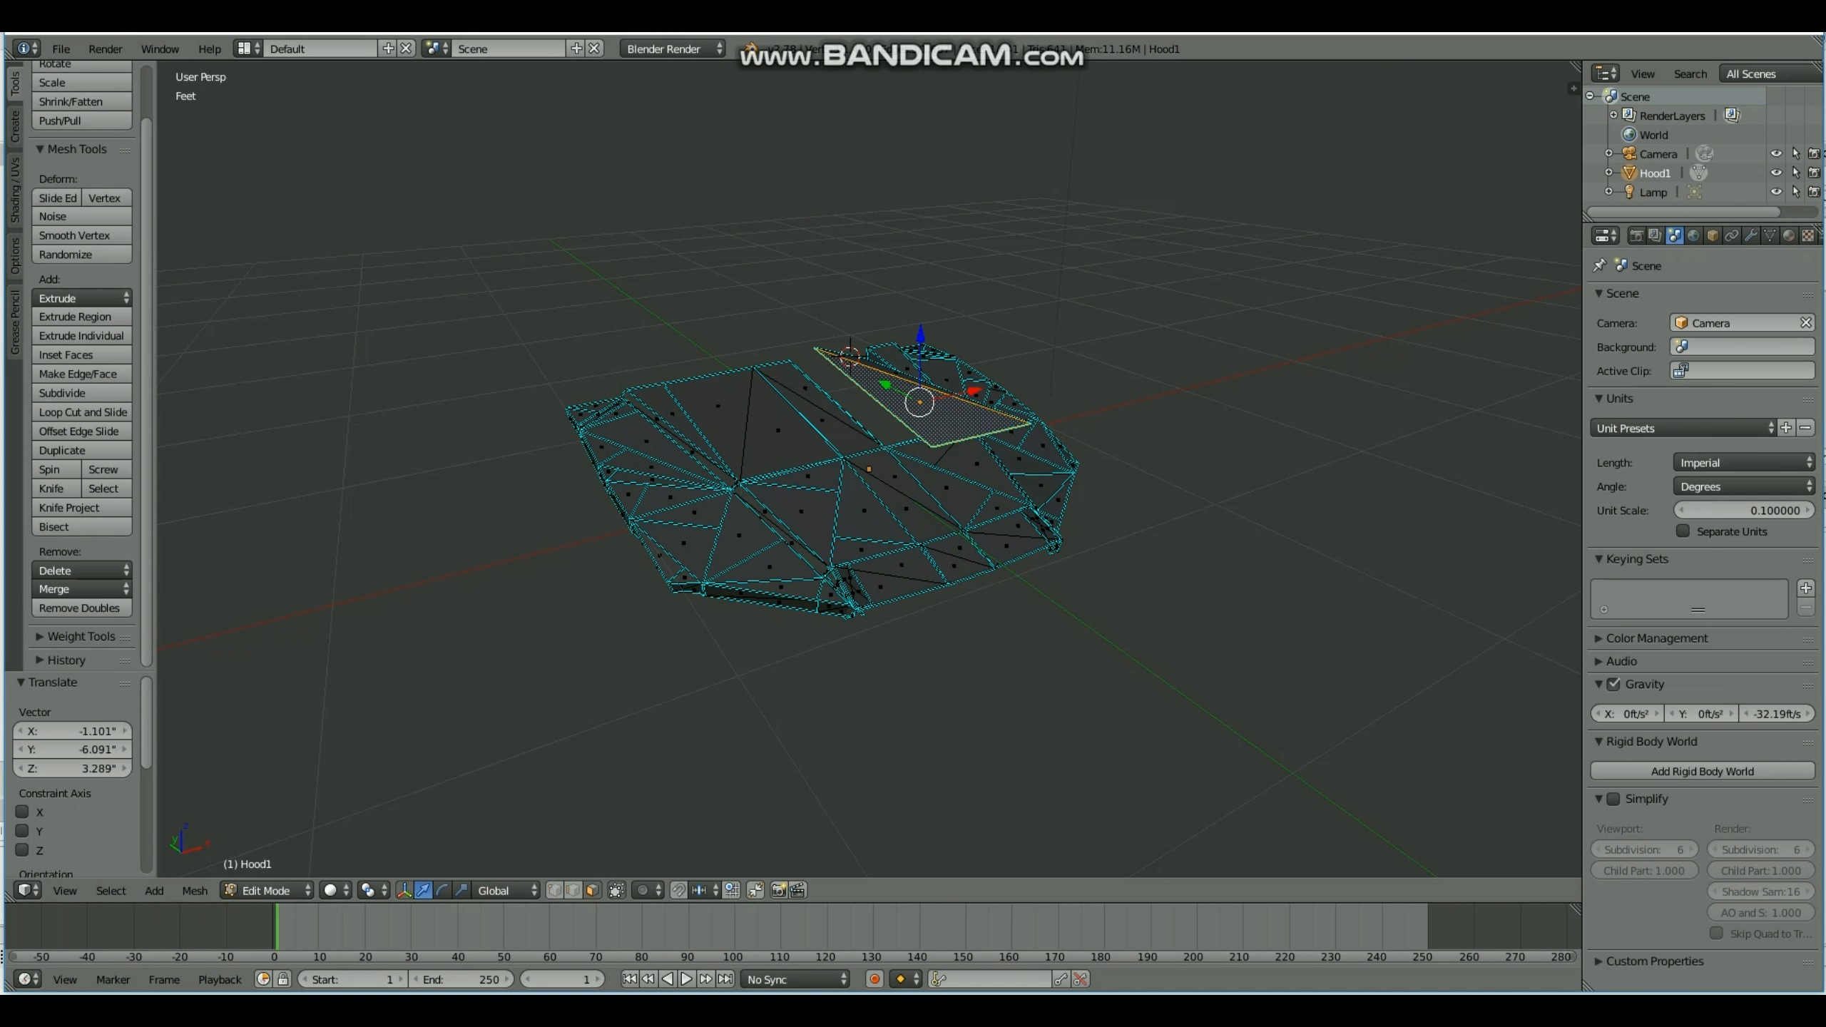
right_click(724, 1022)
click(674, 976)
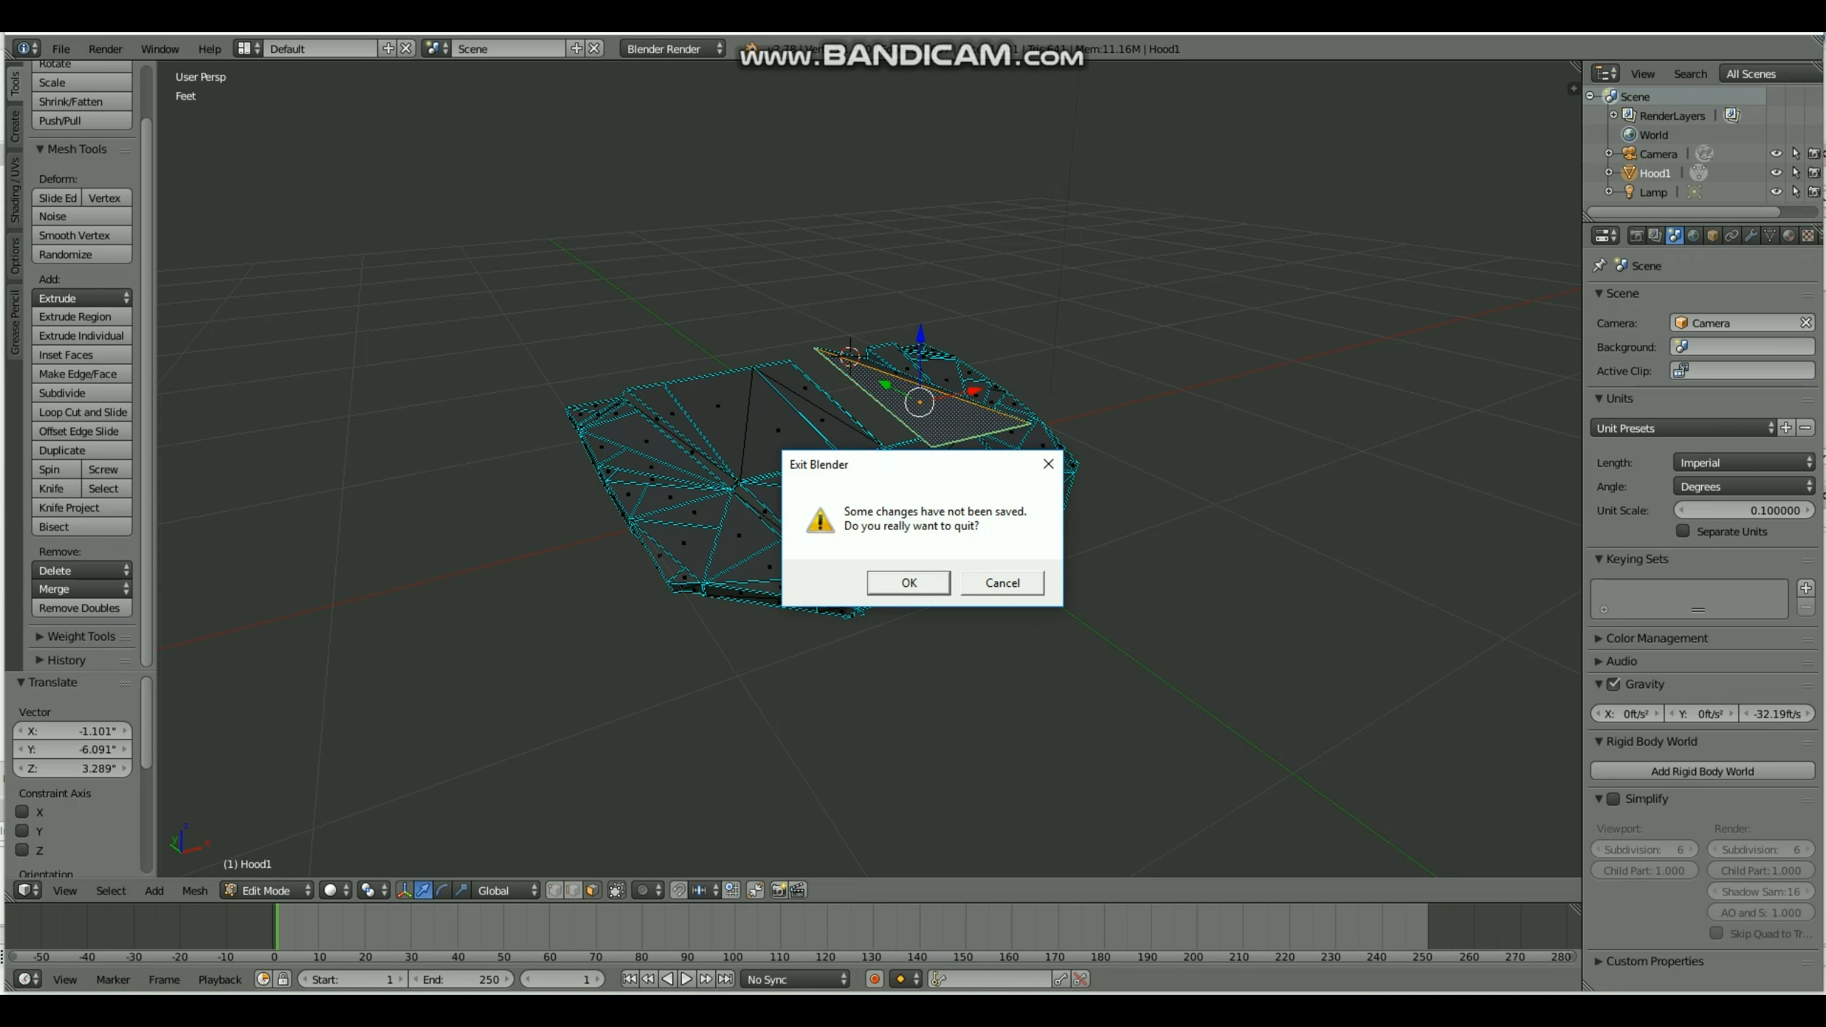
key(Return)
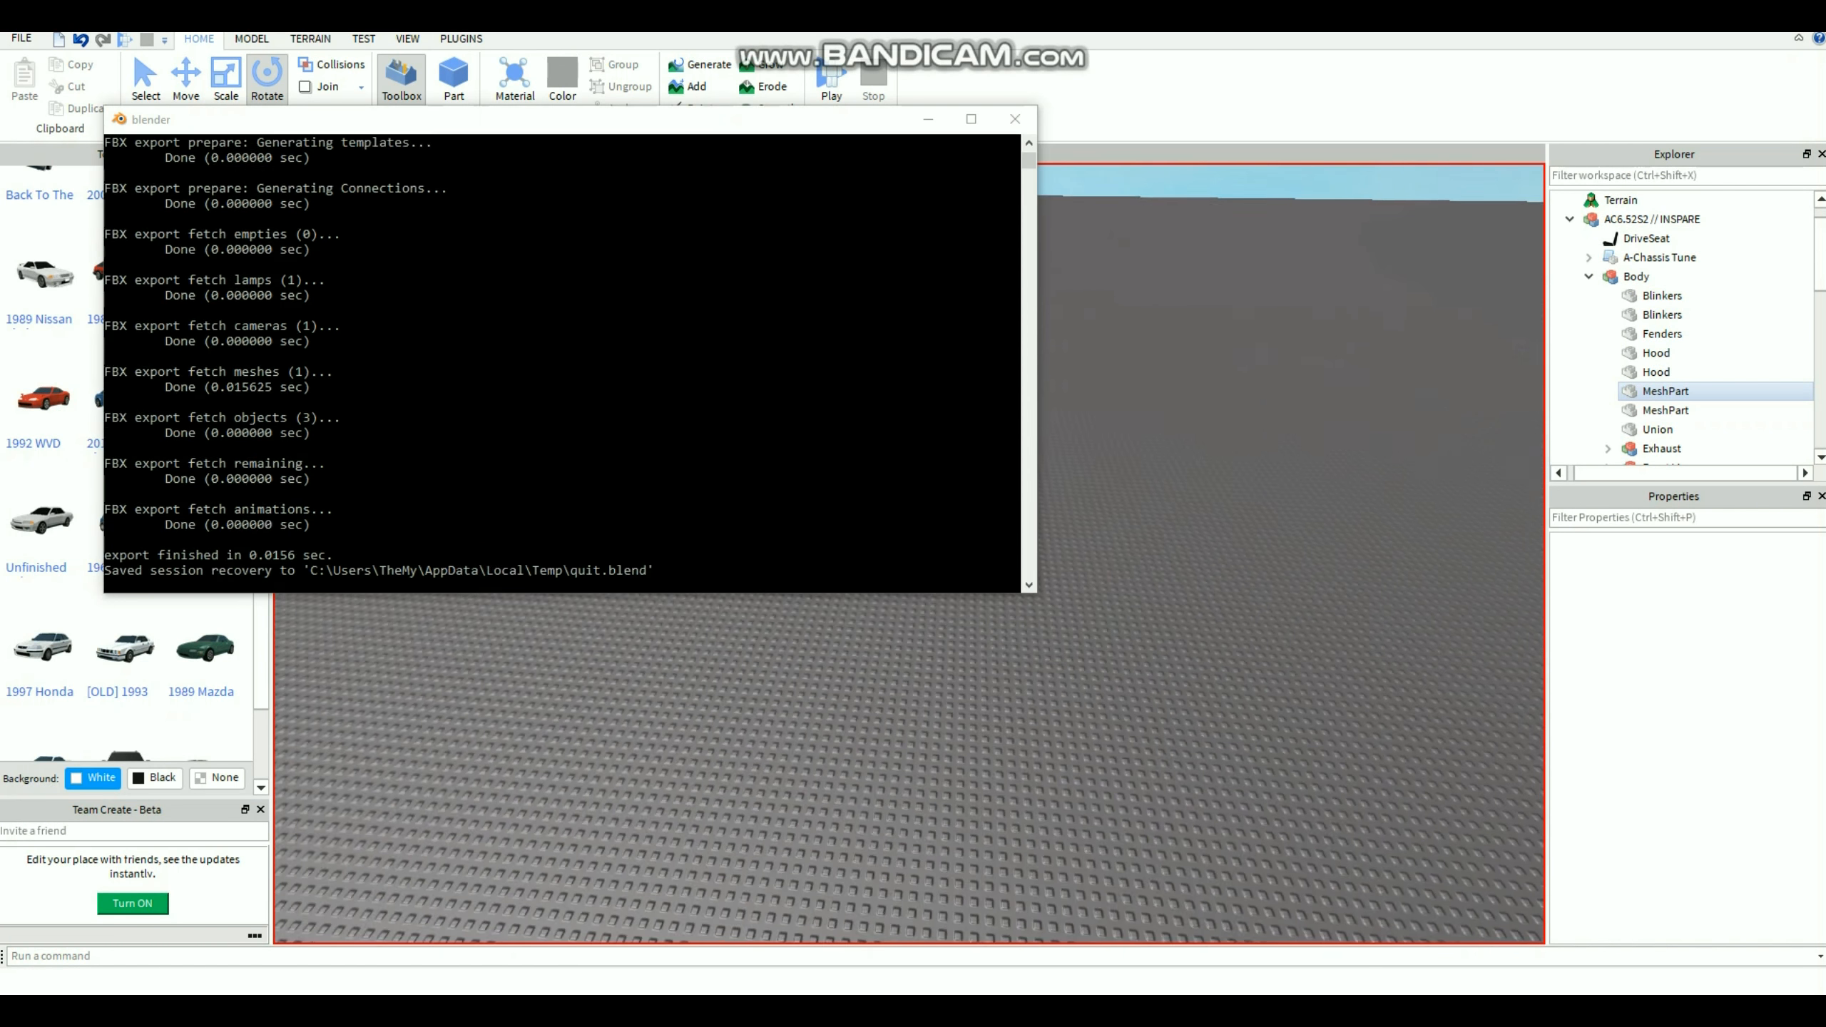
Insert a MeshPart object into the workspace on the empty baseplate beside the blue car.
key(f)
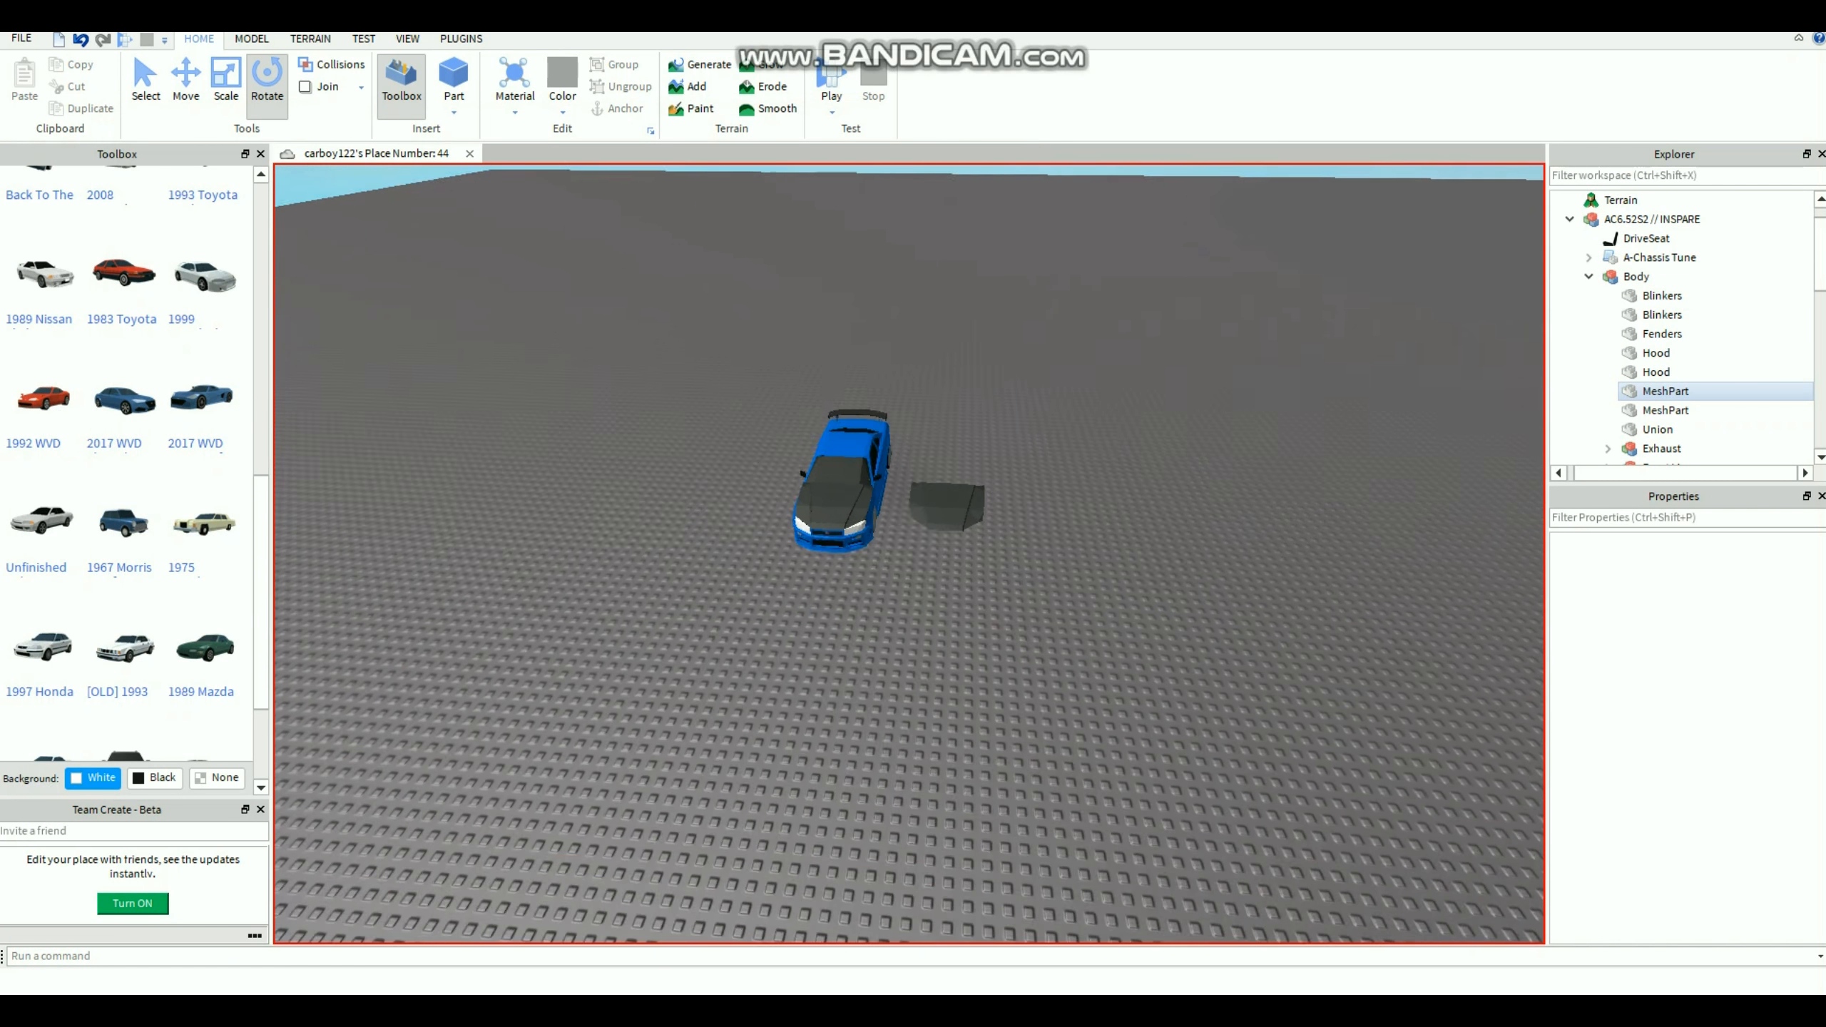
right_drag(923, 171, 923, 171)
right_click(924, 171)
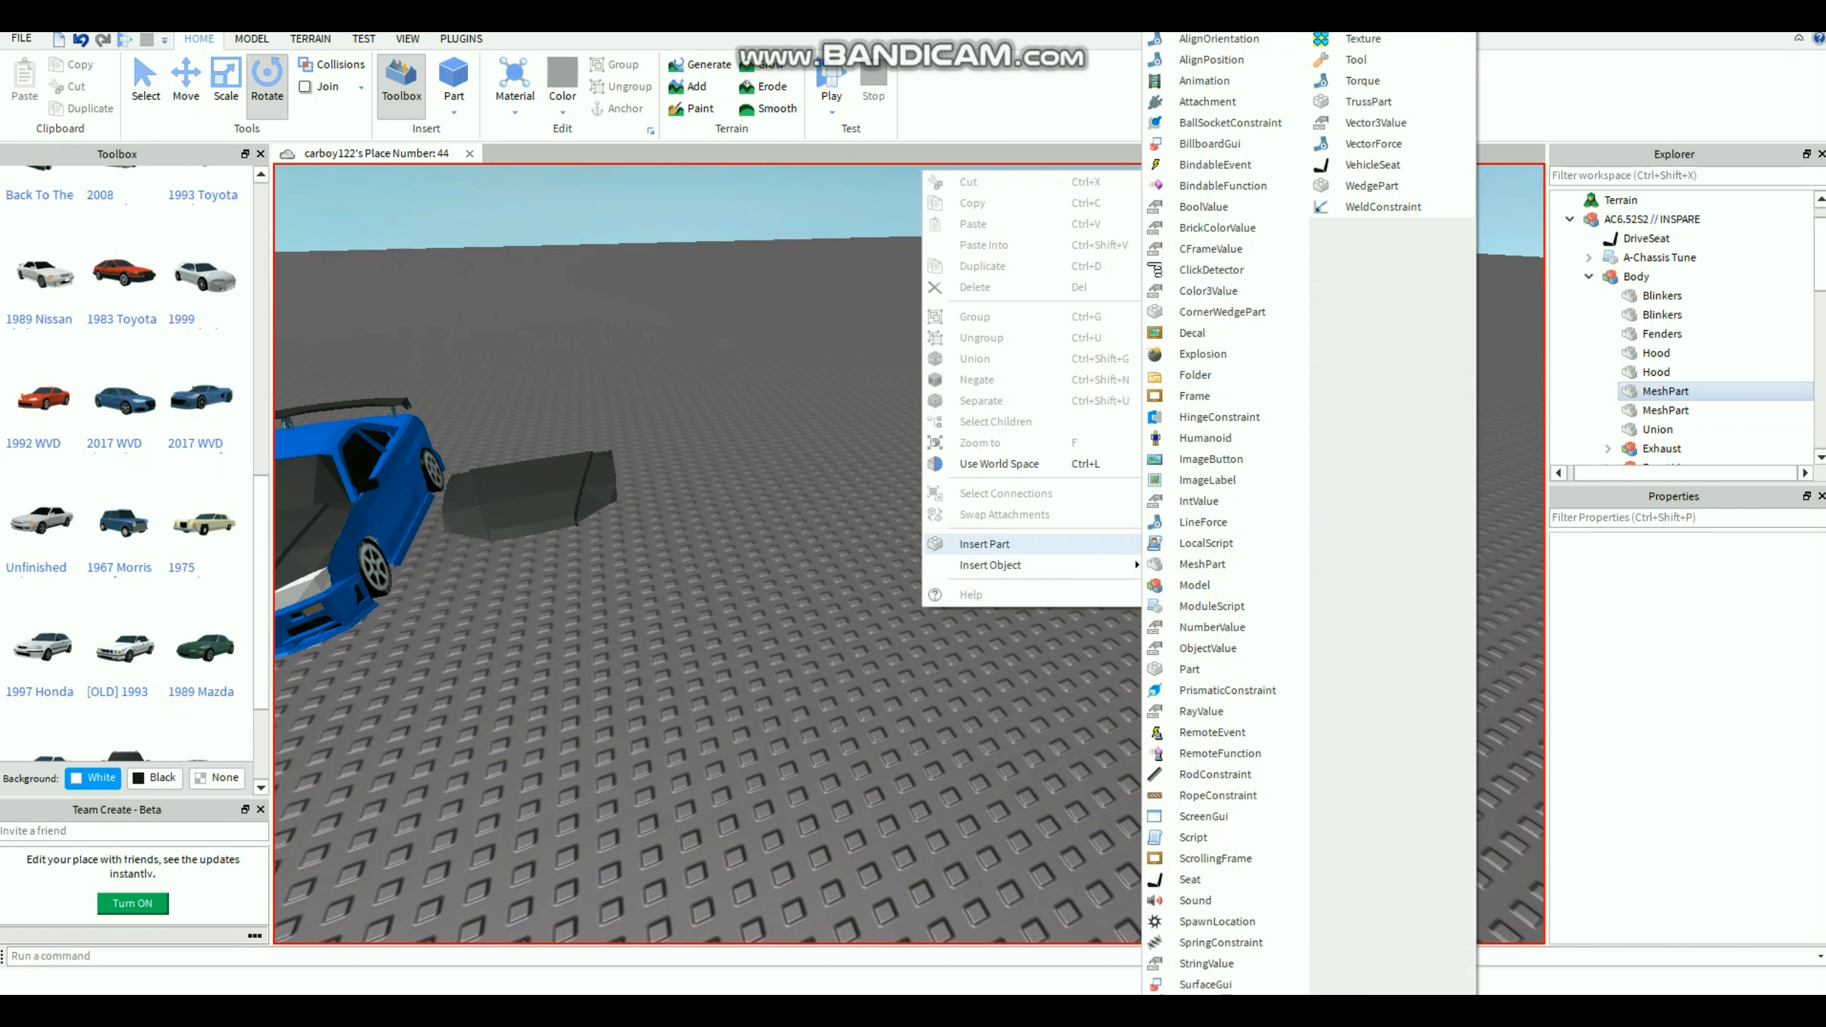
mouse_move(1006, 565)
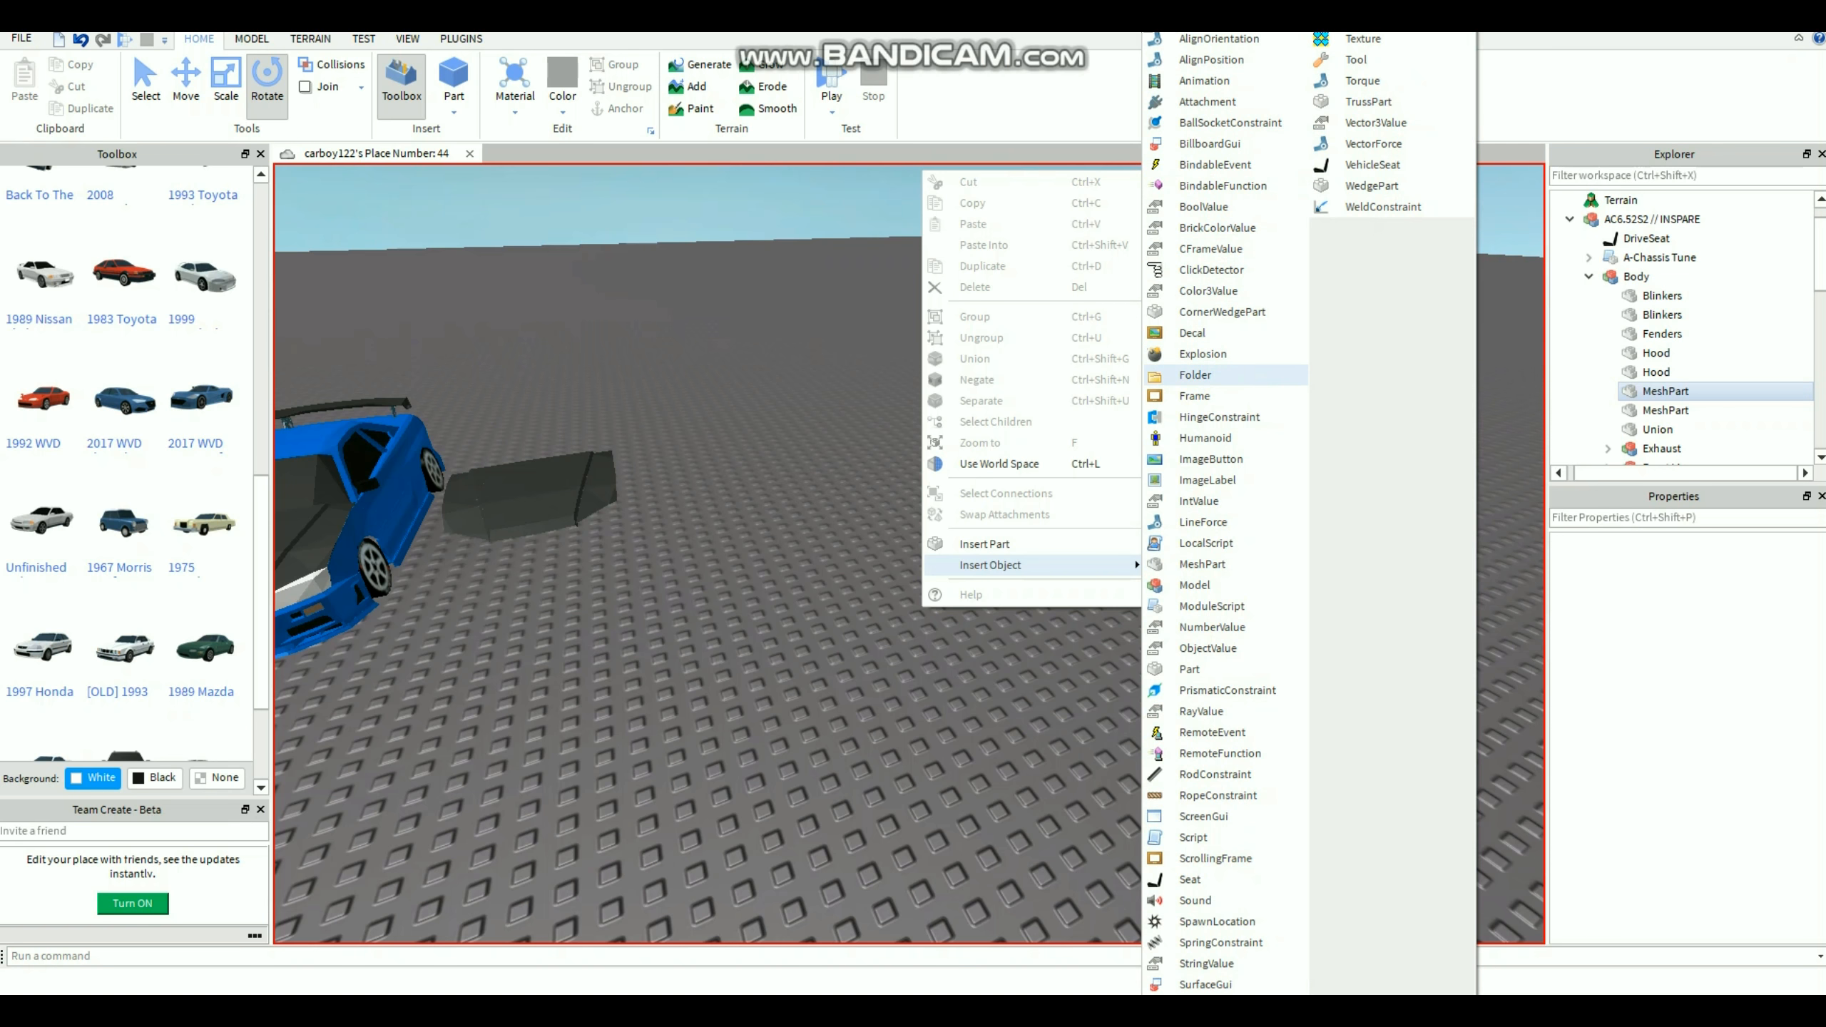
click(1202, 564)
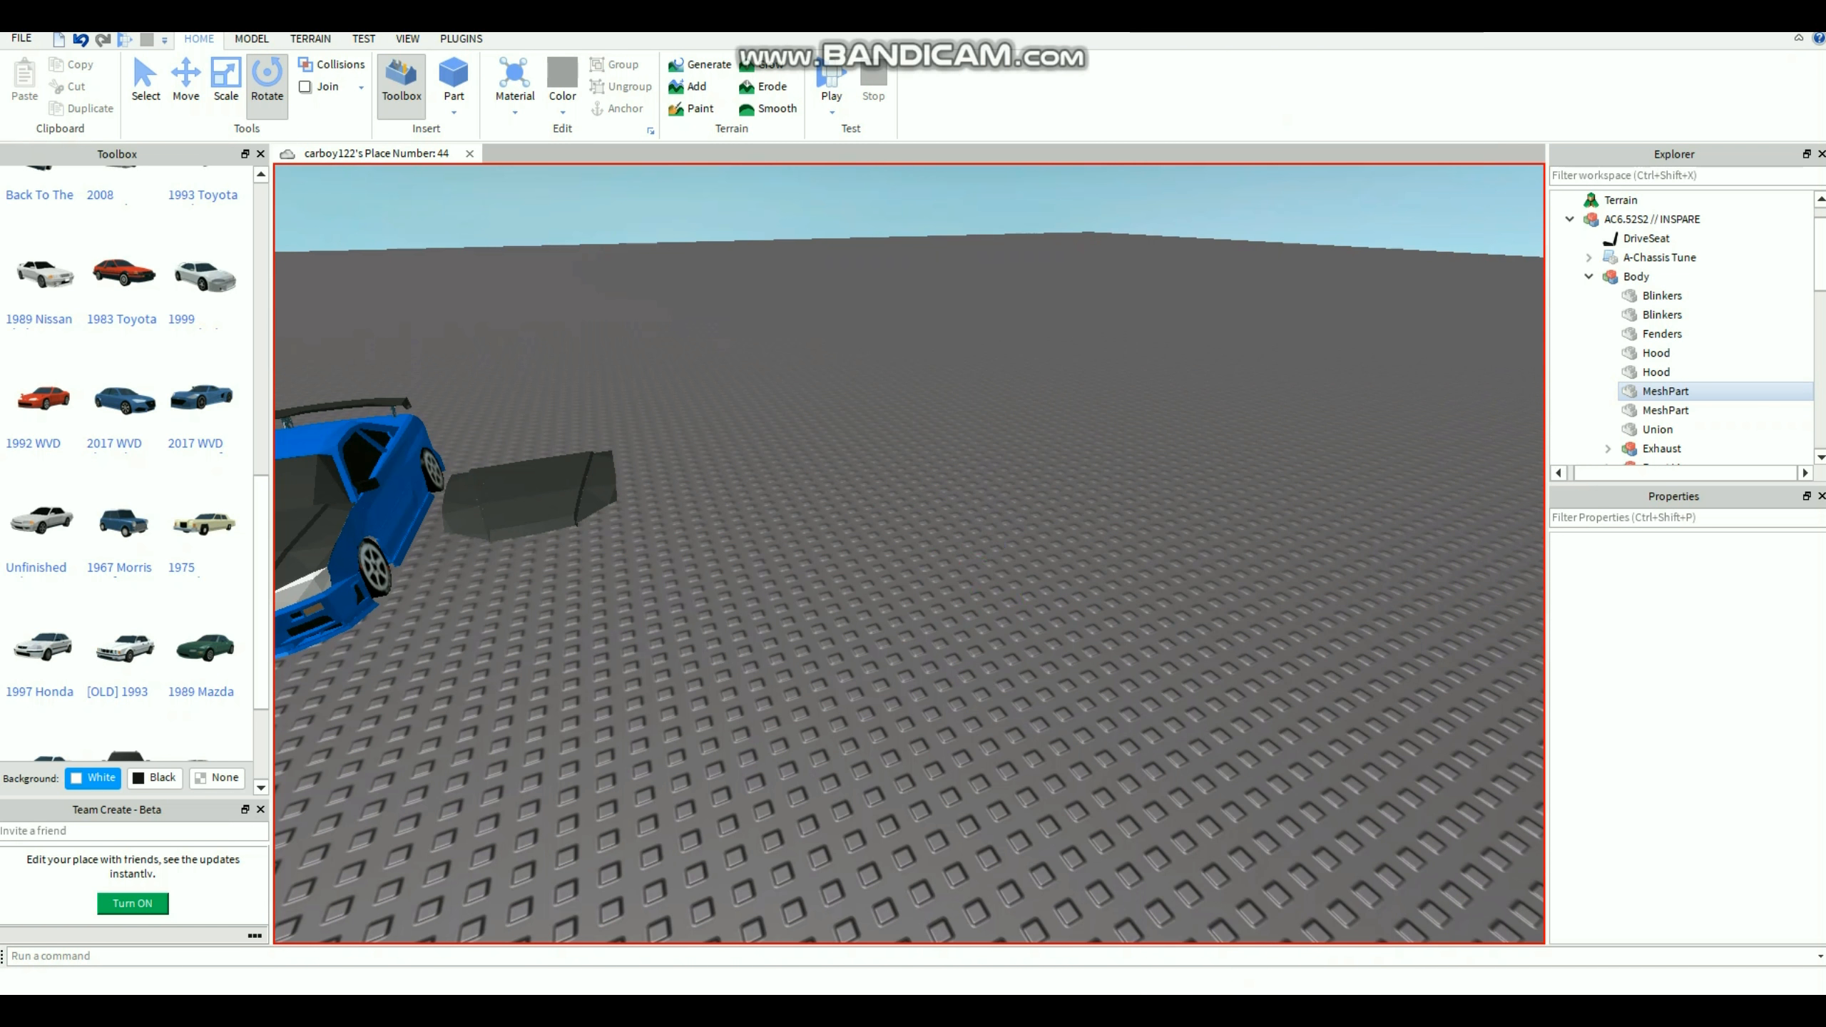
Try to load "poly reduced hood" from Documents as the new MeshPart's mesh, placing it at its stored location.
key(f)
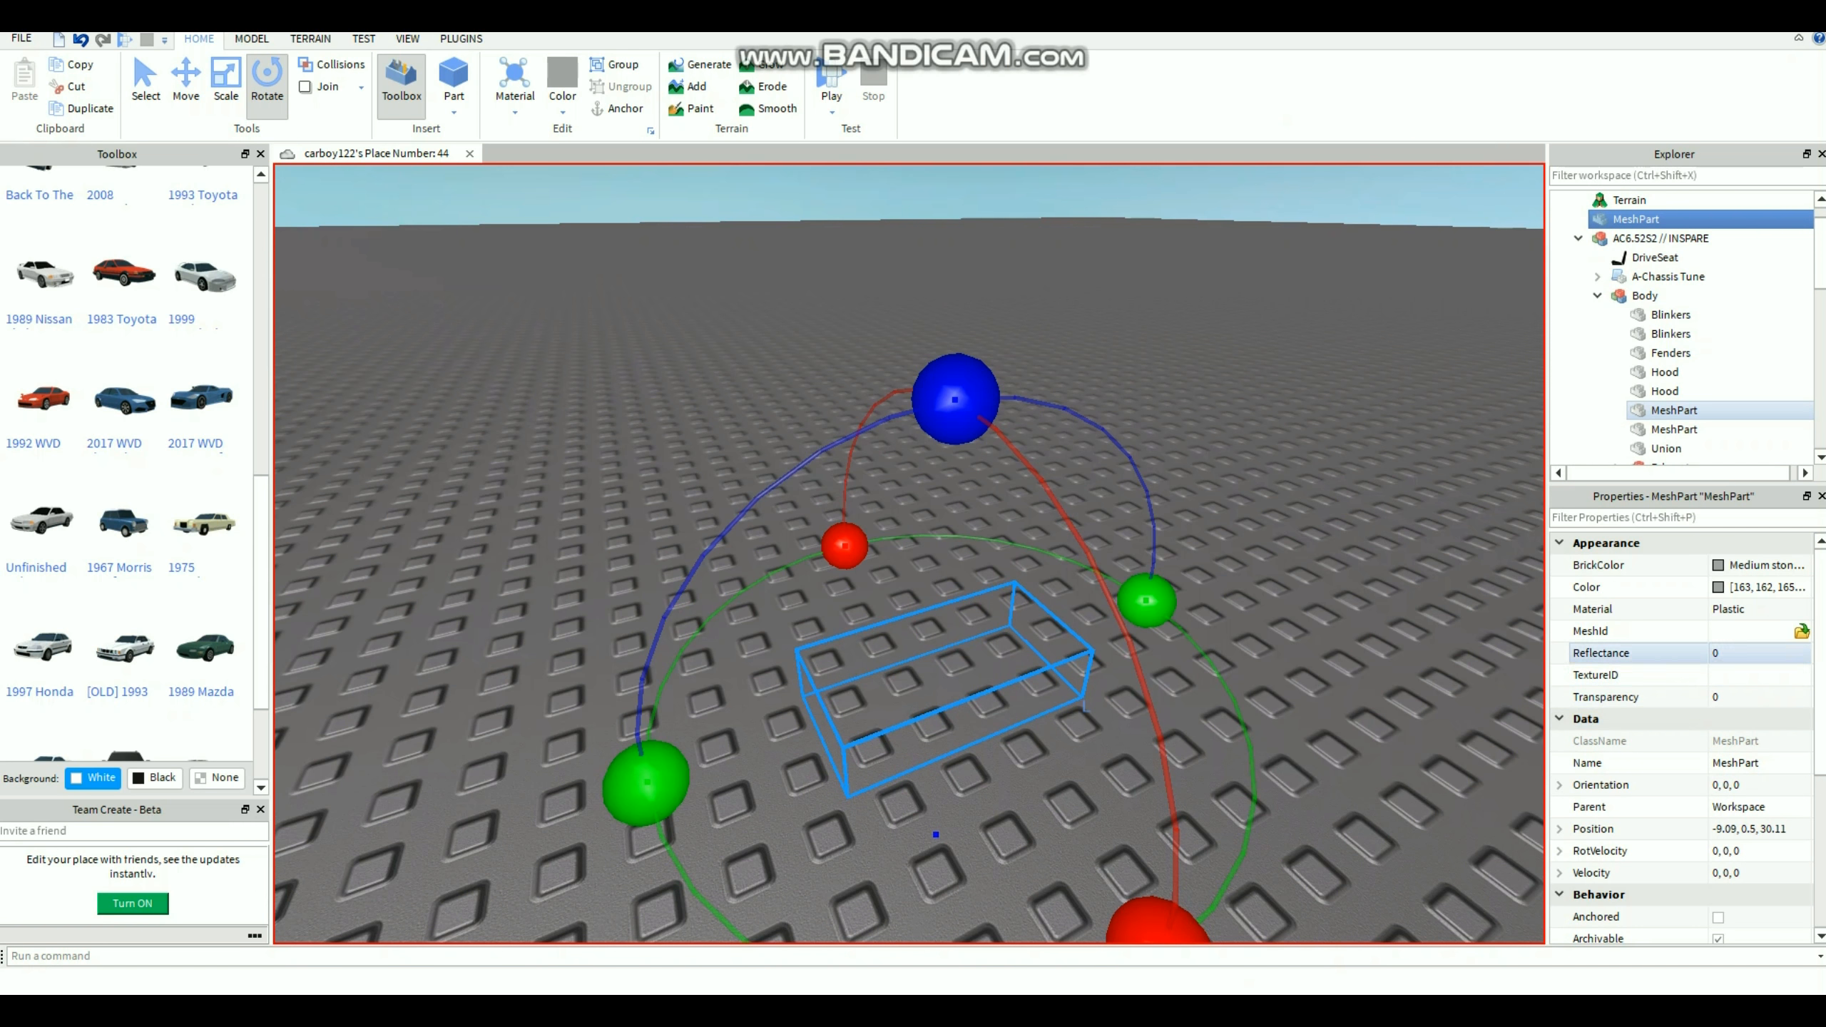
click(1801, 632)
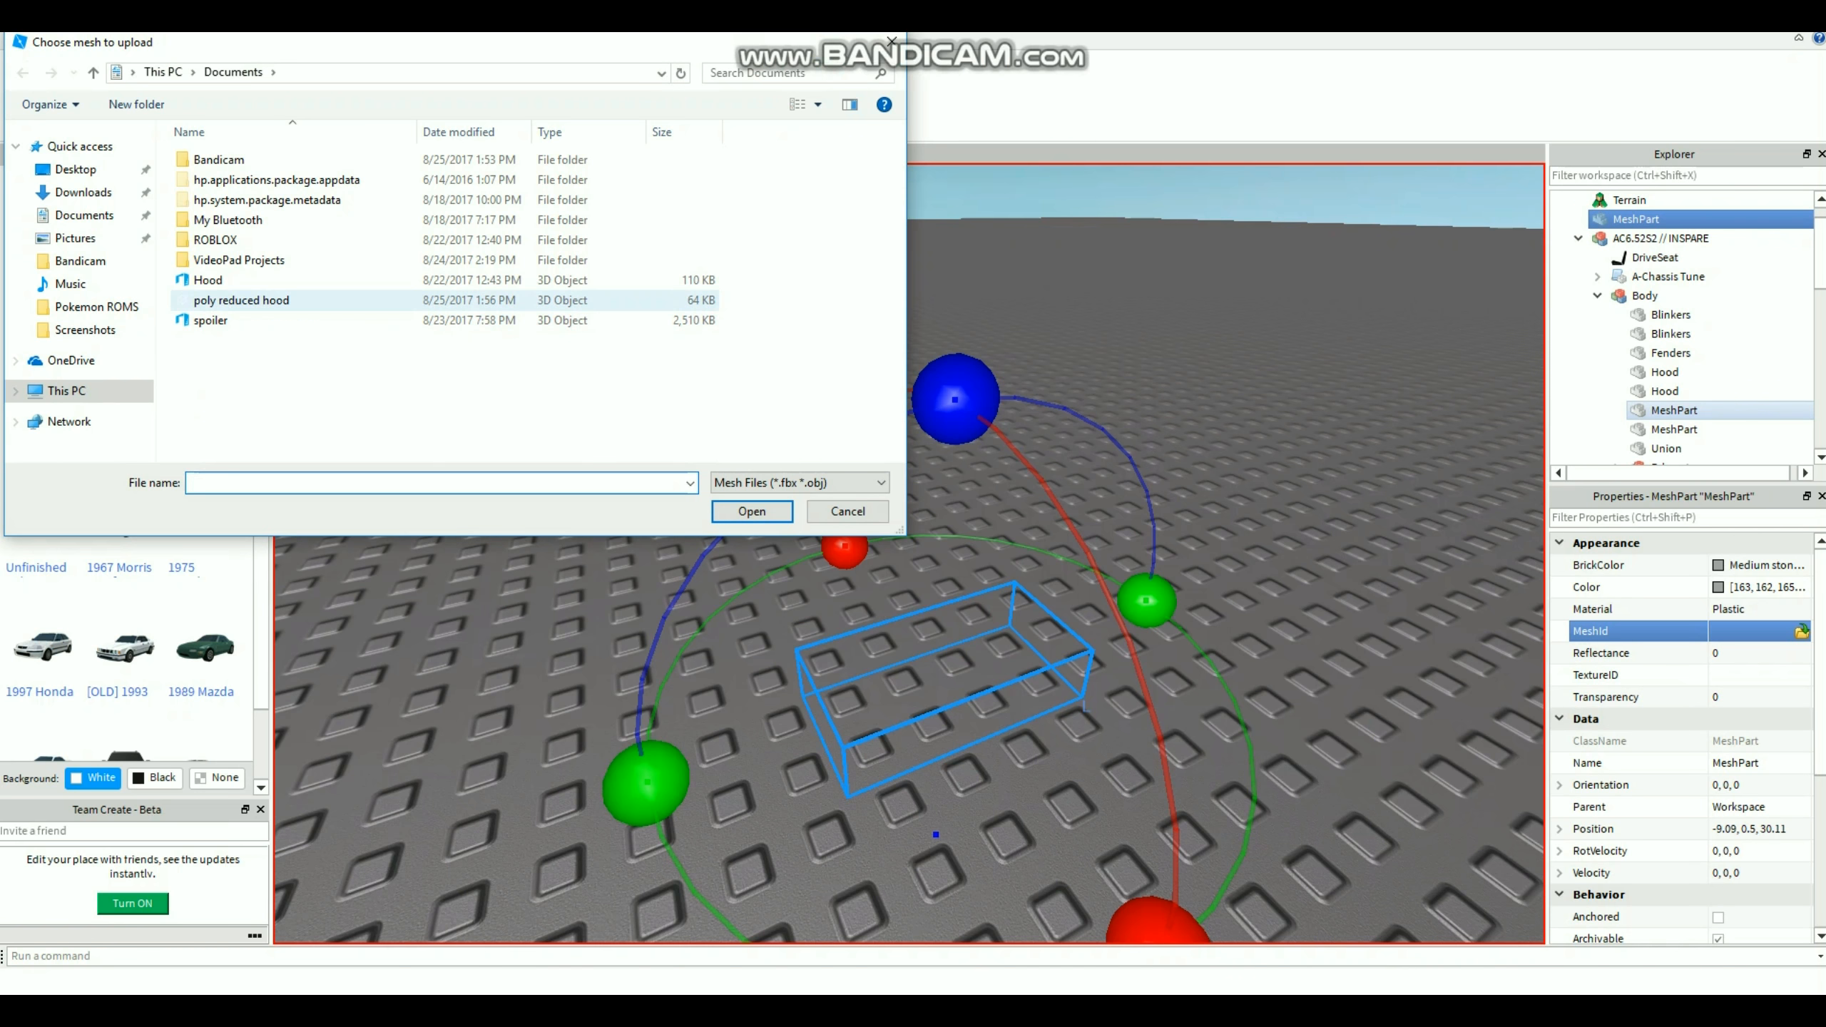
double_click(241, 300)
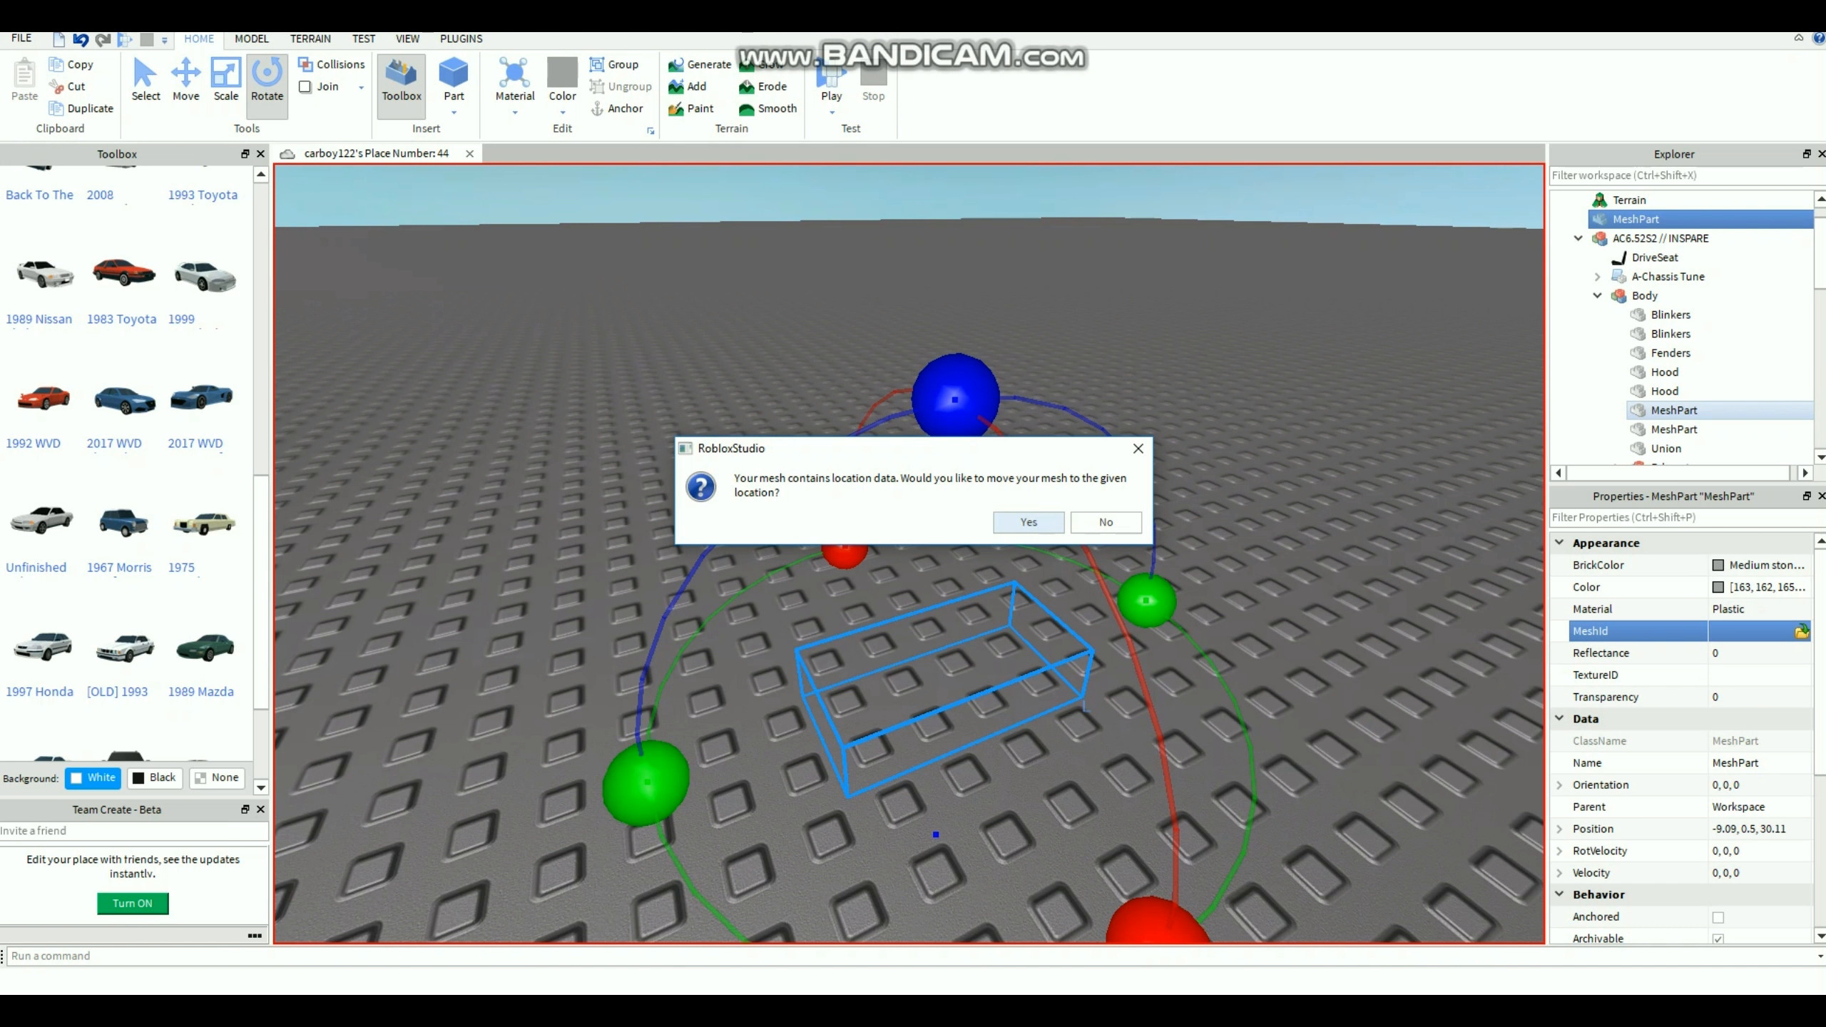
key(Return)
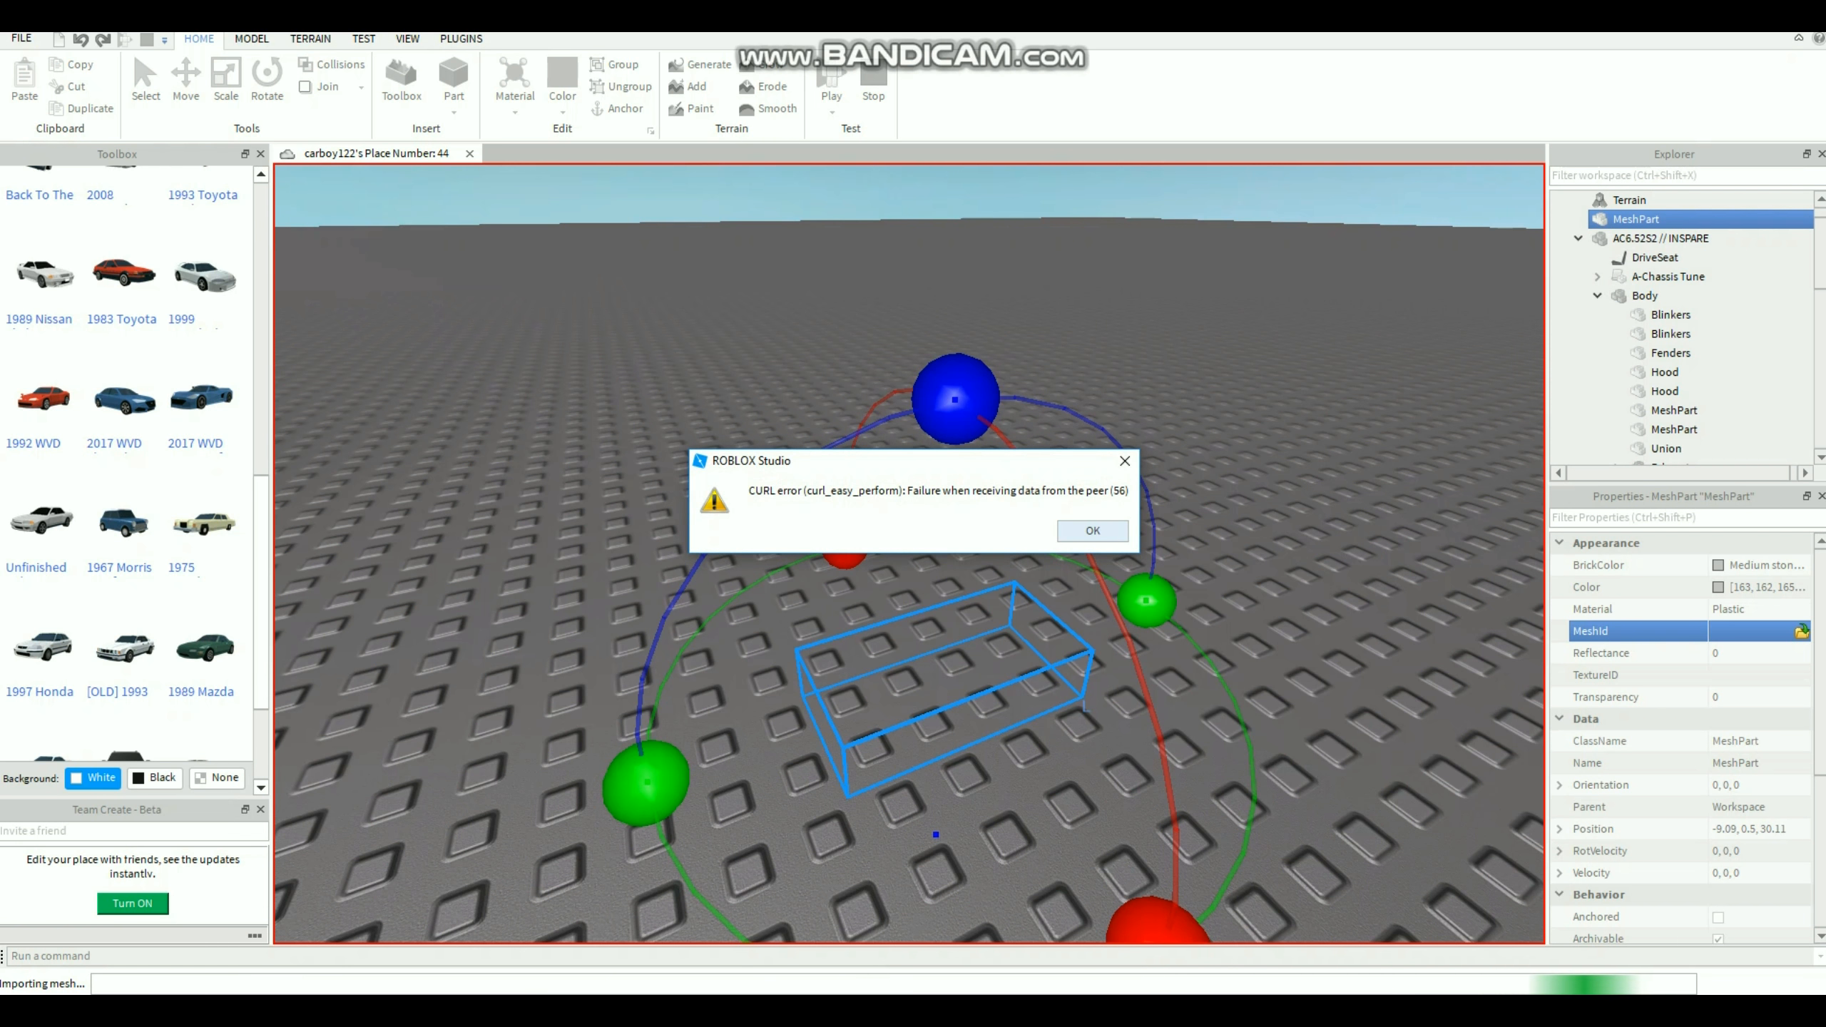
key(Return)
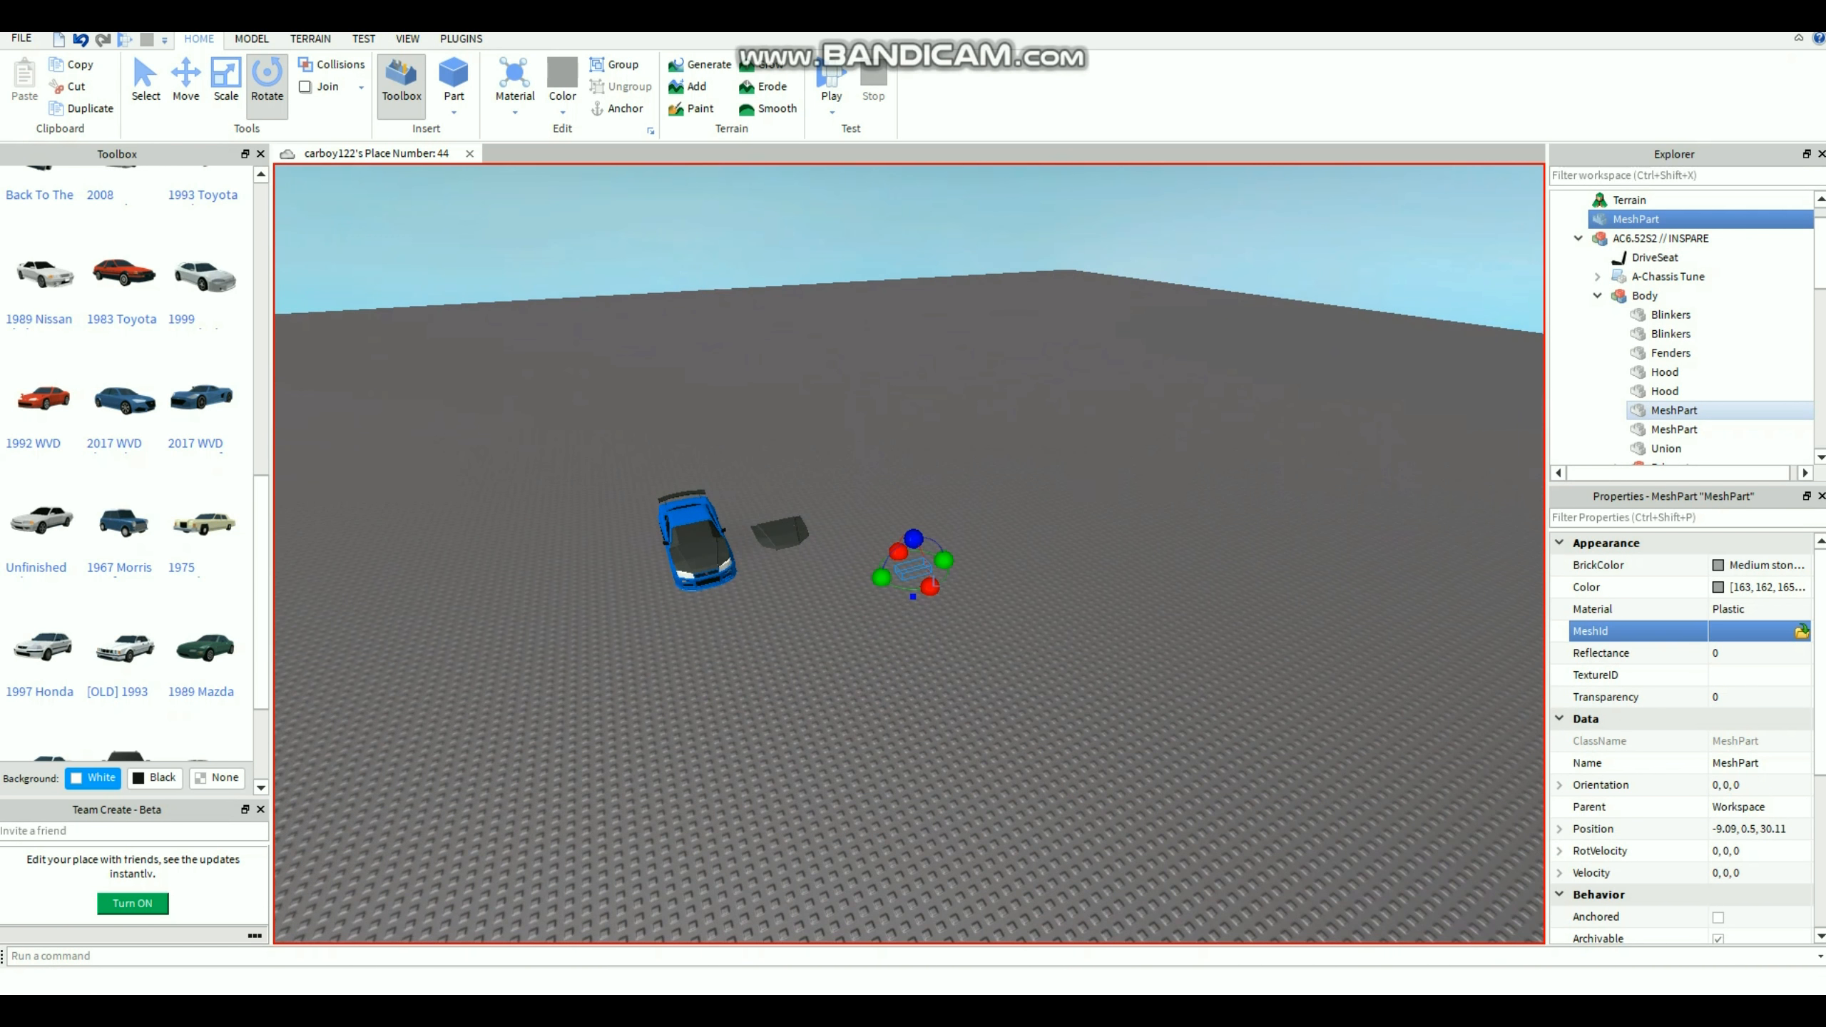
Load "poly reduced hood" into the empty MeshPart again and accept moving it to the location in its data.
key(f)
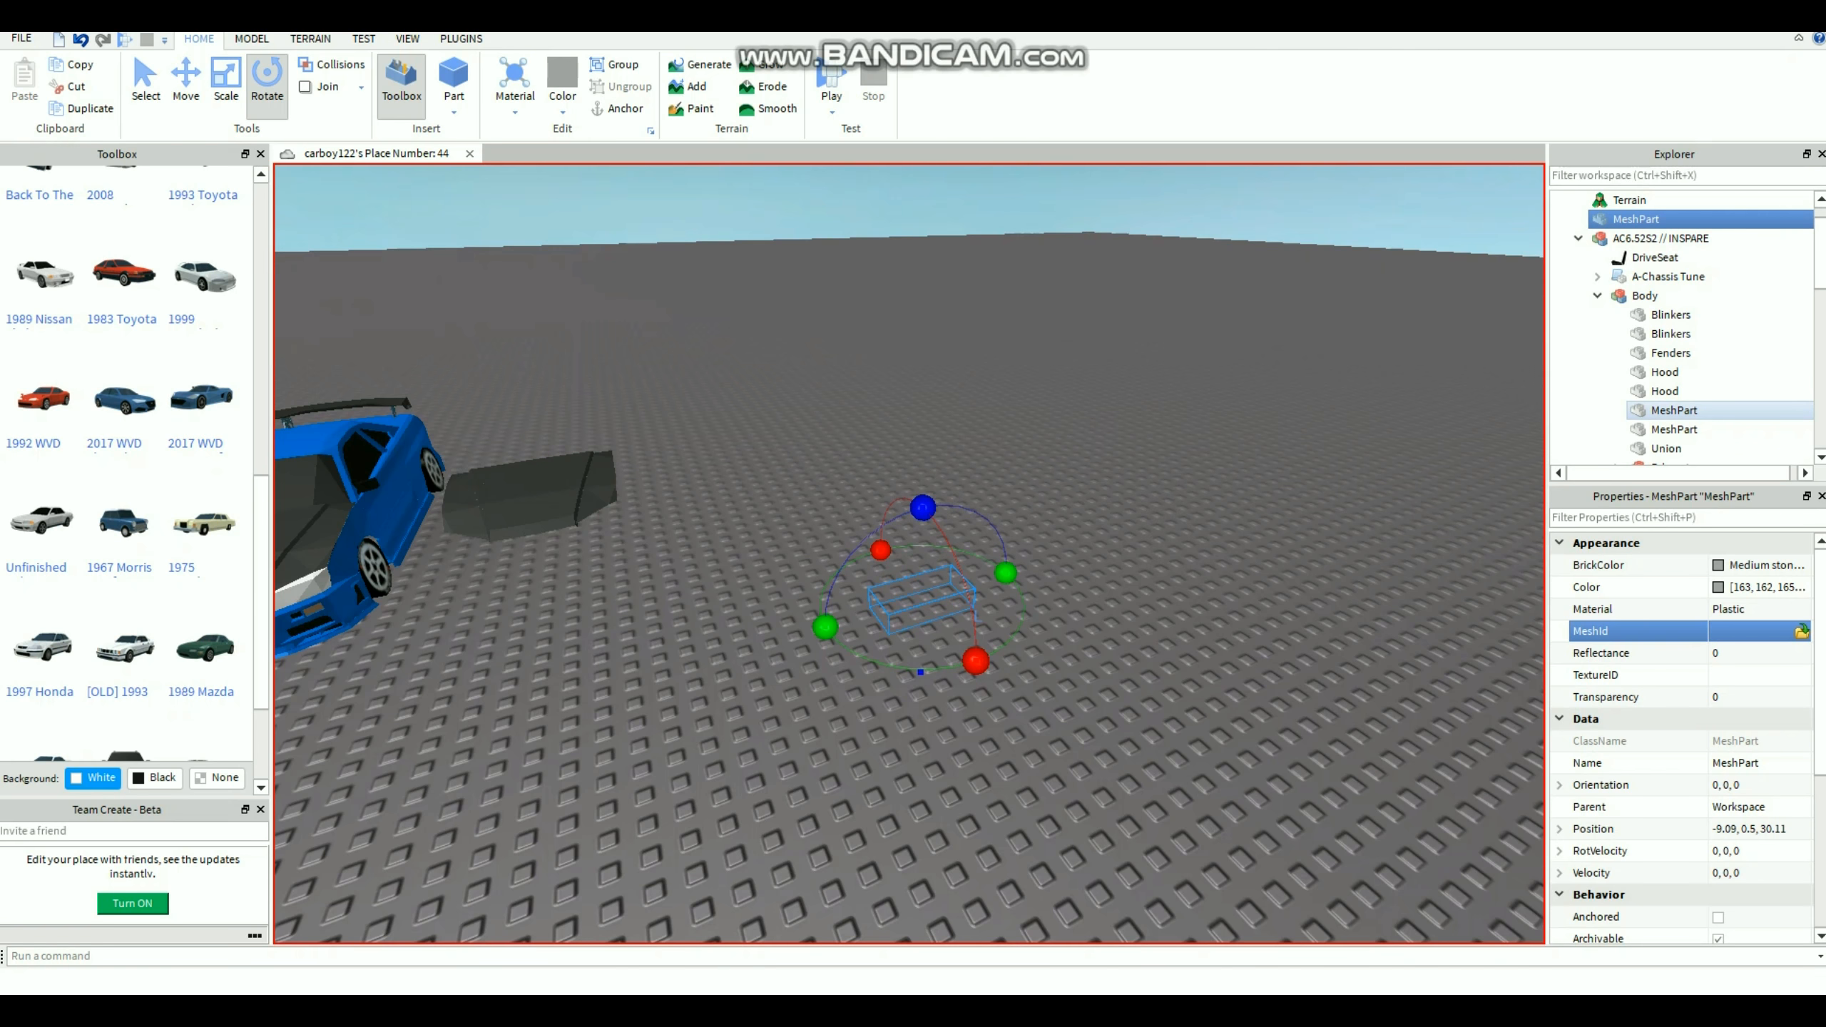
click(1801, 632)
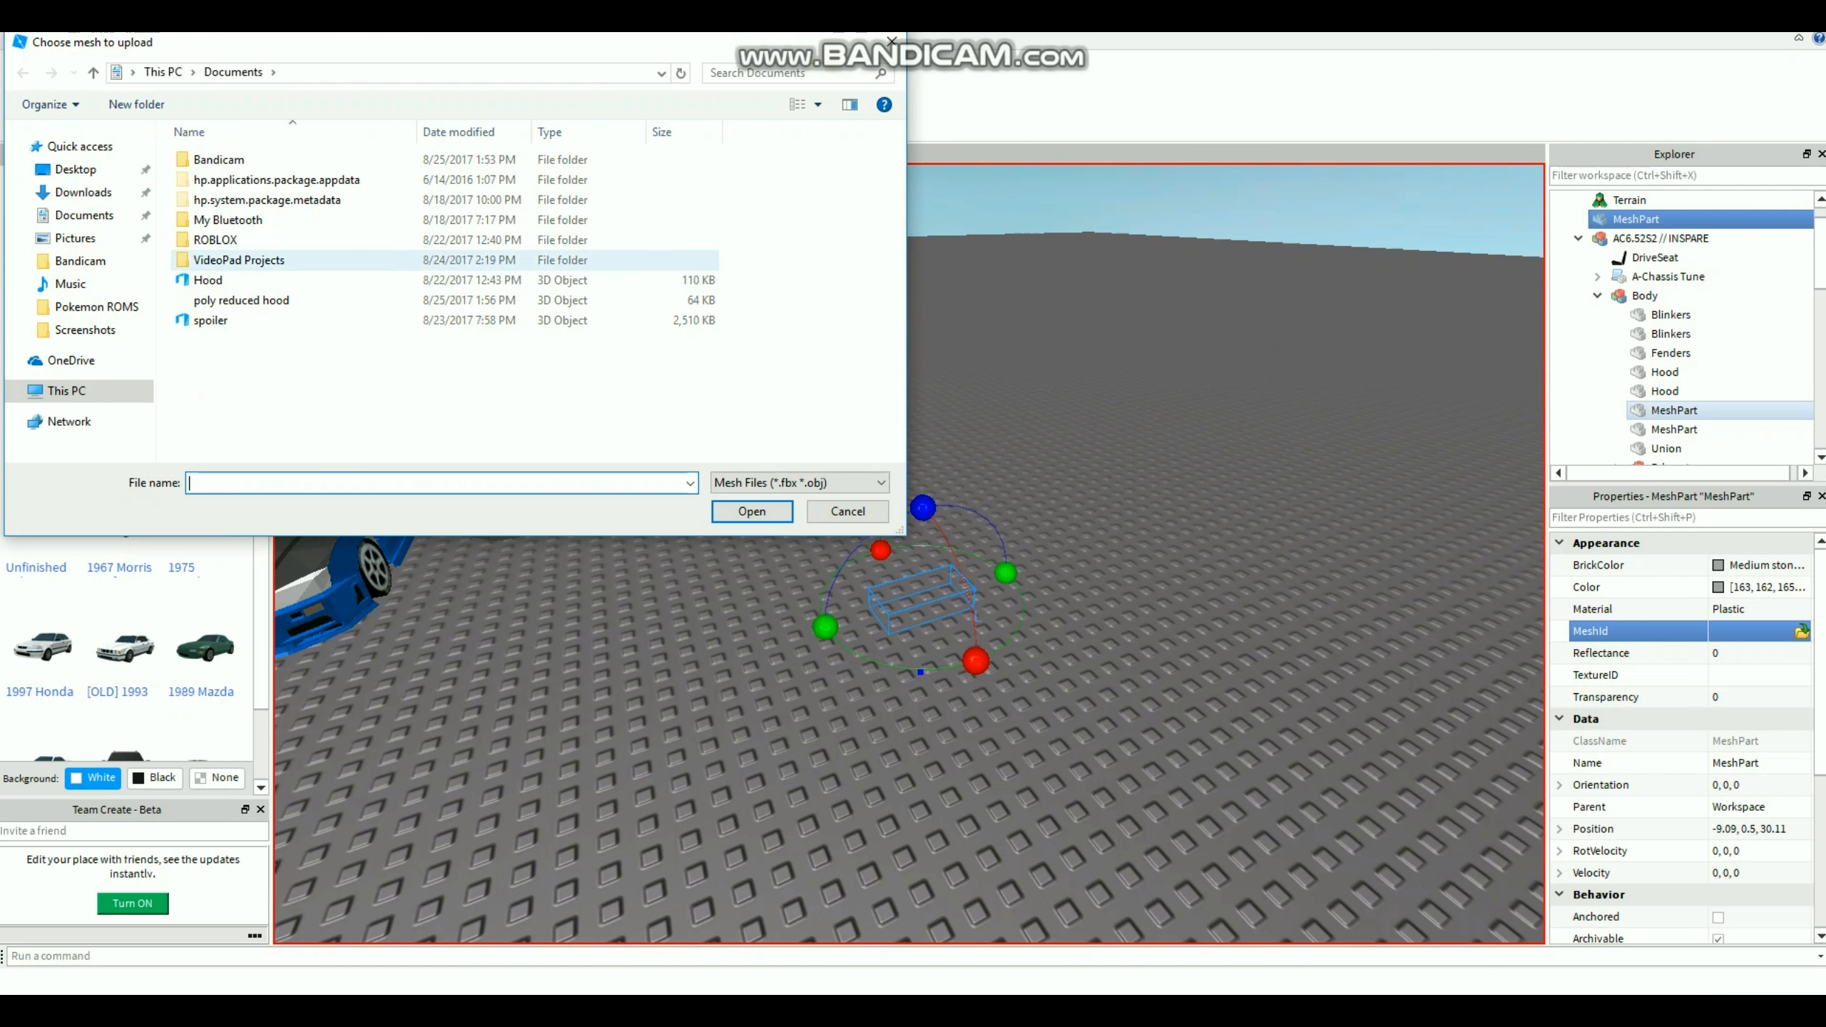
double_click(241, 301)
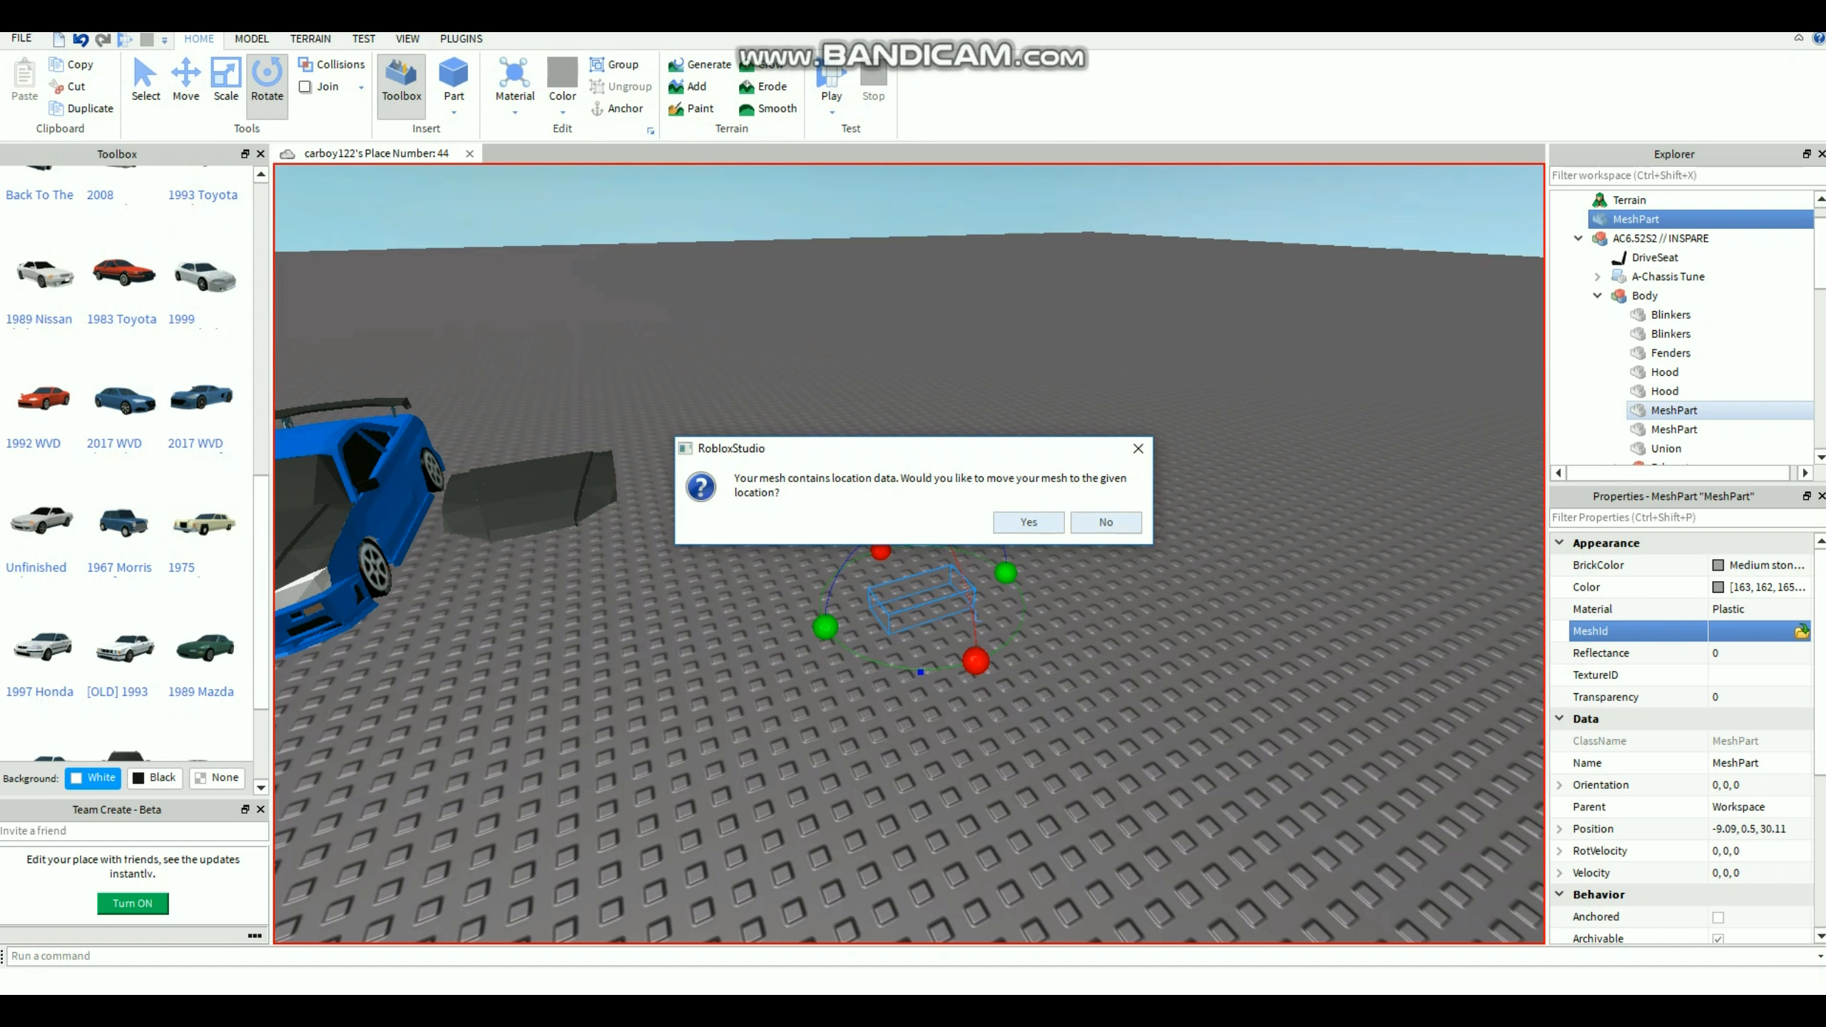
click(1029, 522)
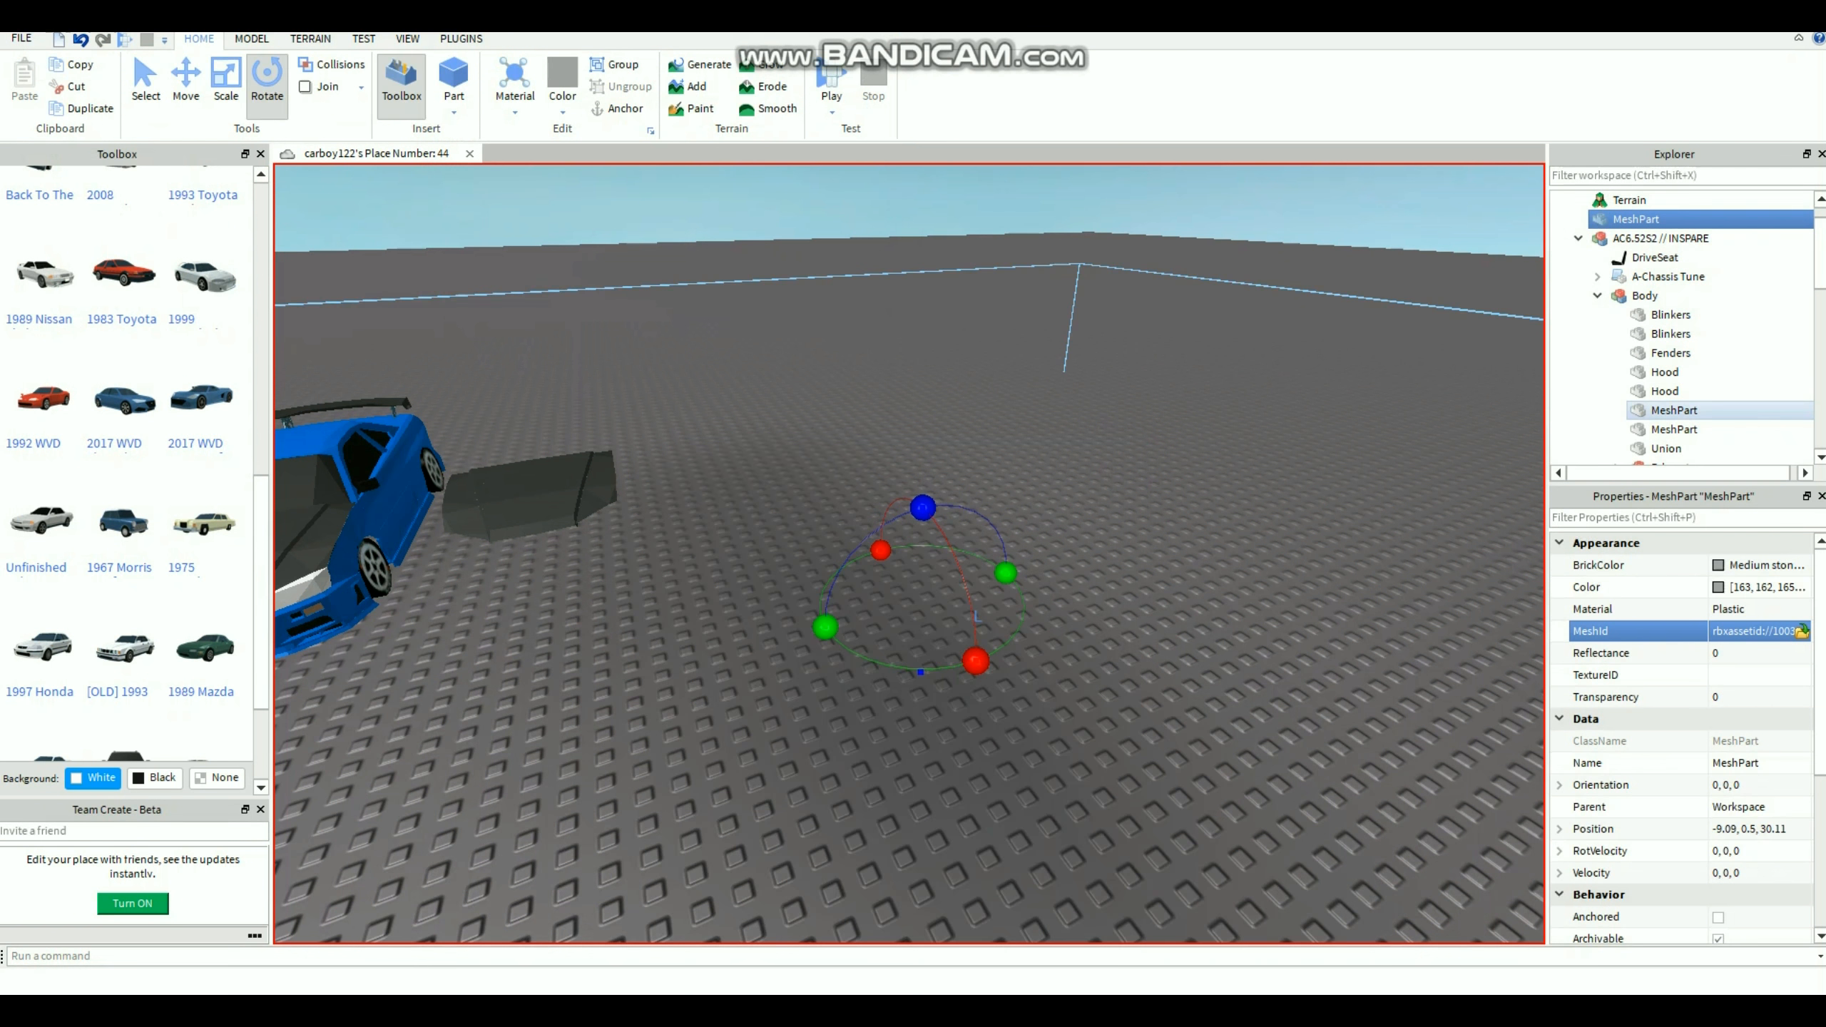
key(f)
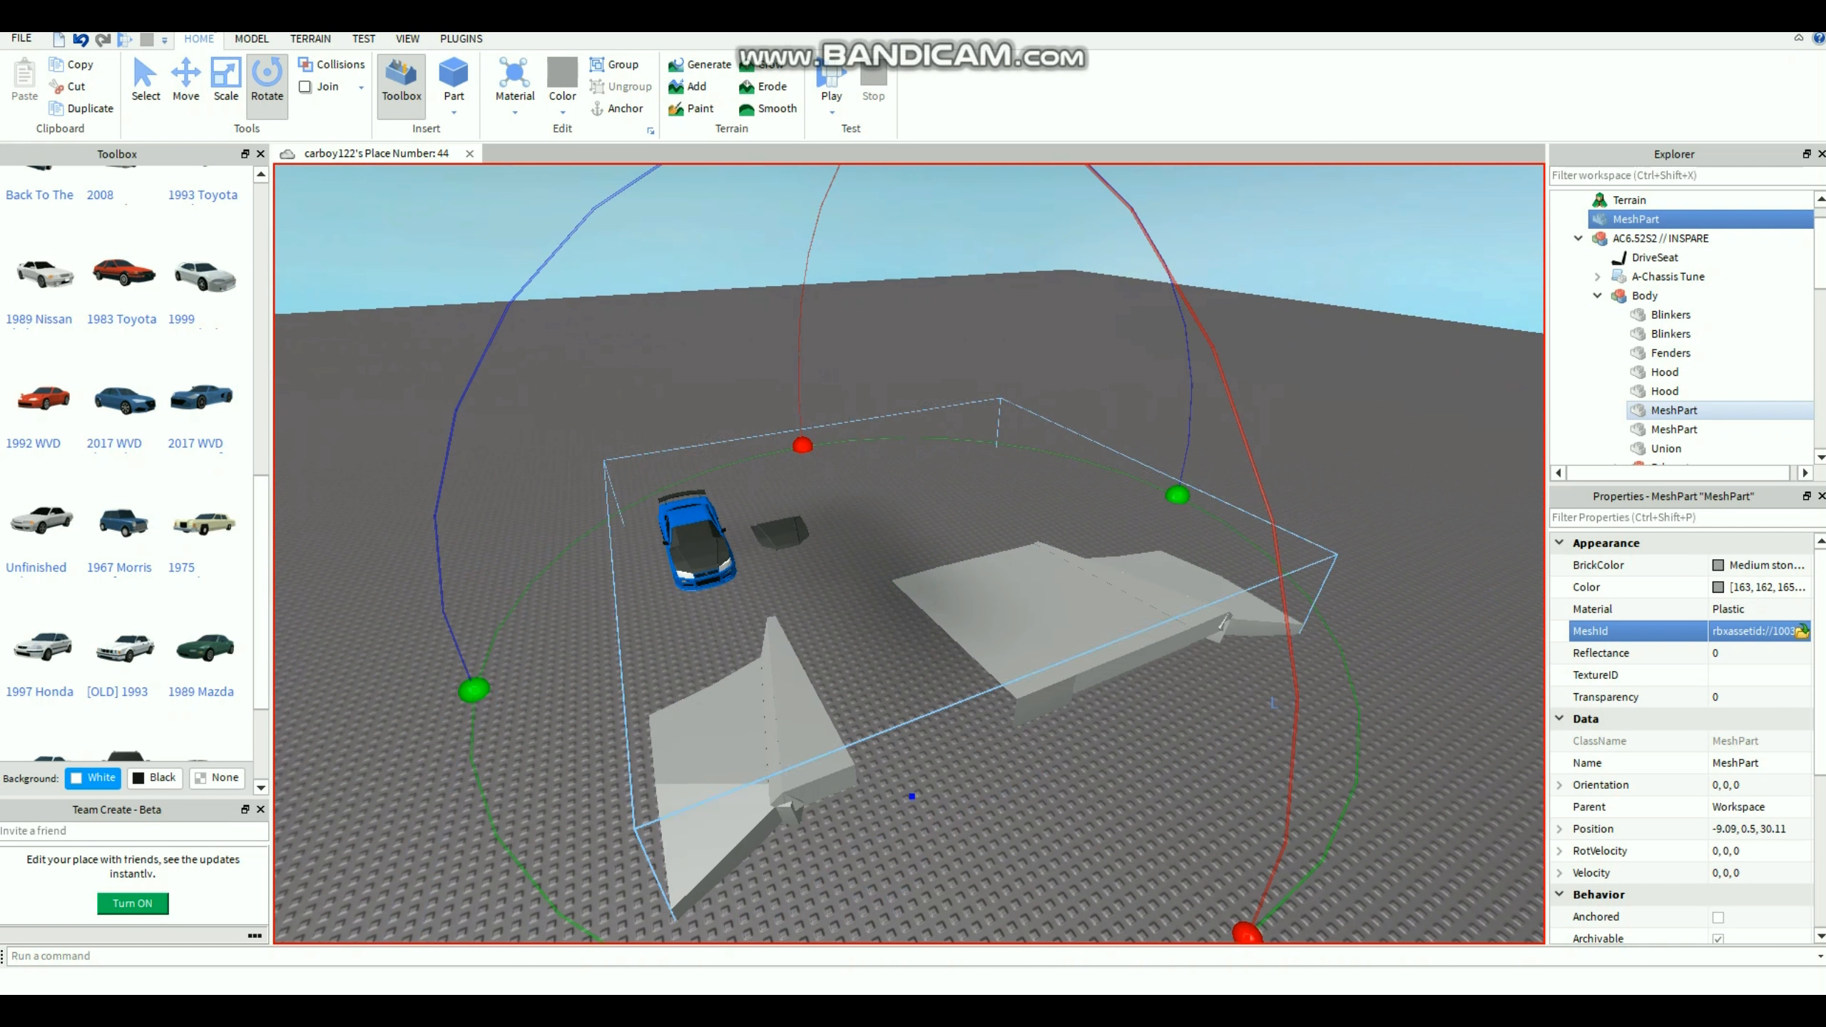
Raise the imported hood mesh straight up to a Y position of about 25.5.
key(ctrl+2)
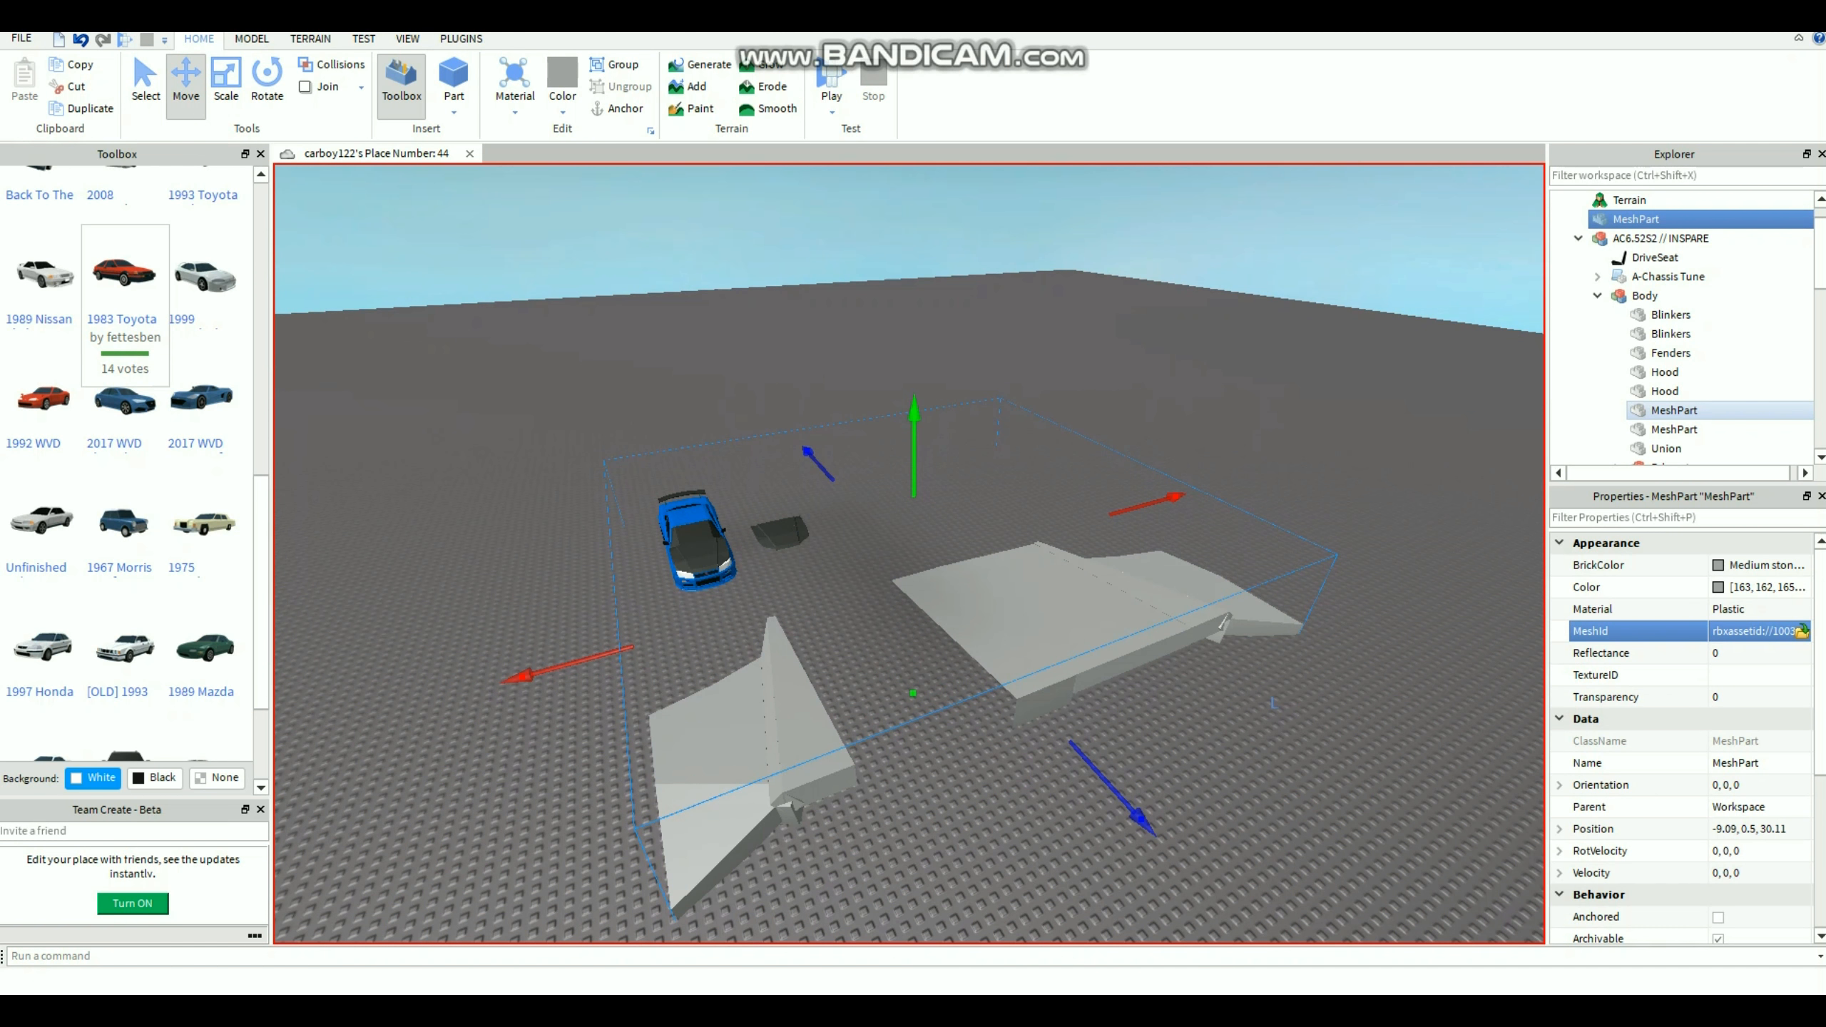
drag(914, 412, 914, 160)
key(w)
right_drag(914, 554, 1061, 514)
key(s)
key(a)
key(w)
Undo the upward move and the mesh import of the hood MeshPart, and clear the selection.
click(80, 39)
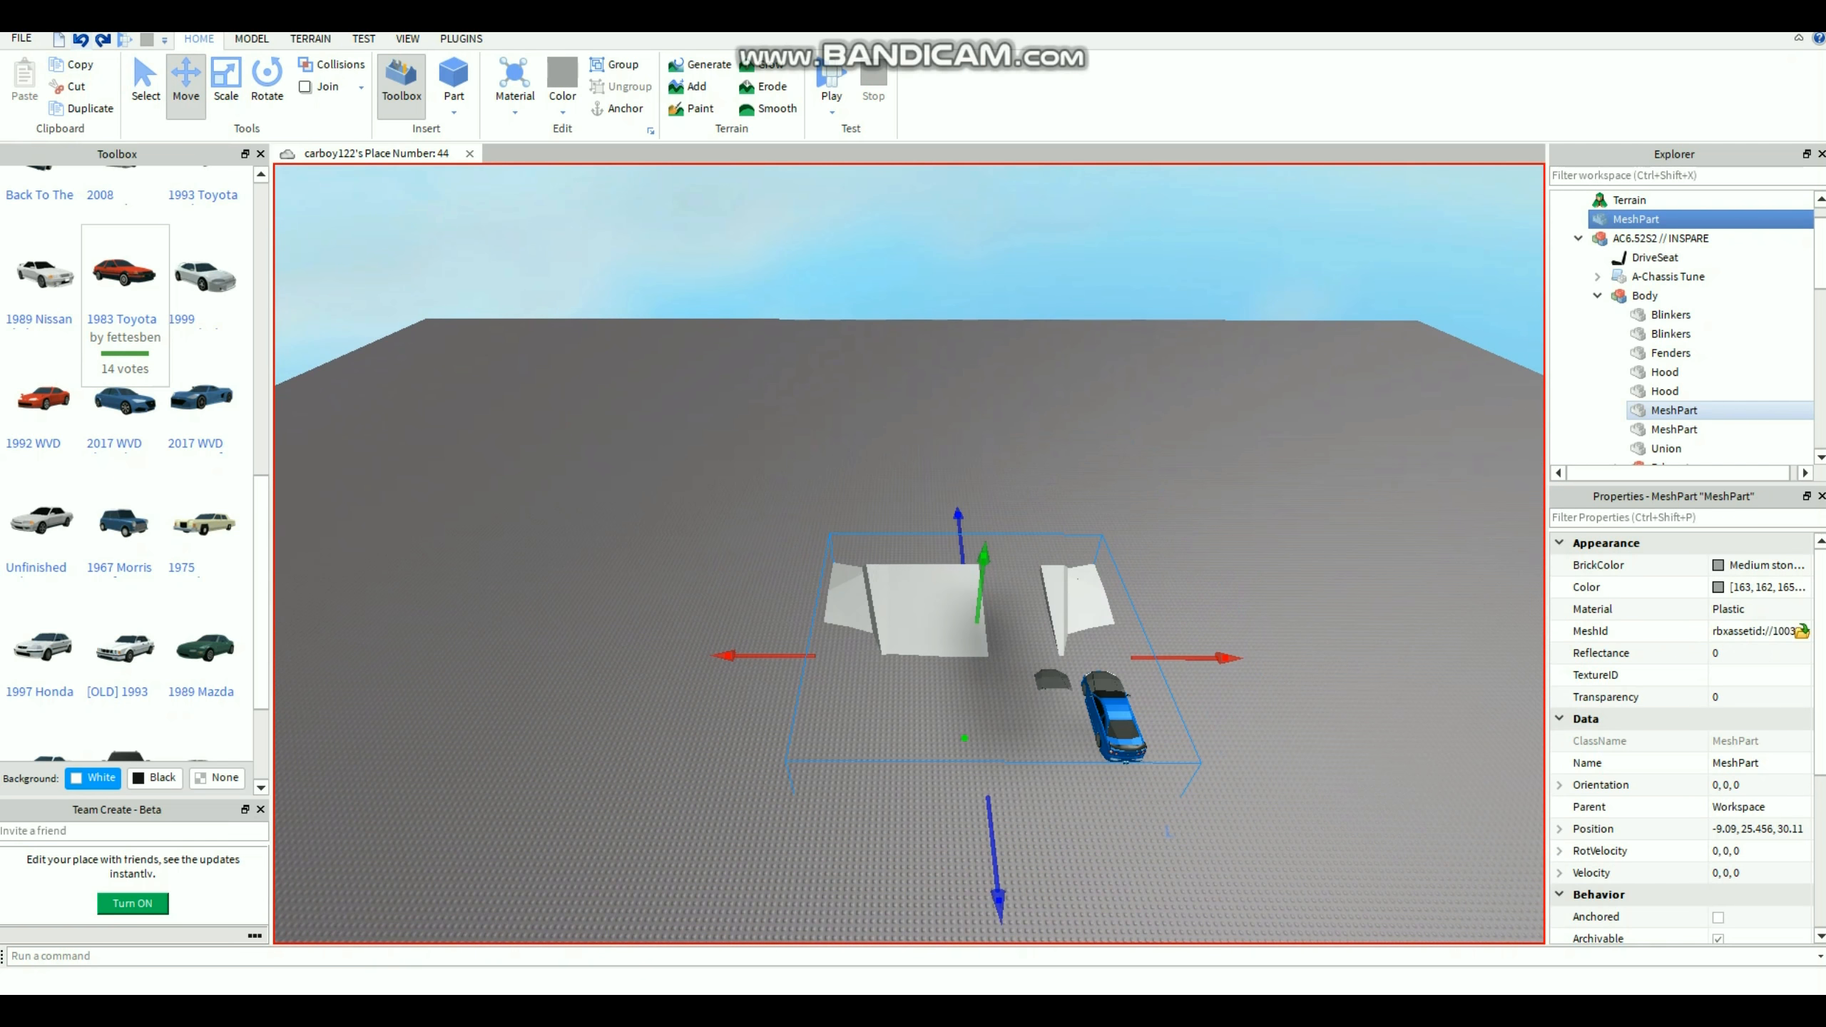
click(81, 39)
key(w)
key(w)
click(1199, 865)
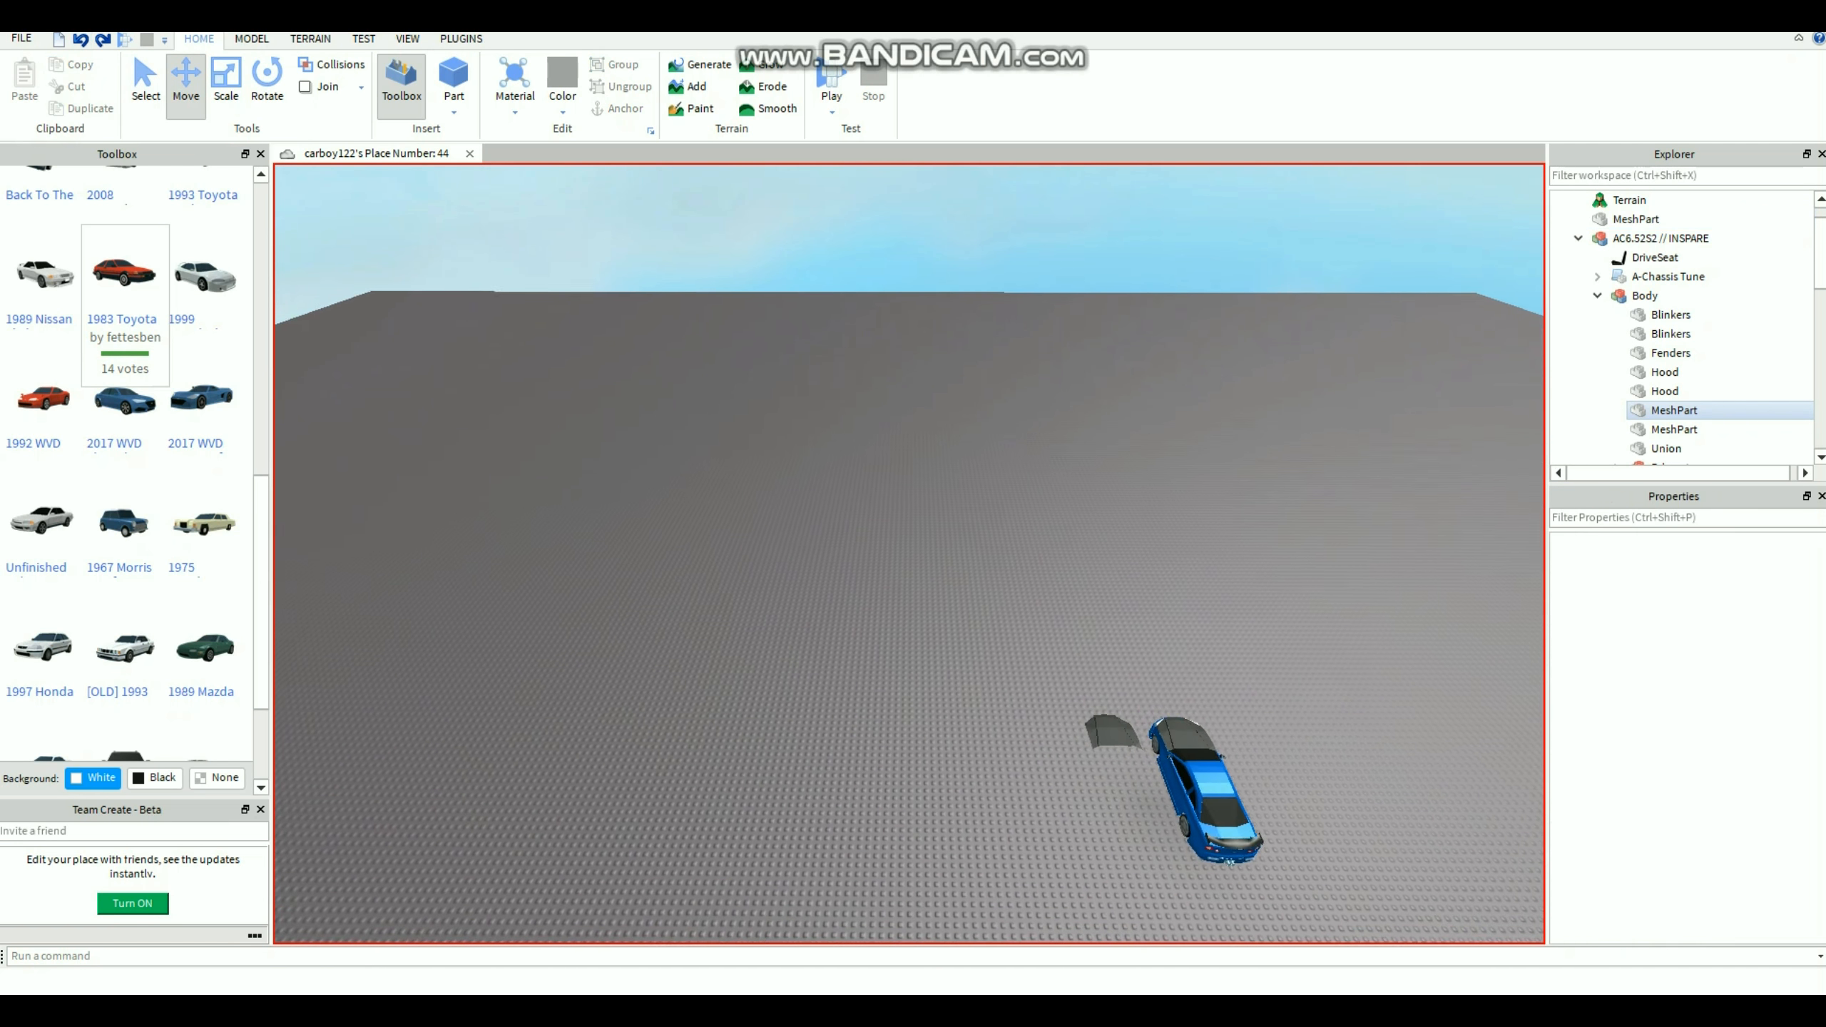
Select only the spare hood beside the blue car and move it away from the car to about X -13.8.
key(d)
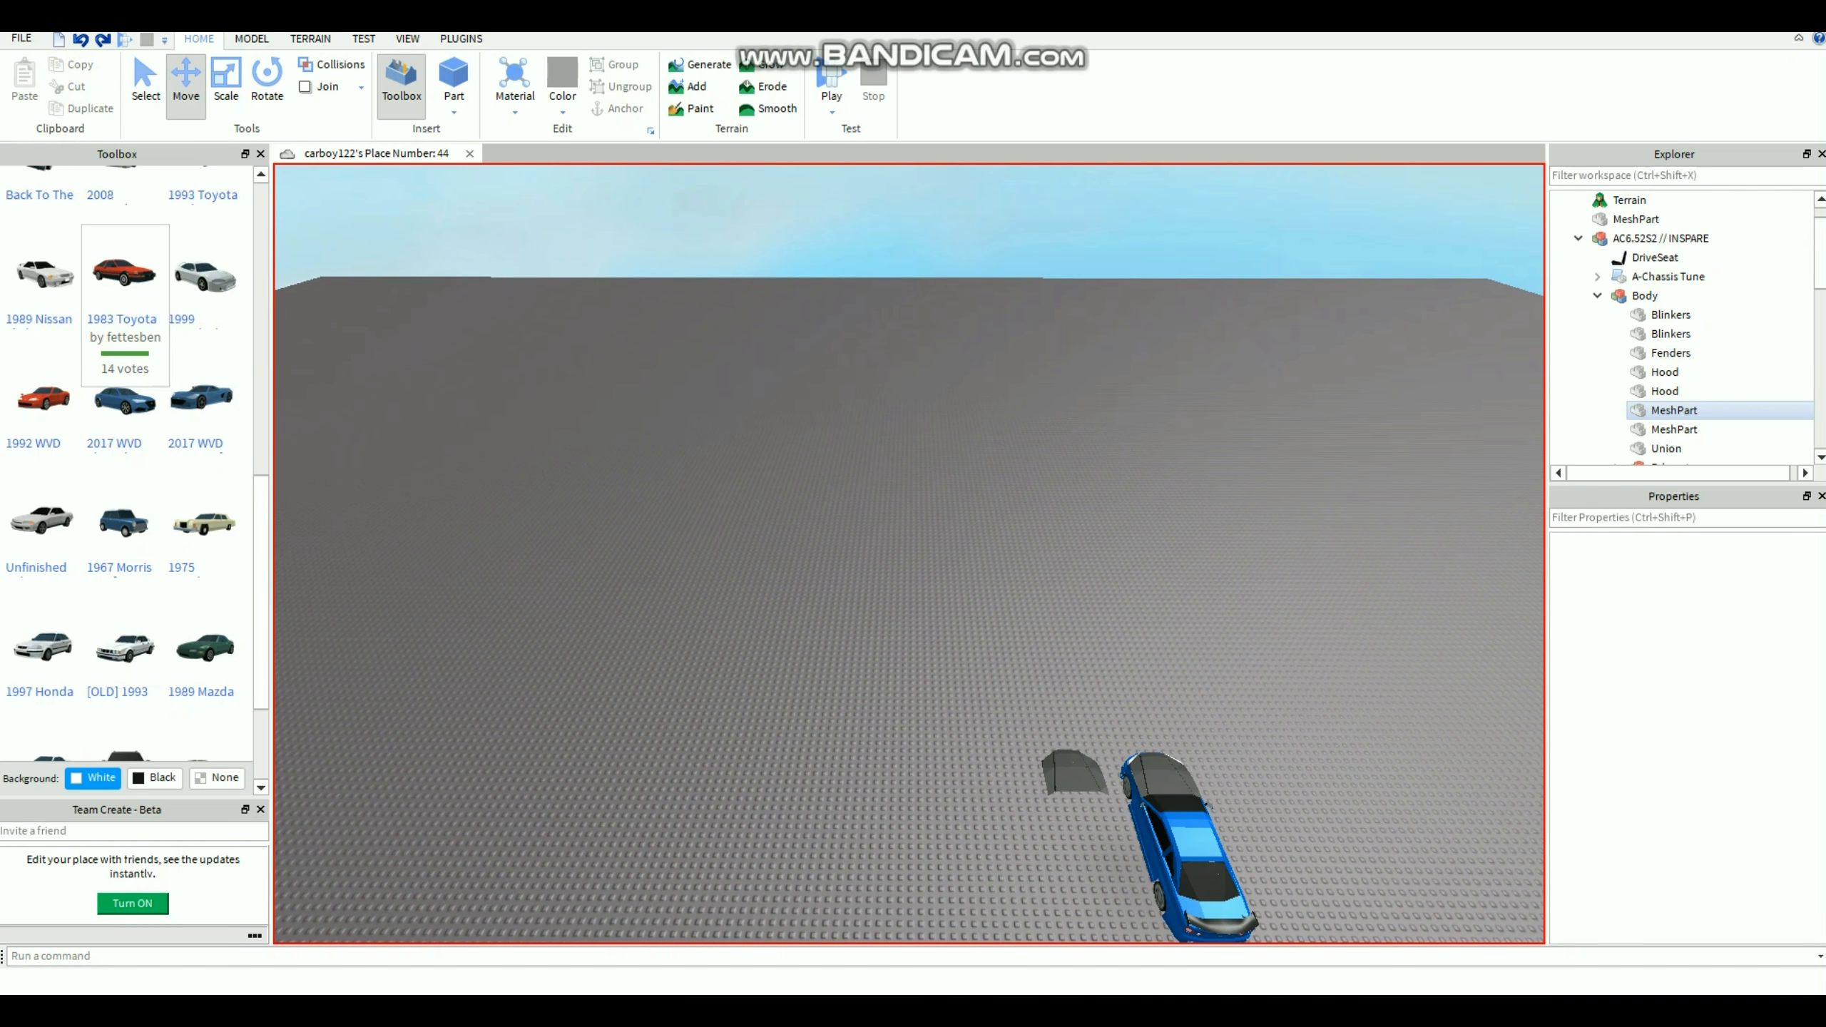
right_drag(791, 612, 1049, 593)
key(w)
key(d)
key(w)
key(a)
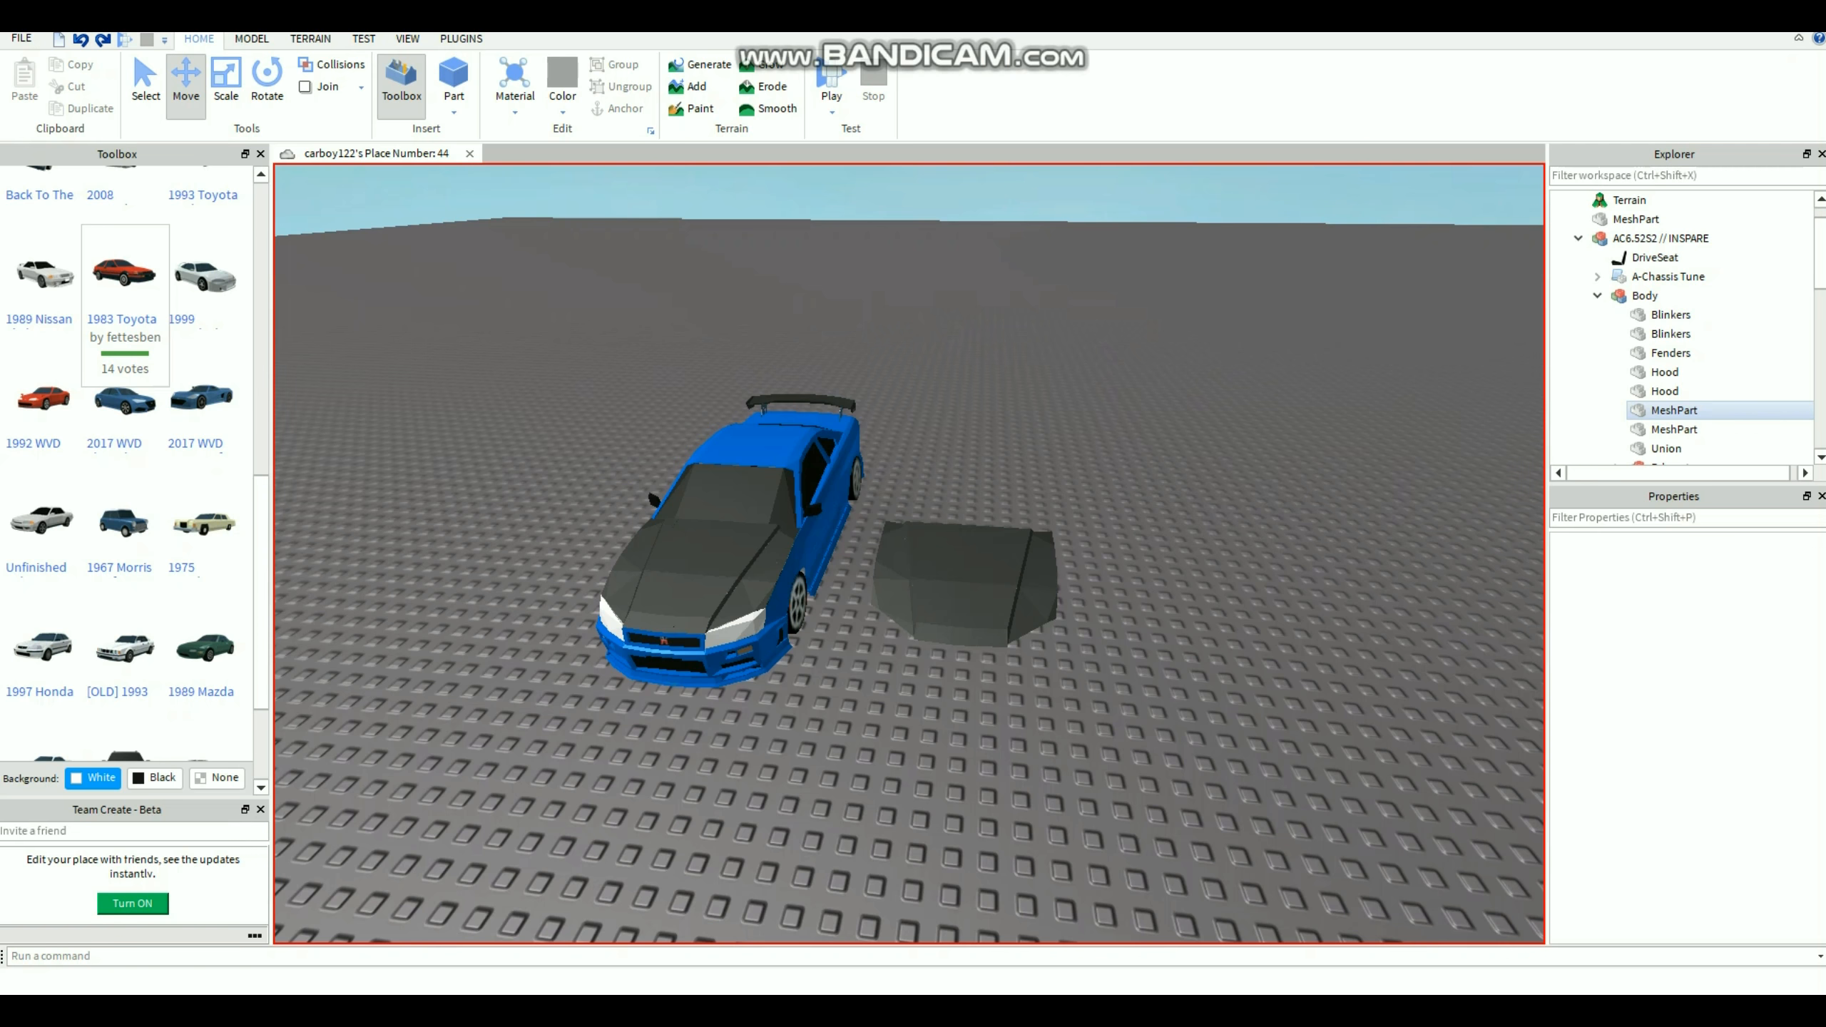
click(960, 583)
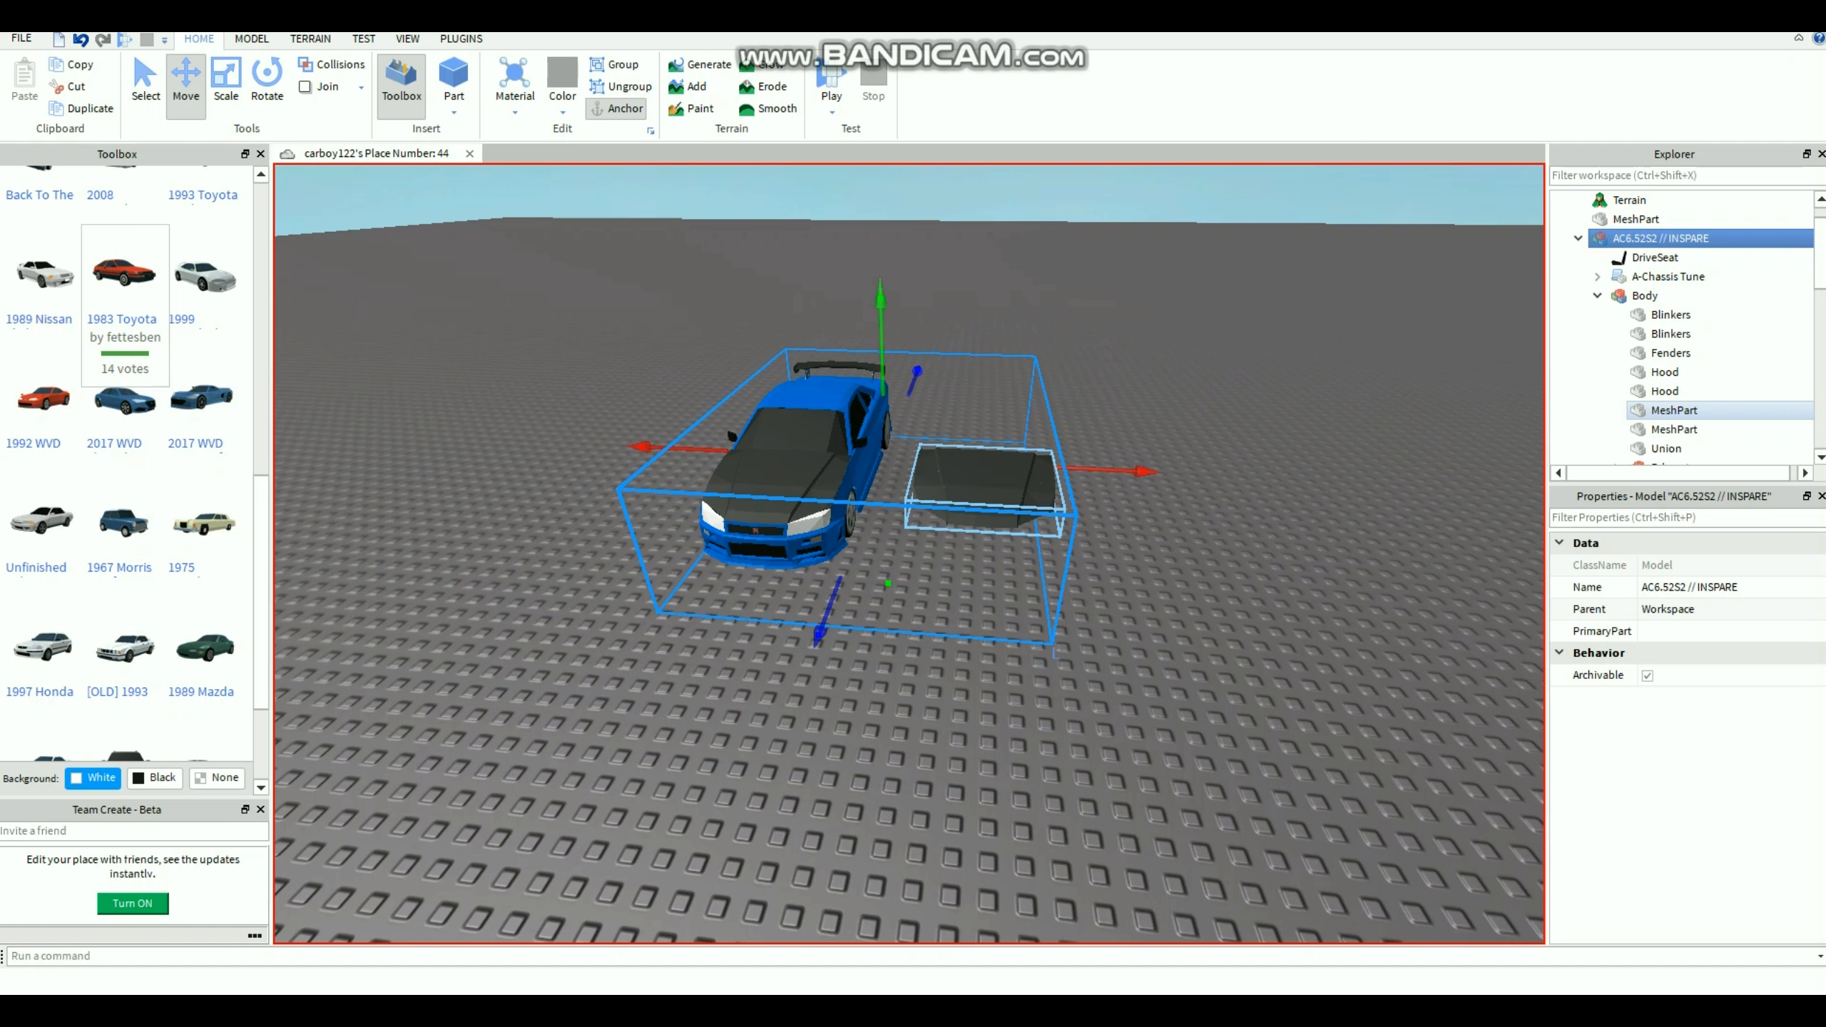
alt+click(985, 488)
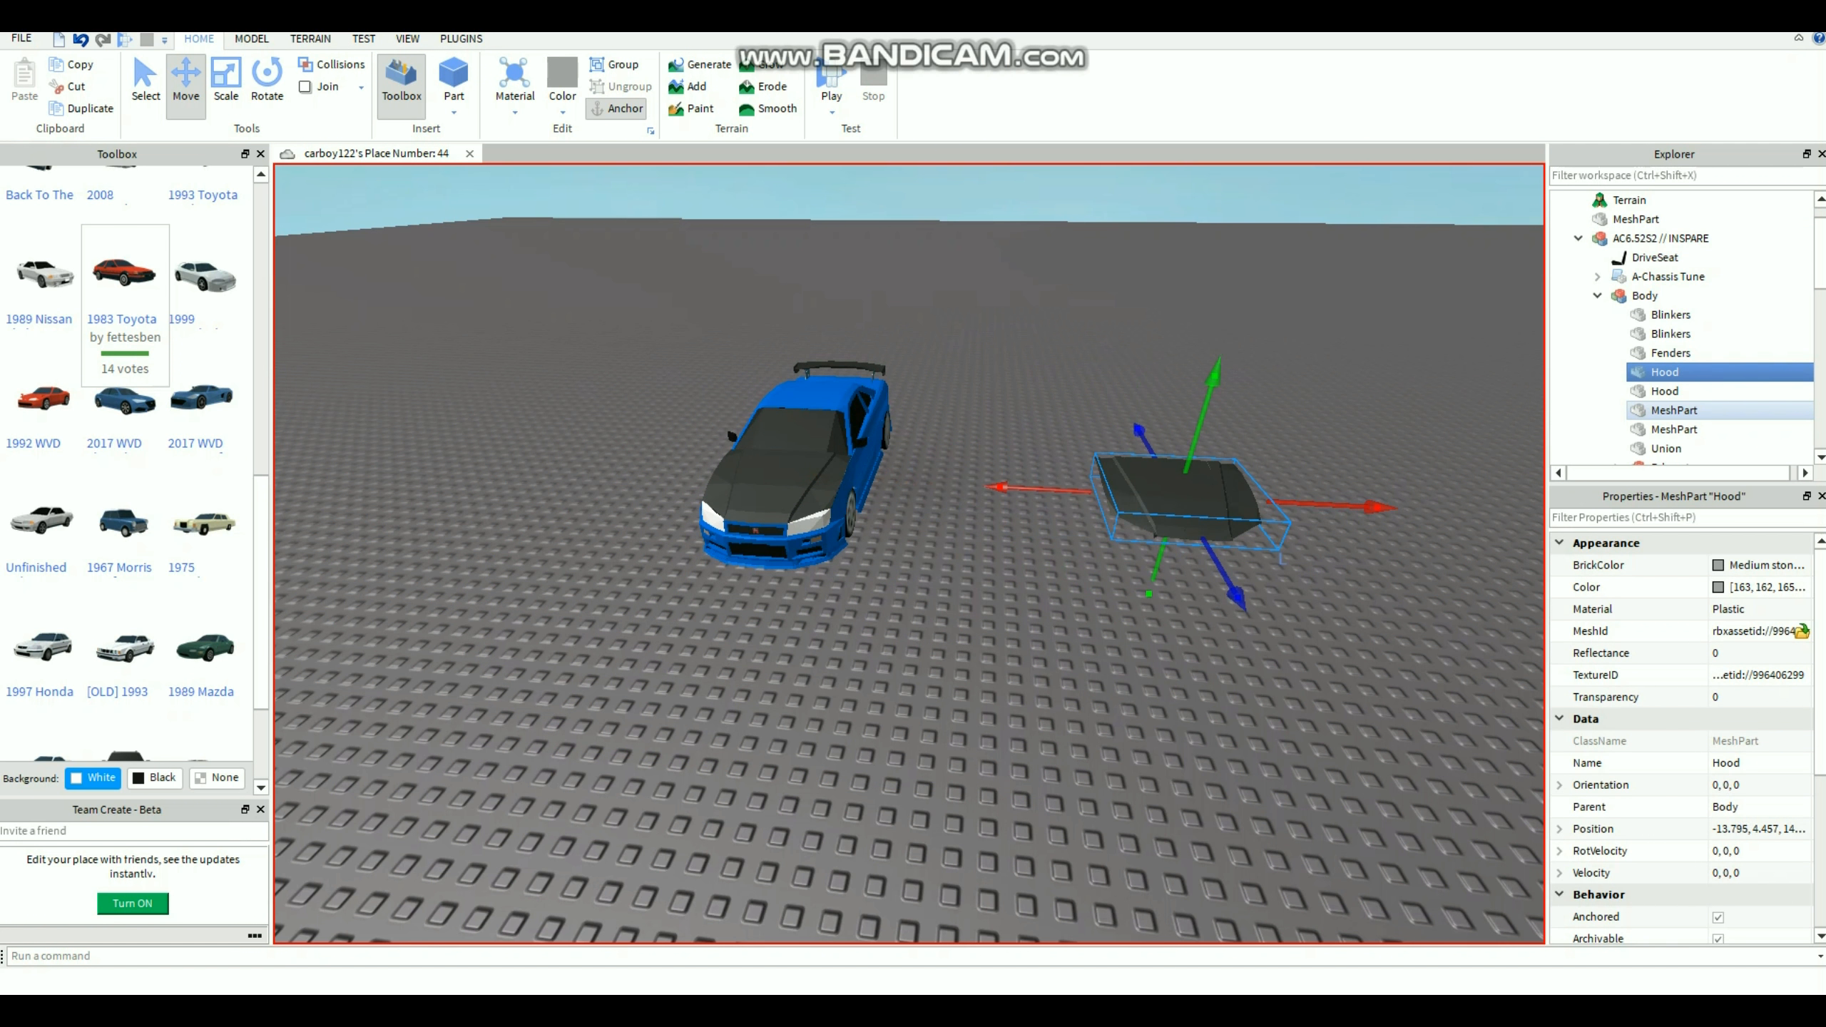
right_click(1665, 371)
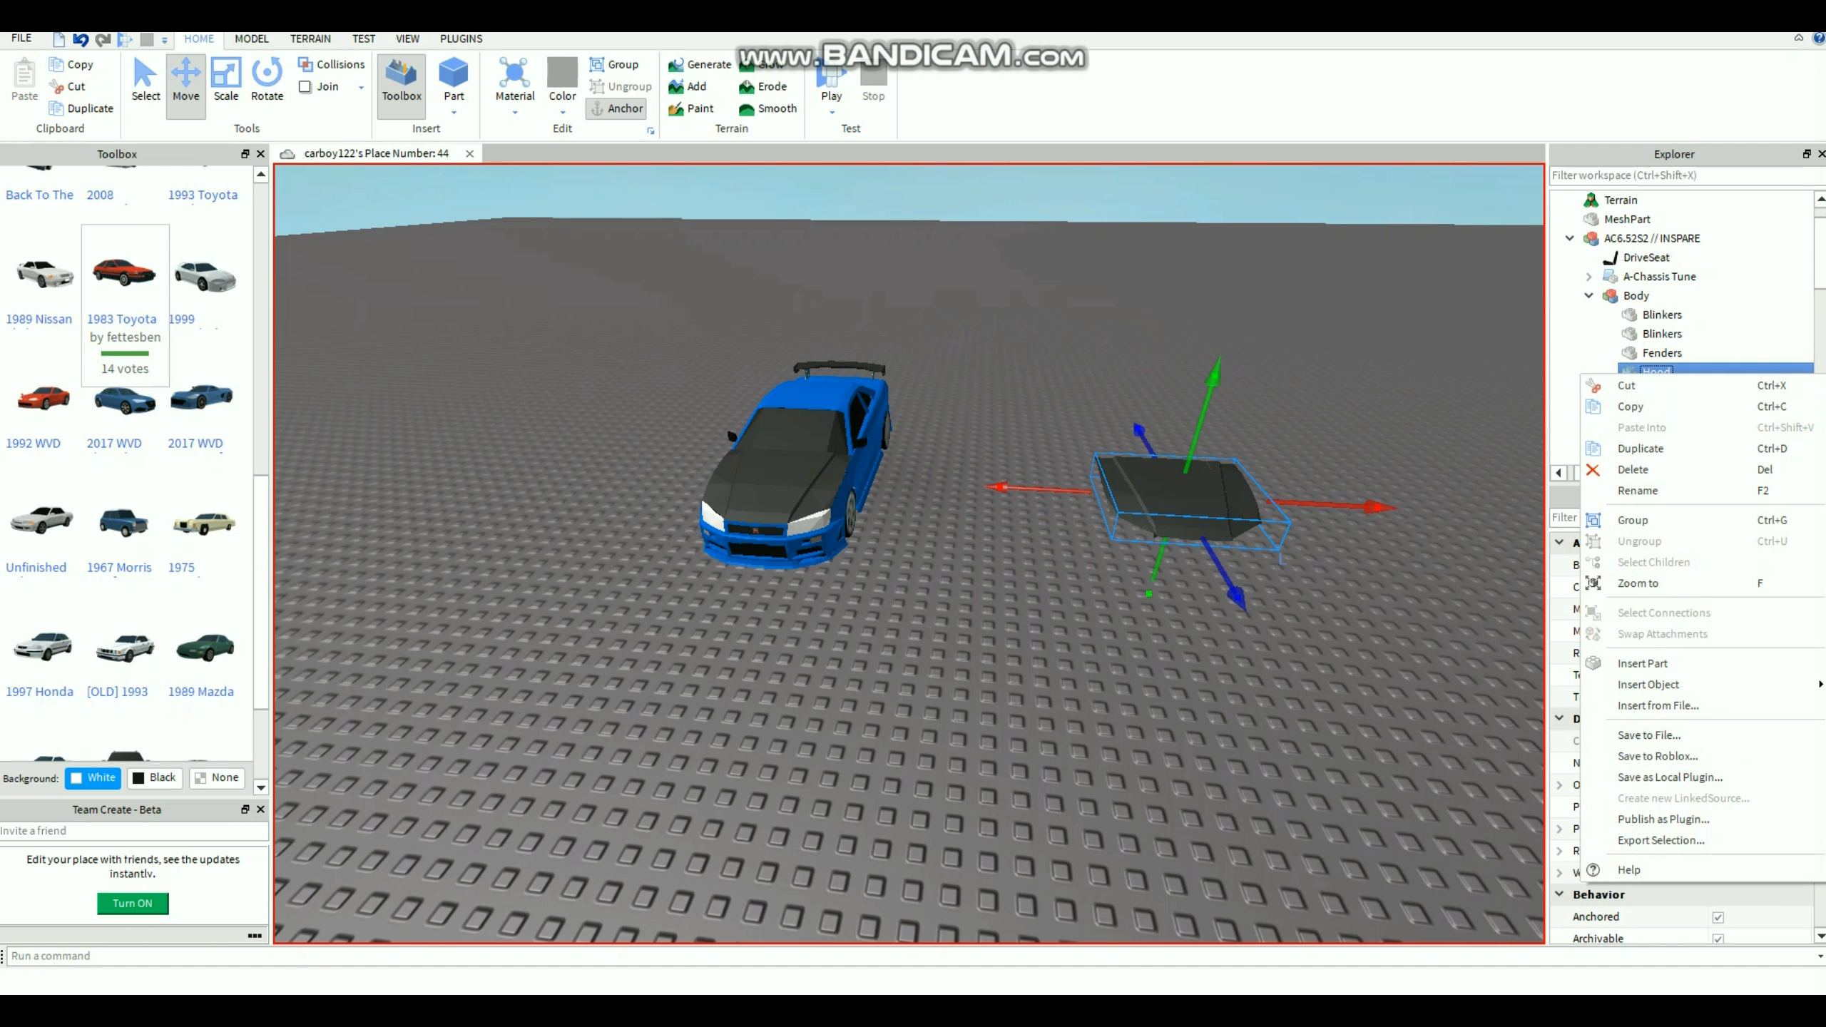
alt+click(888, 431)
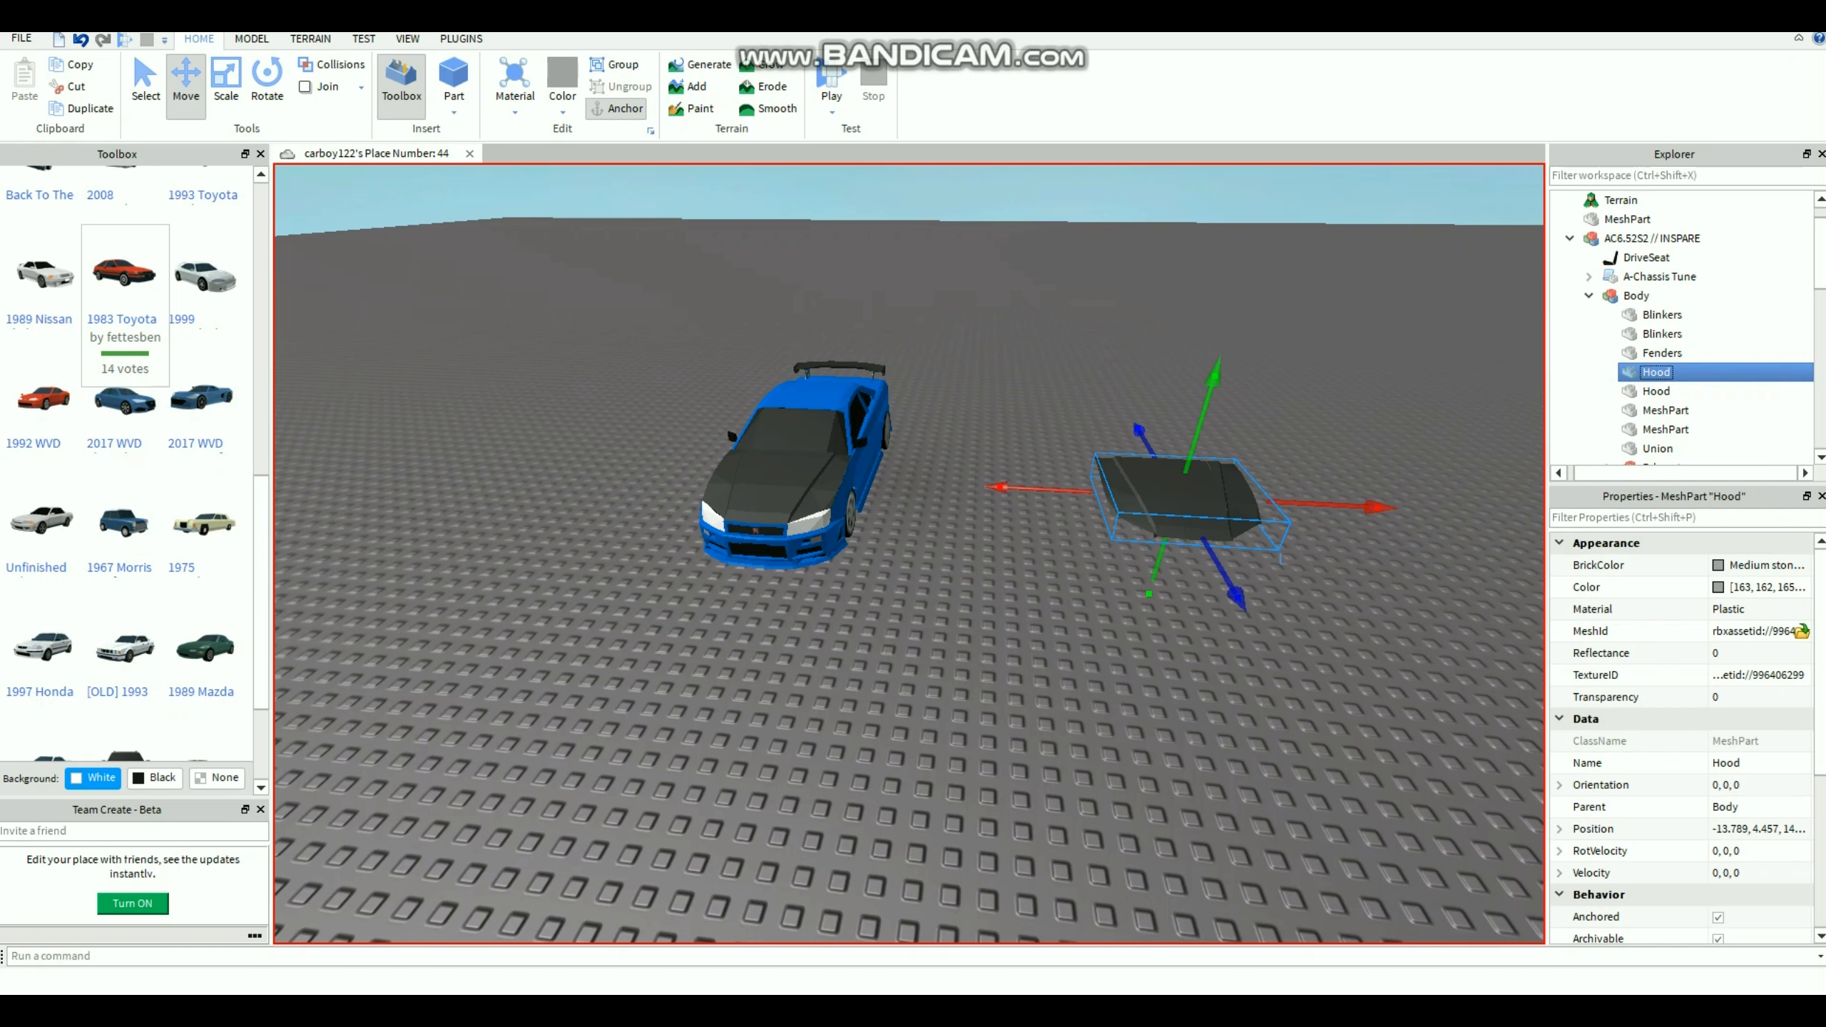
Scale the spare hood up until it is many times larger than the car.
key(w)
key(d)
alt+click(1124, 486)
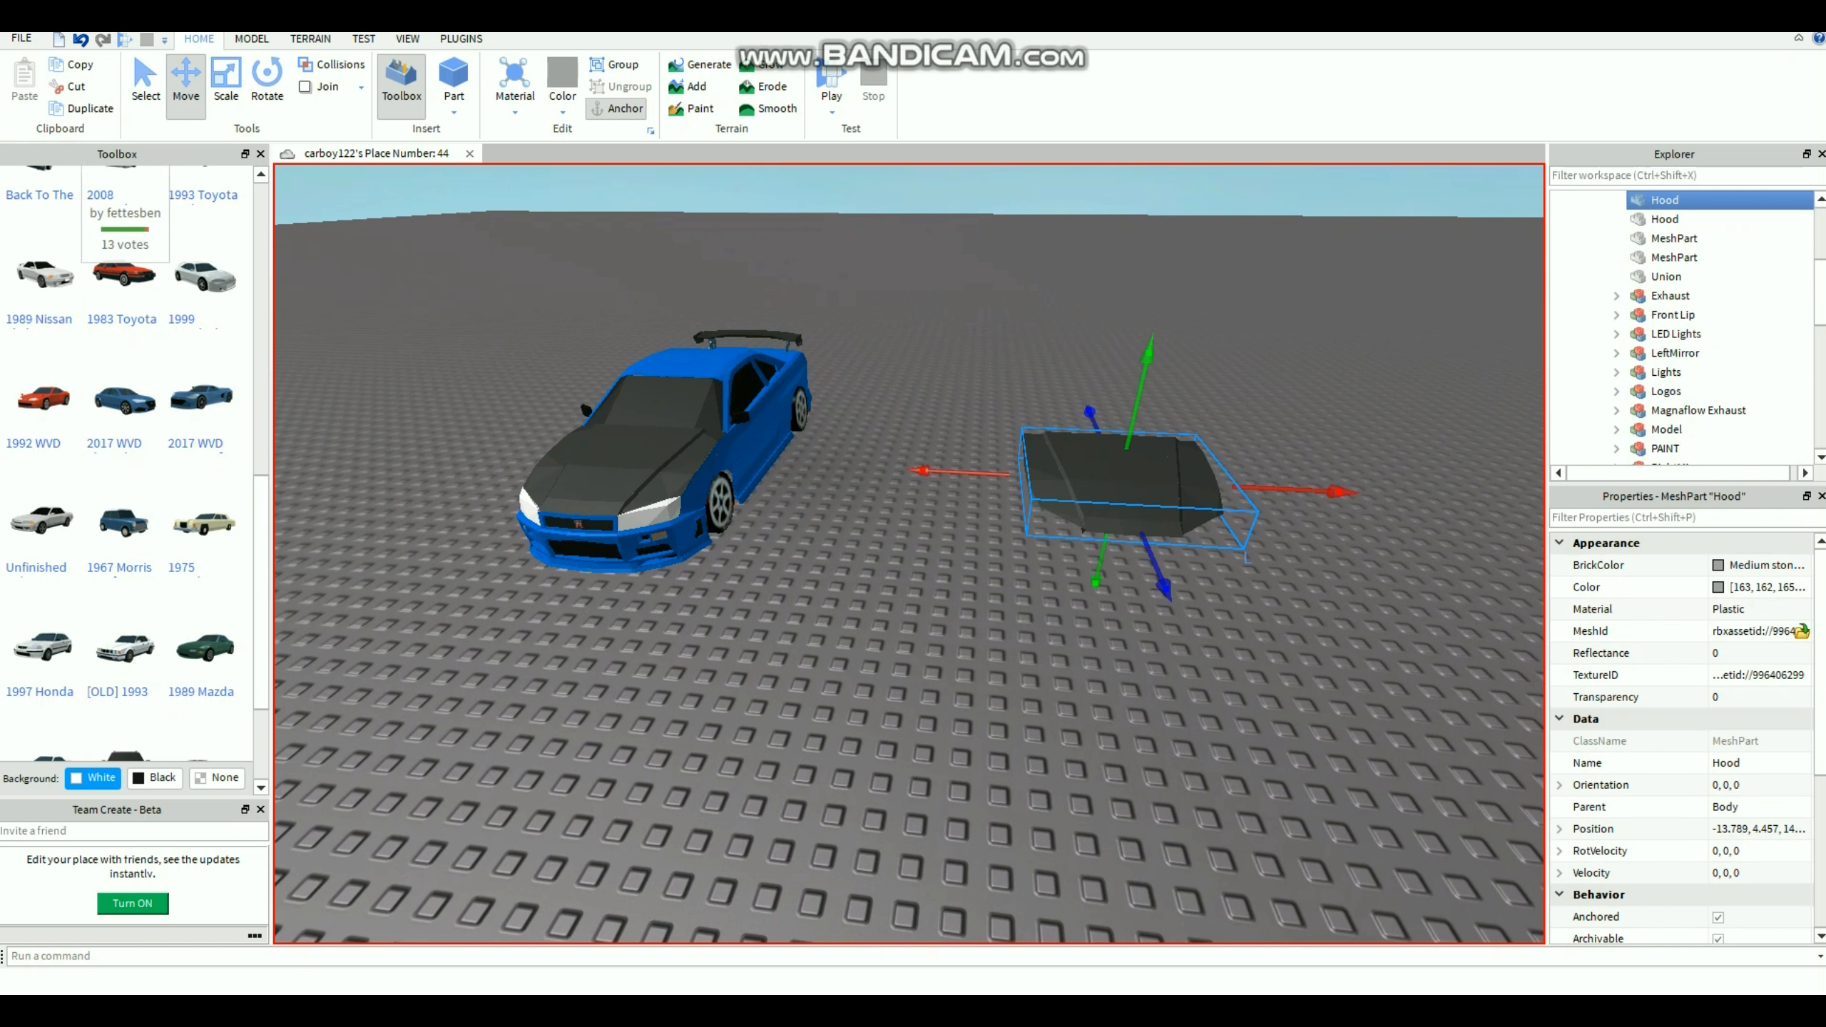
key(ctrl+3)
key(s)
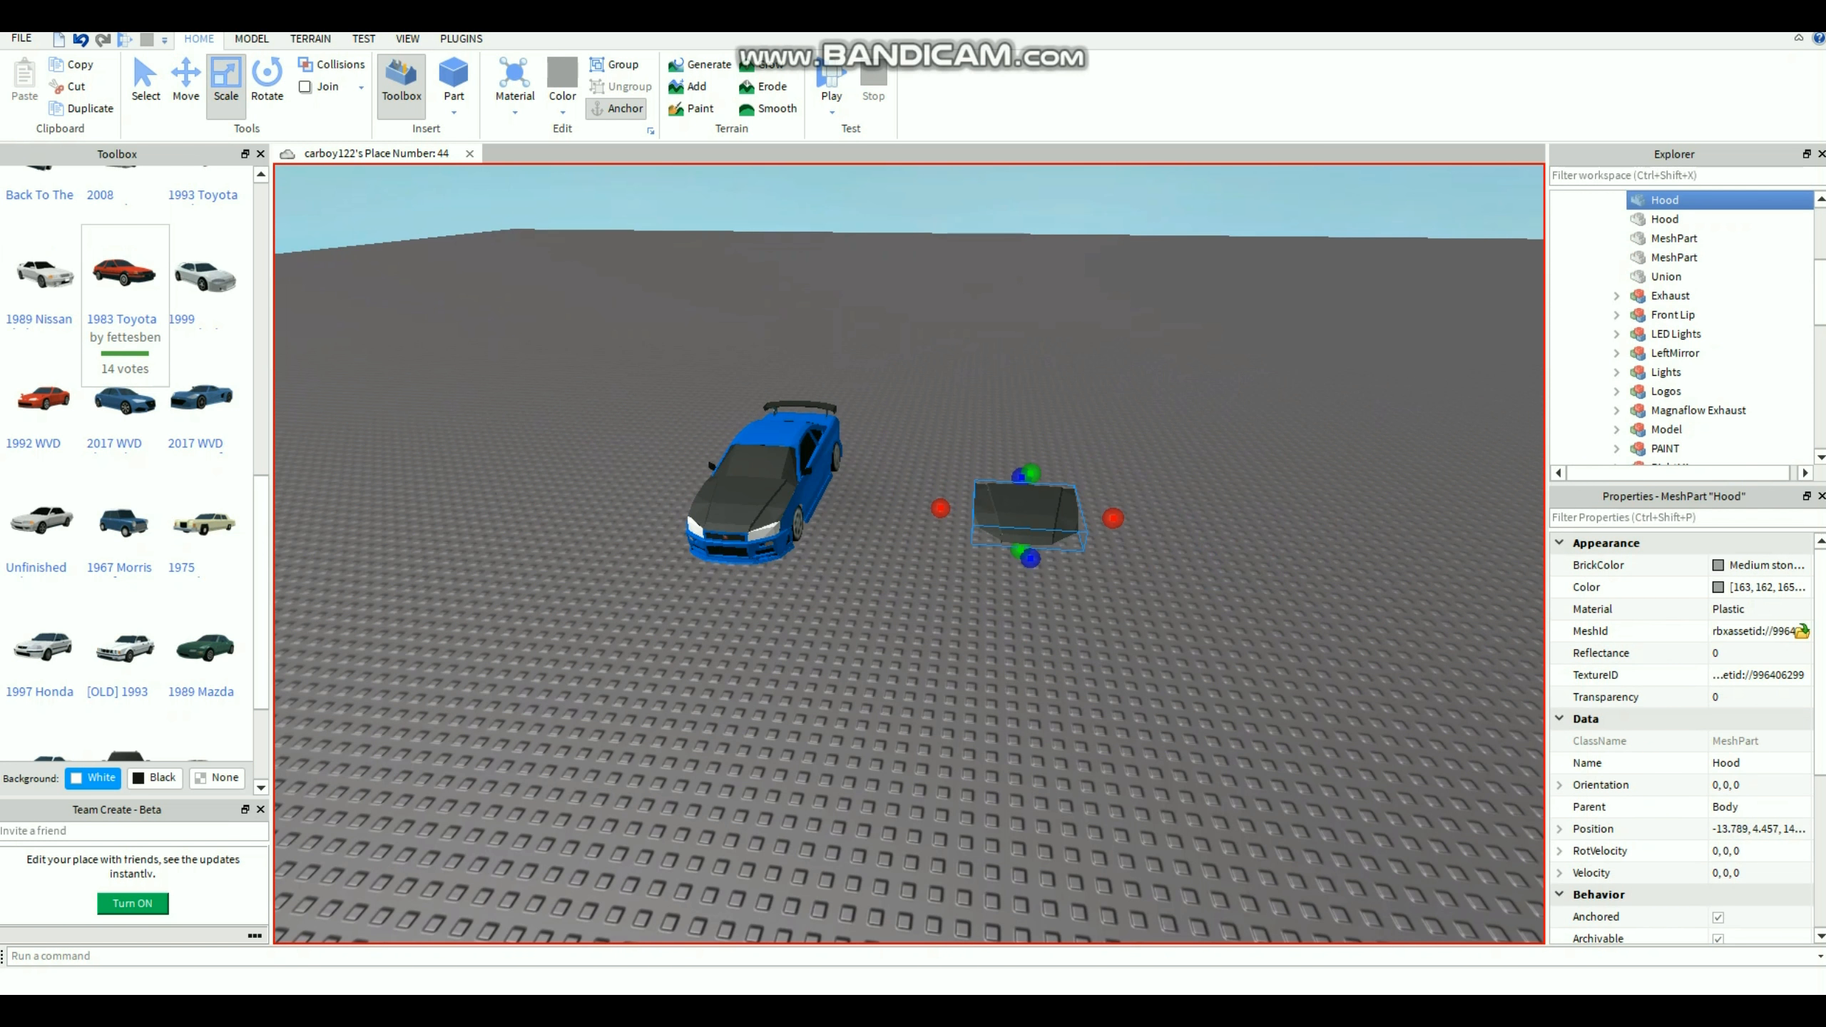
drag(943, 422, 107, 388)
key(s)
right_drag(791, 503, 884, 547)
key(s)
drag(1023, 521, 804, 536)
drag(1043, 498, 1071, 405)
Delete the hood that is fitted on the blue car.
key(w)
right_drag(935, 539, 1079, 518)
key(a)
key(w)
key(w)
right_drag(1078, 633, 1072, 719)
click(1078, 719)
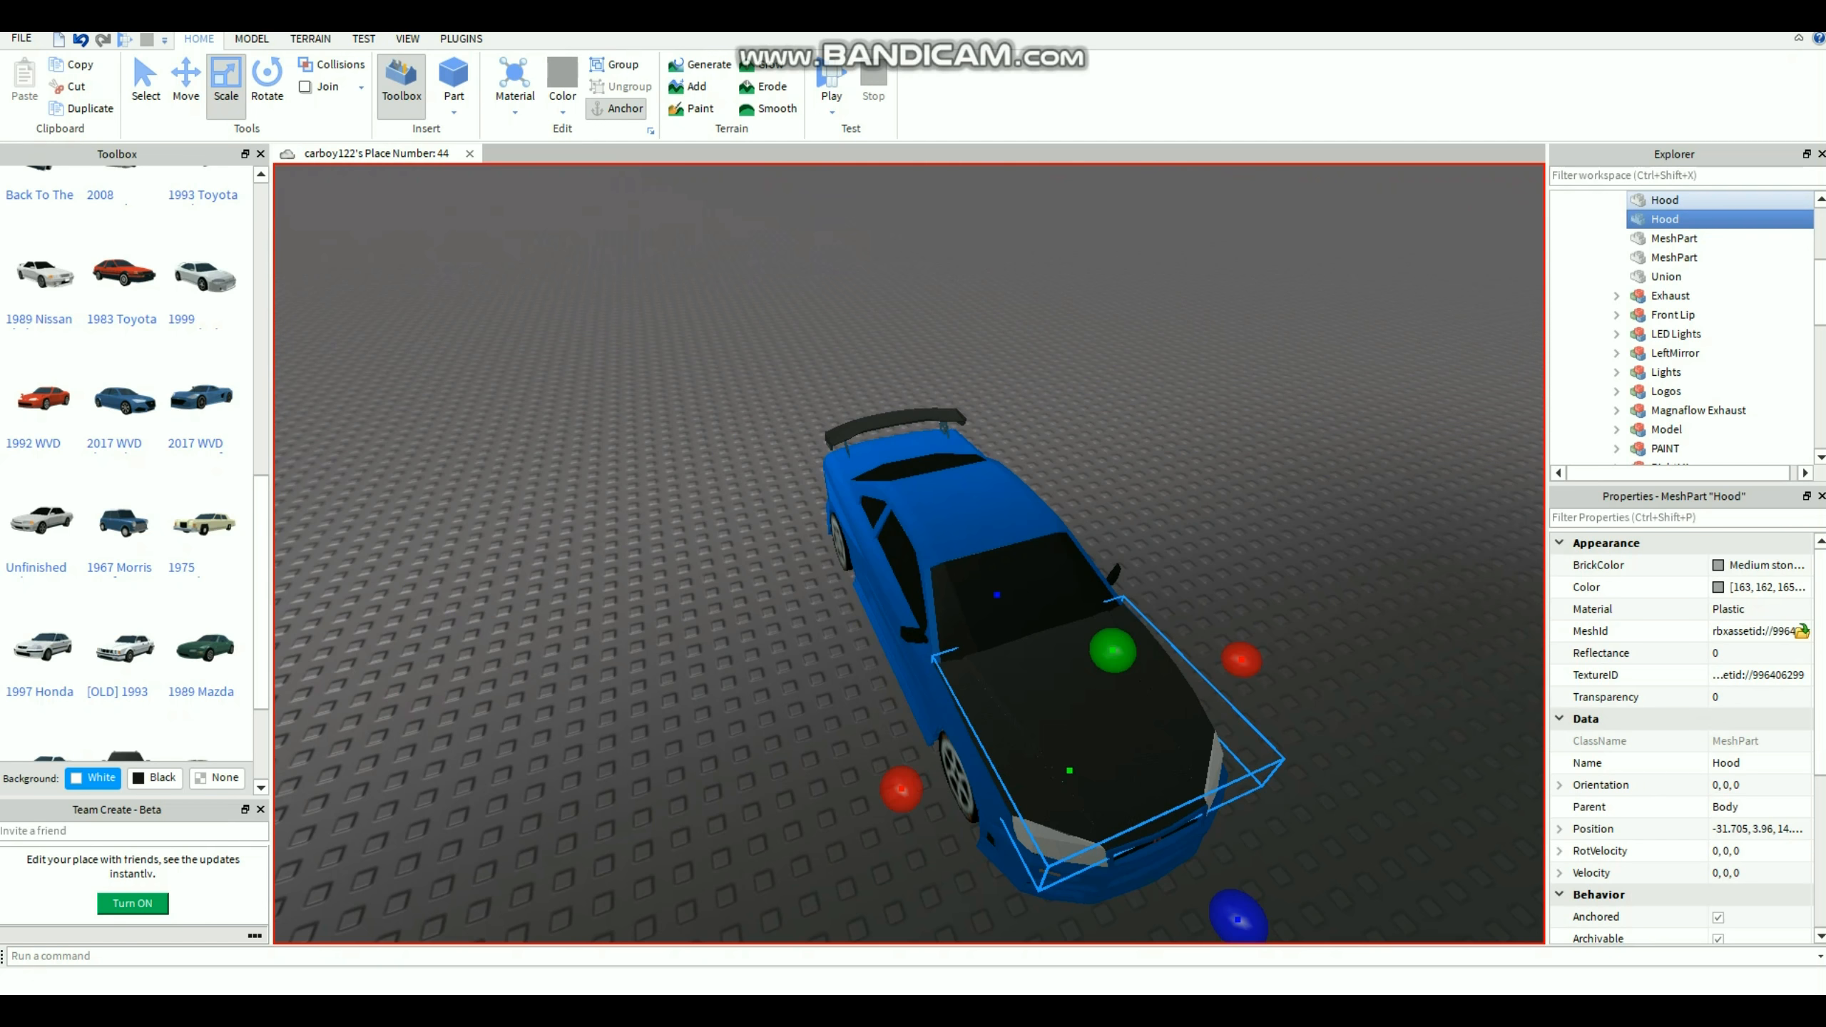
key(Delete)
Slide the car's blue body shell backward off the chassis and return it to Z 7.81.
right_drag(1064, 691, 1165, 612)
key(d)
key(w)
key(w)
key(a)
key(s)
key(s)
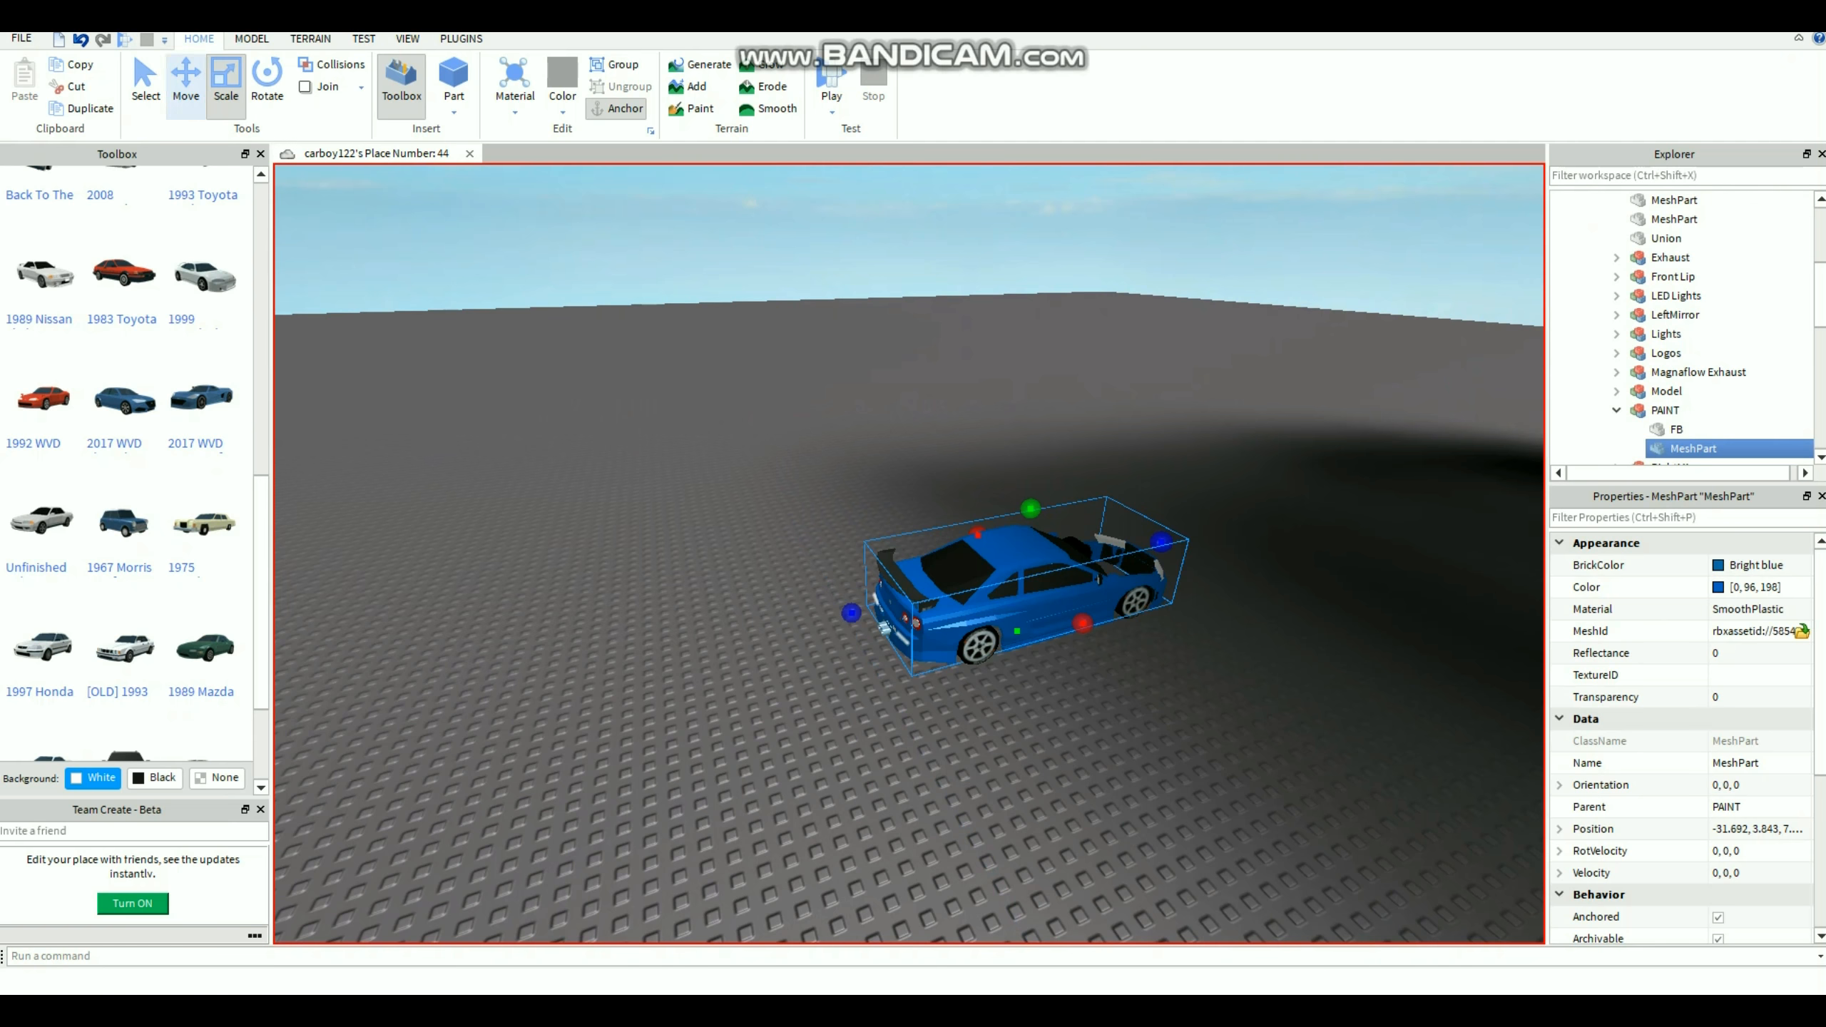
drag(791, 628, 533, 679)
key(a)
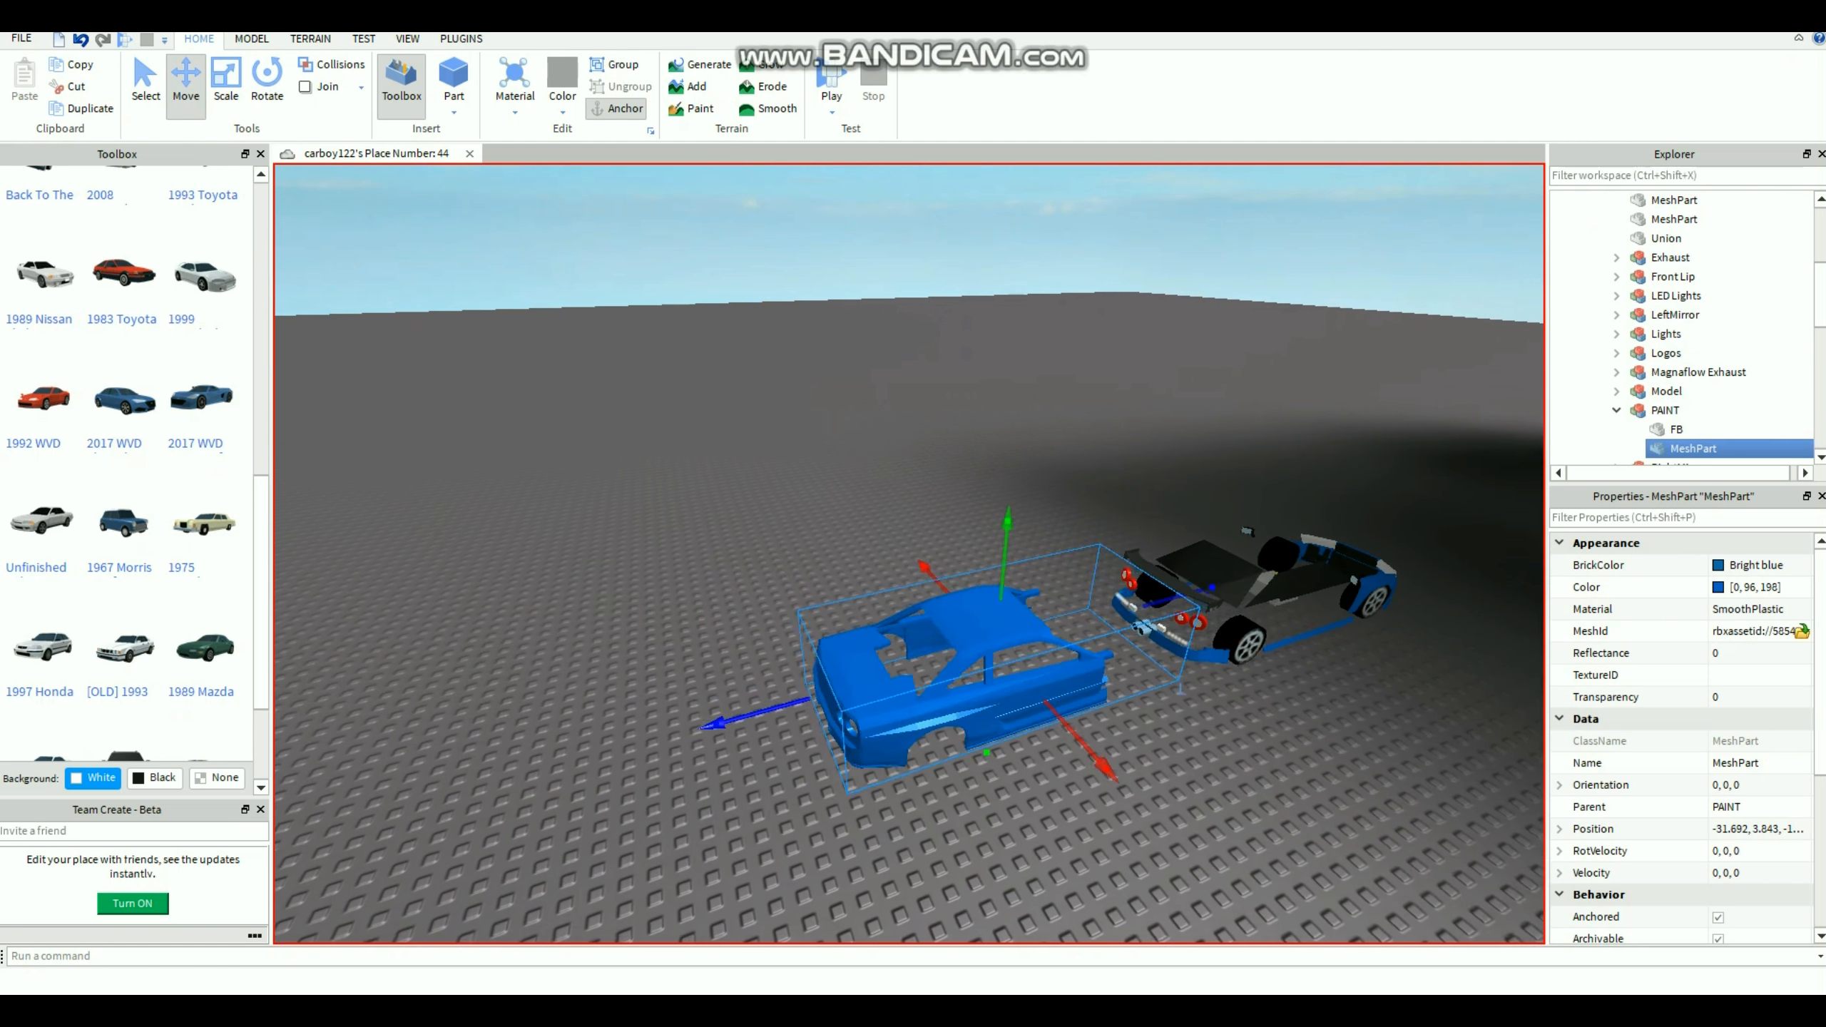
drag(715, 725, 1125, 620)
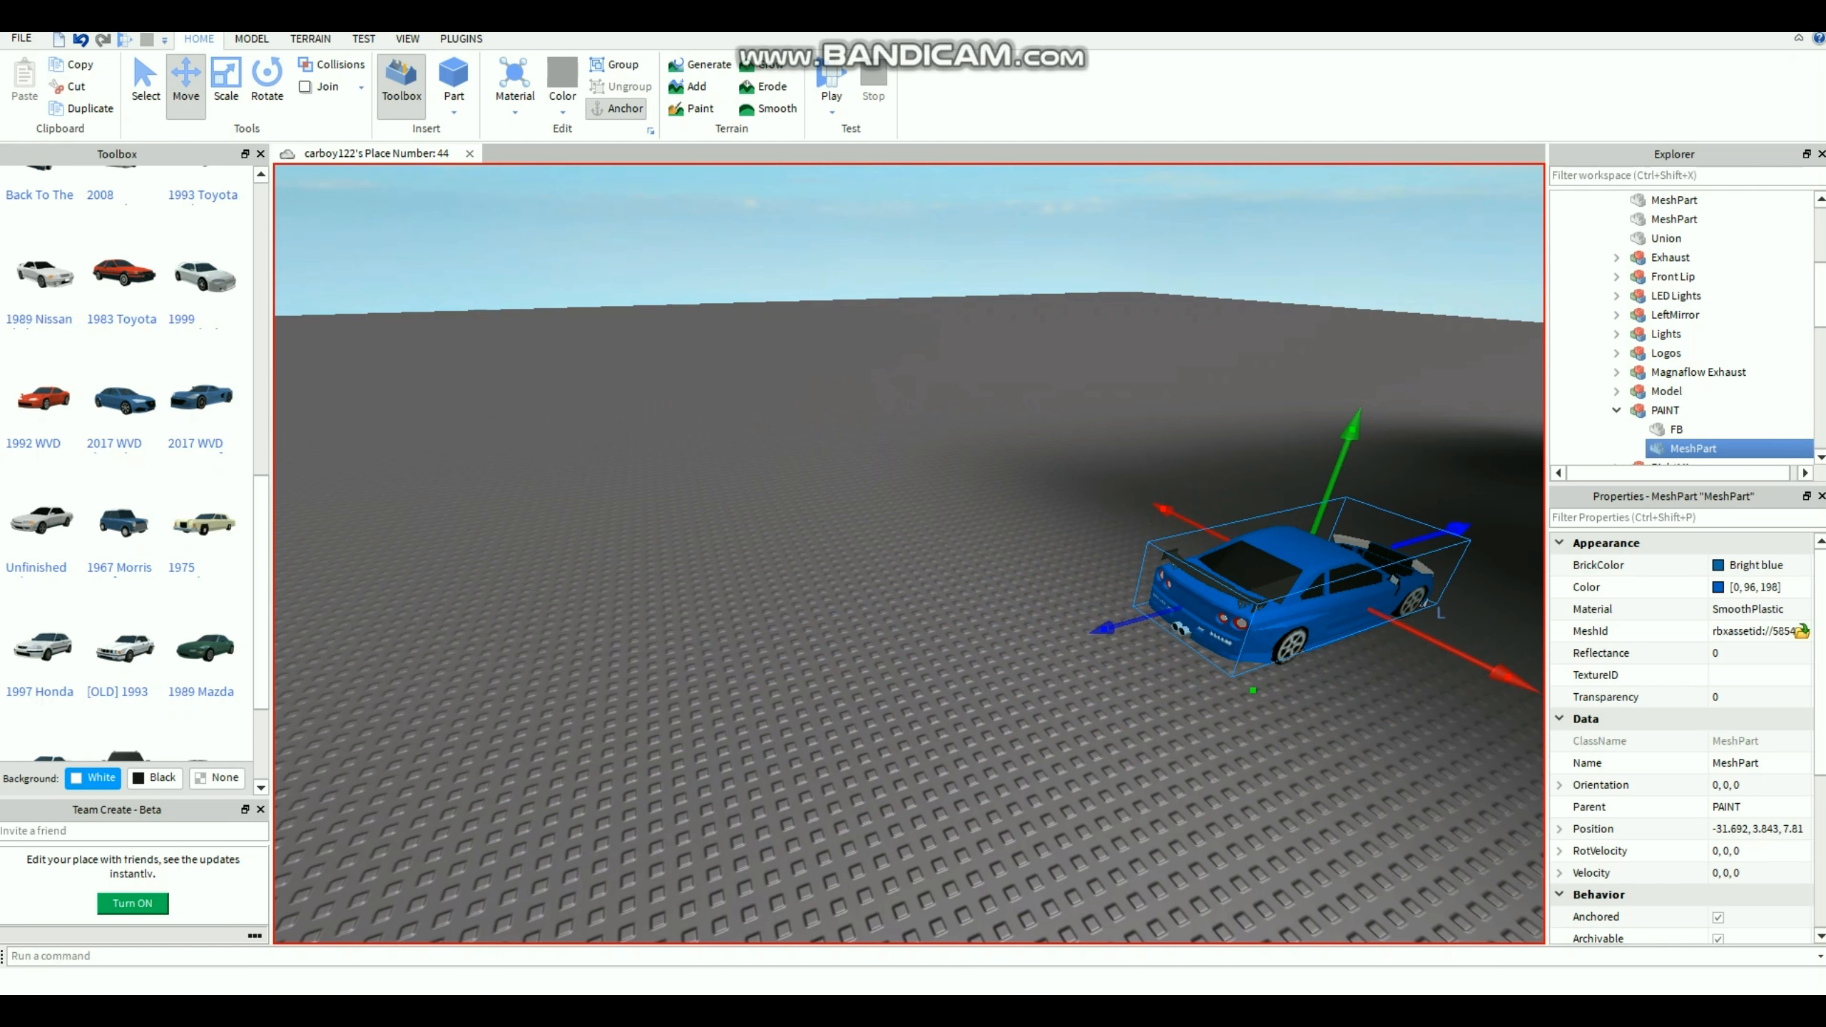
click(1064, 648)
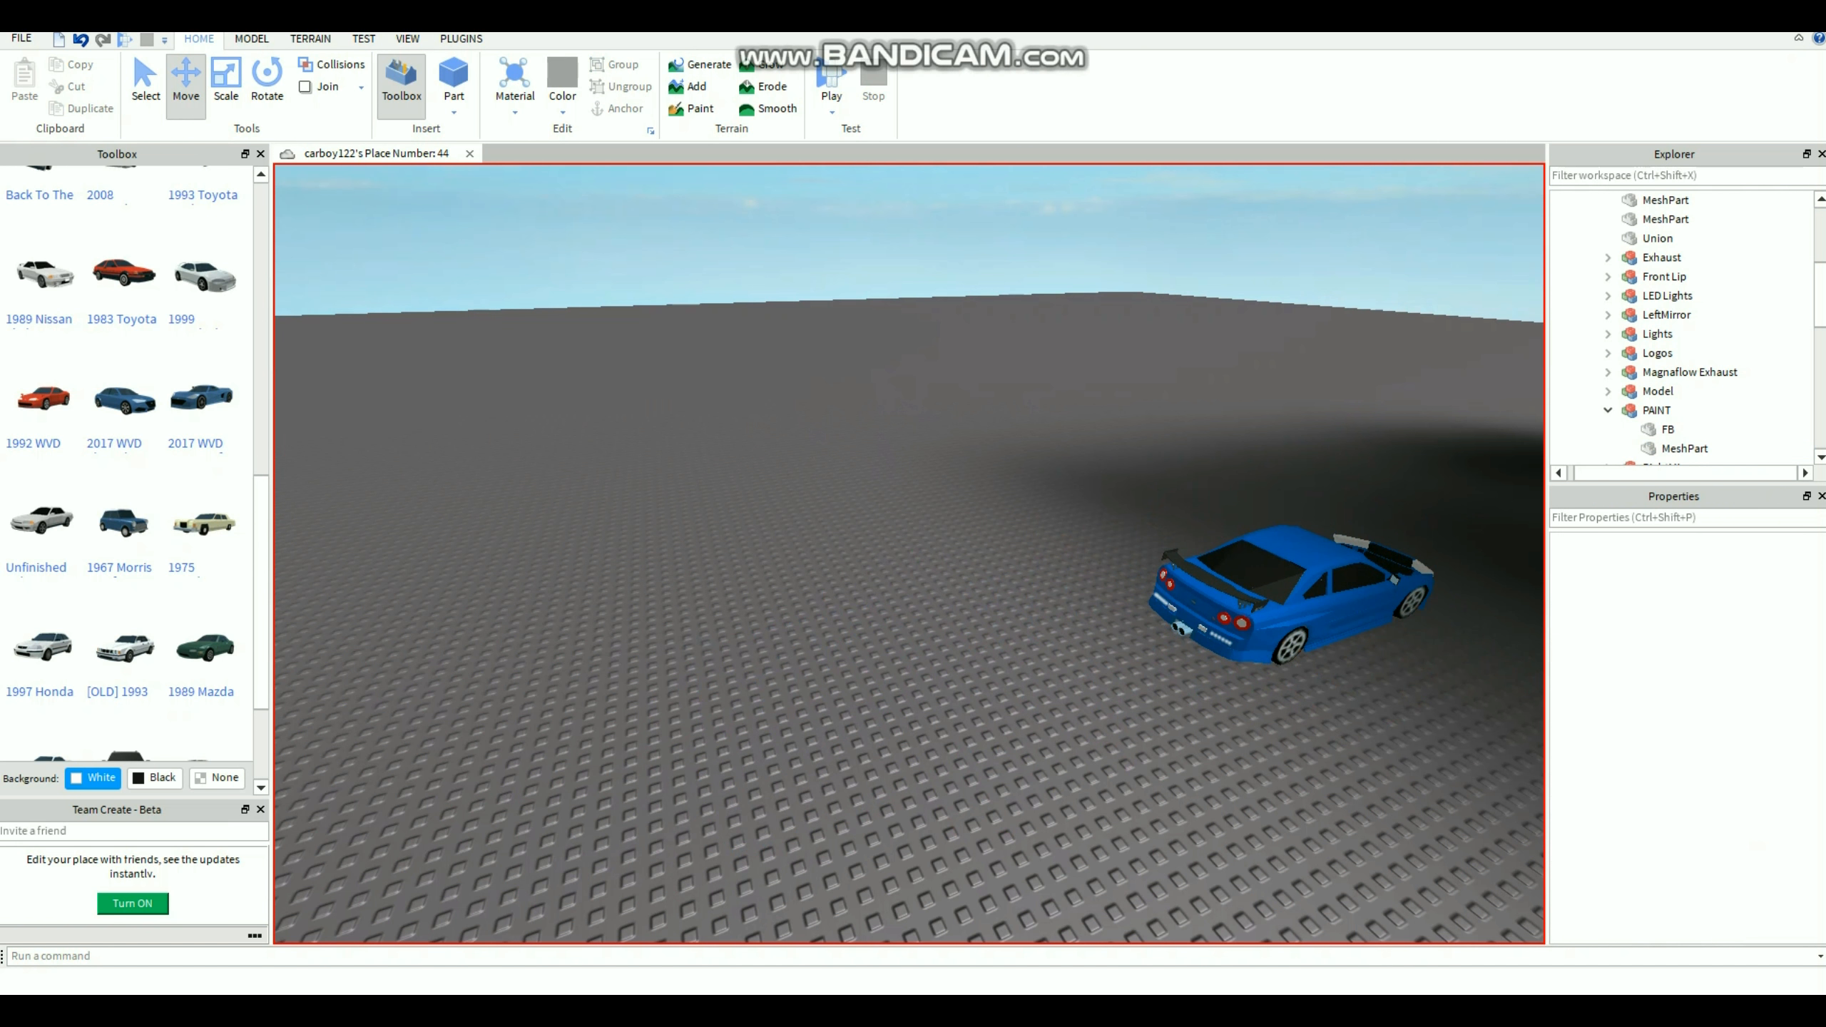
Insert the "Approved" blue car from My Models onto the open baseplate.
key(s)
key(a)
key(a)
key(w)
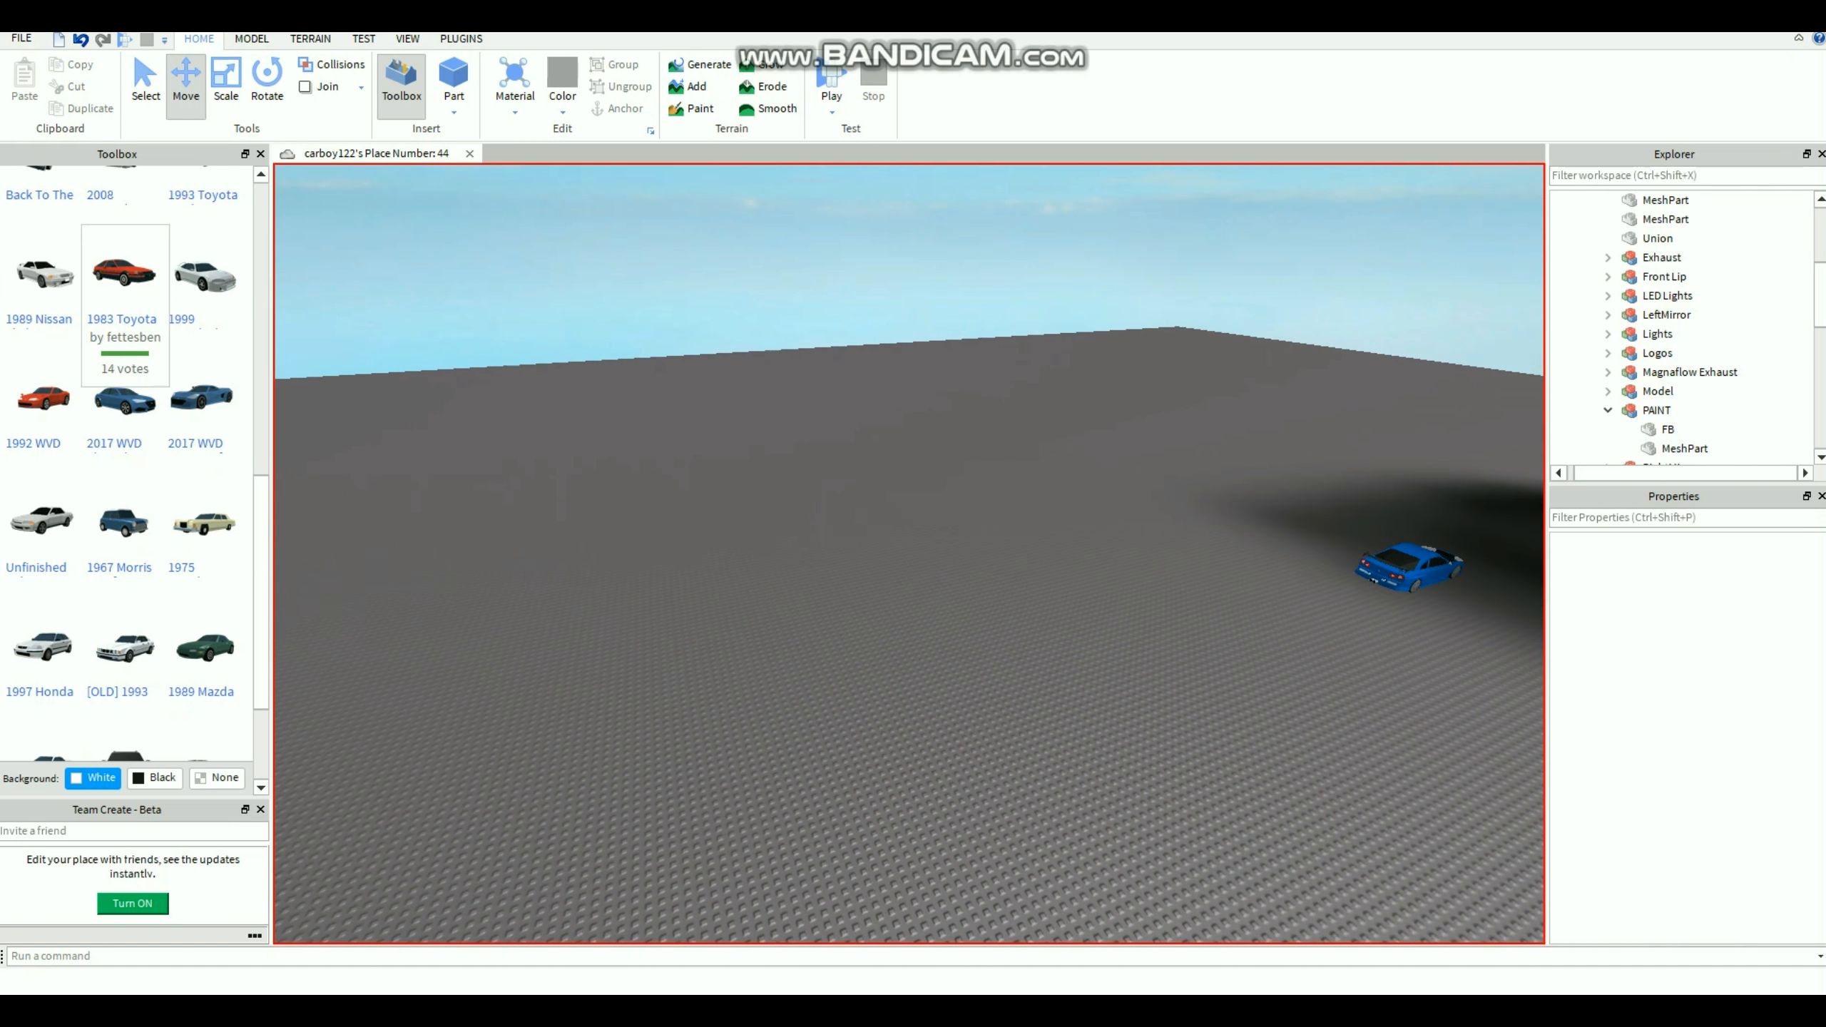
scroll(126, 303, up, 7)
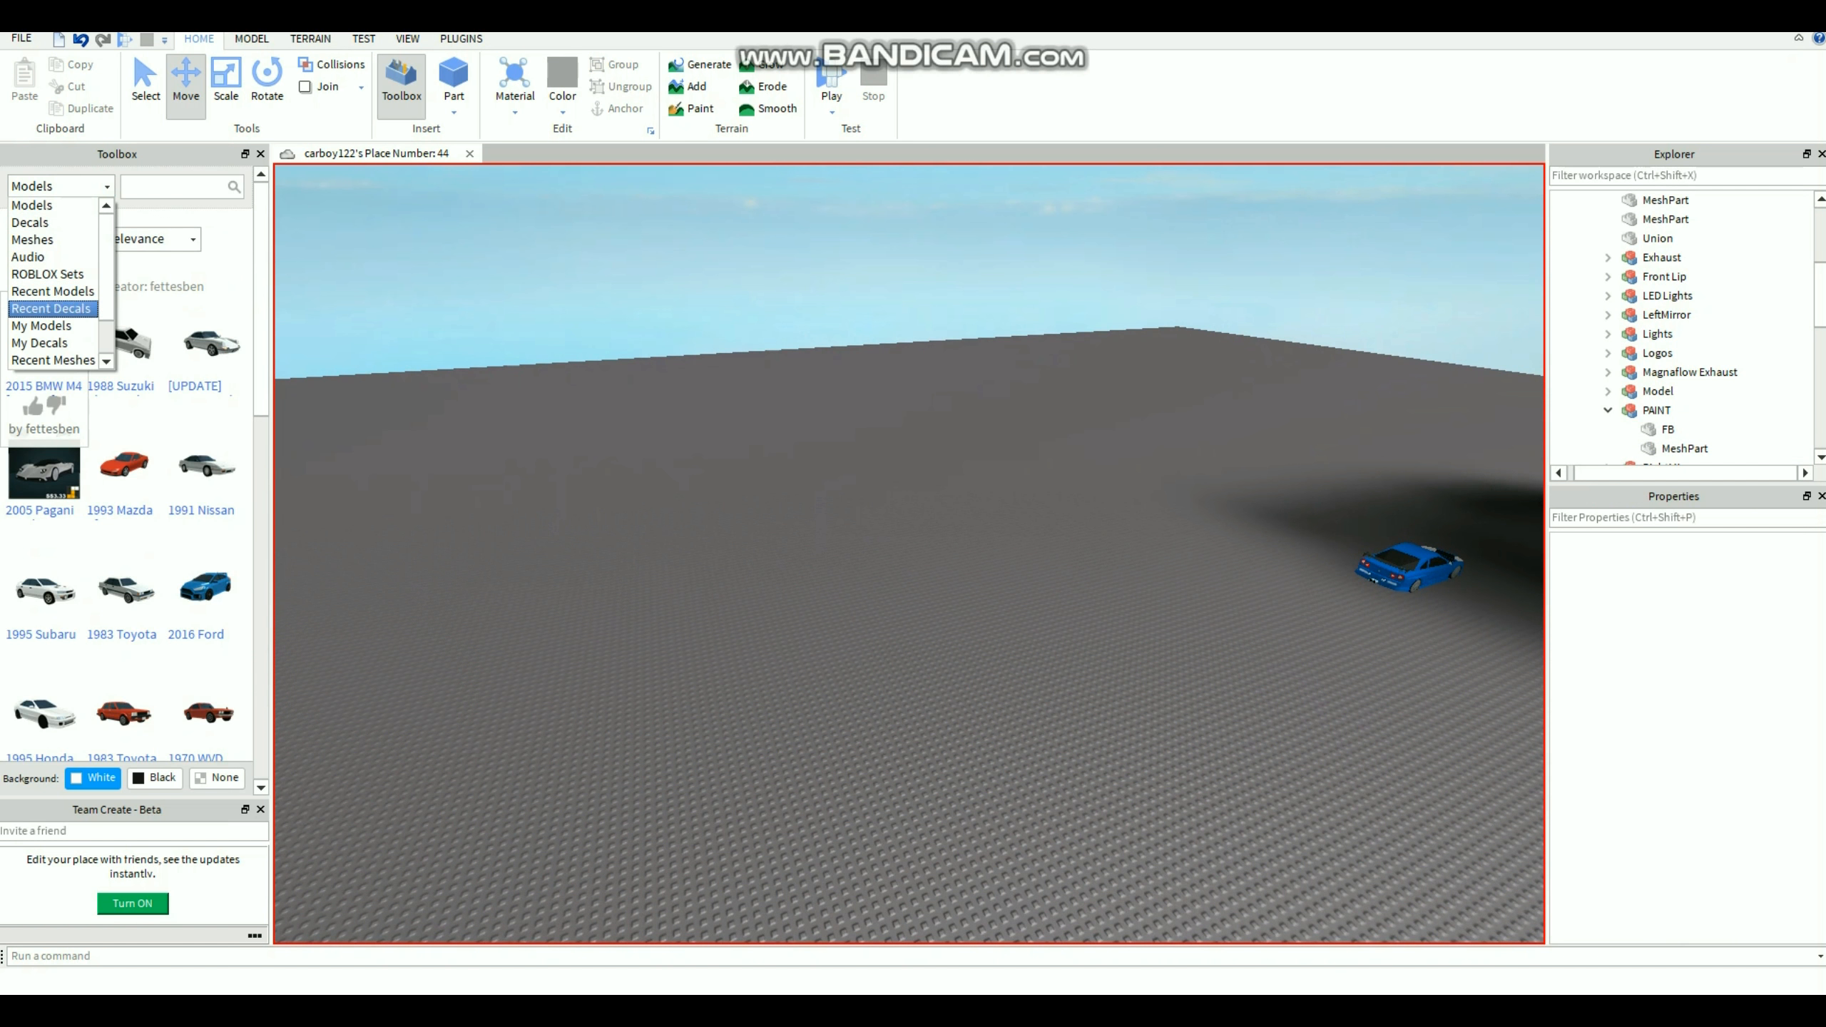
click(107, 187)
click(89, 281)
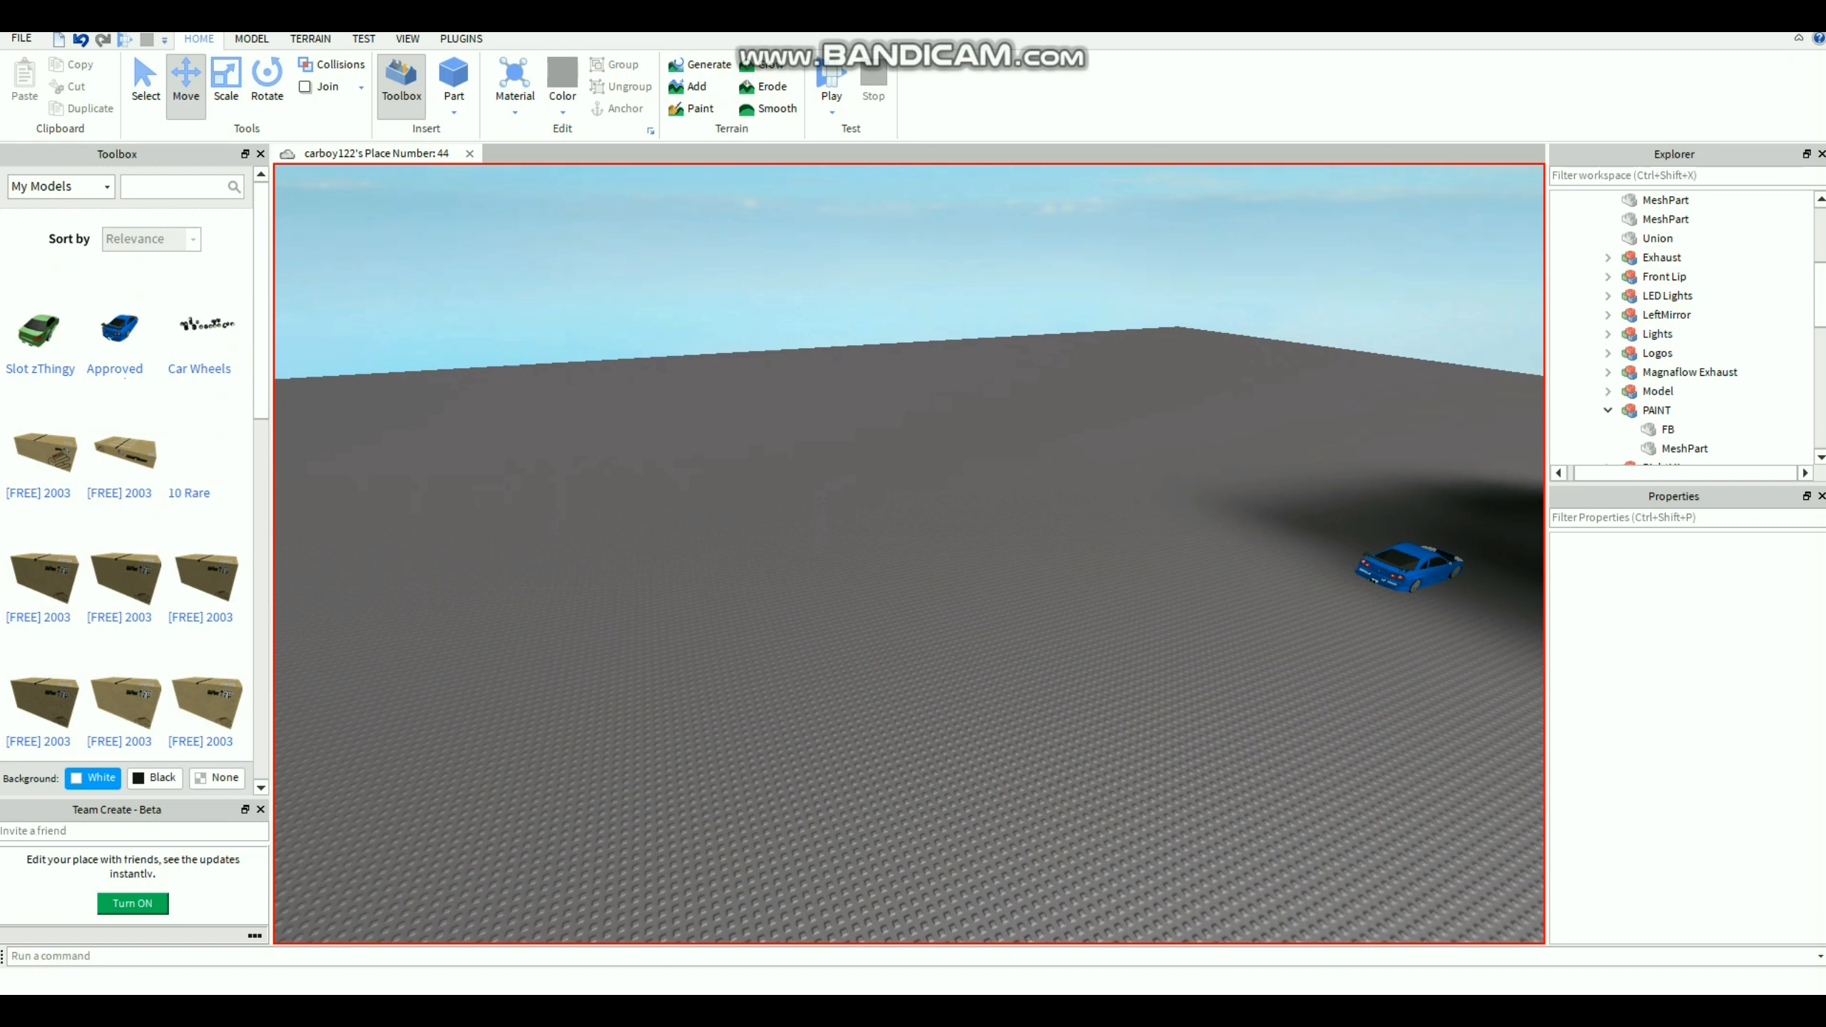
click(119, 329)
key(a)
right_drag(909, 553, 1135, 618)
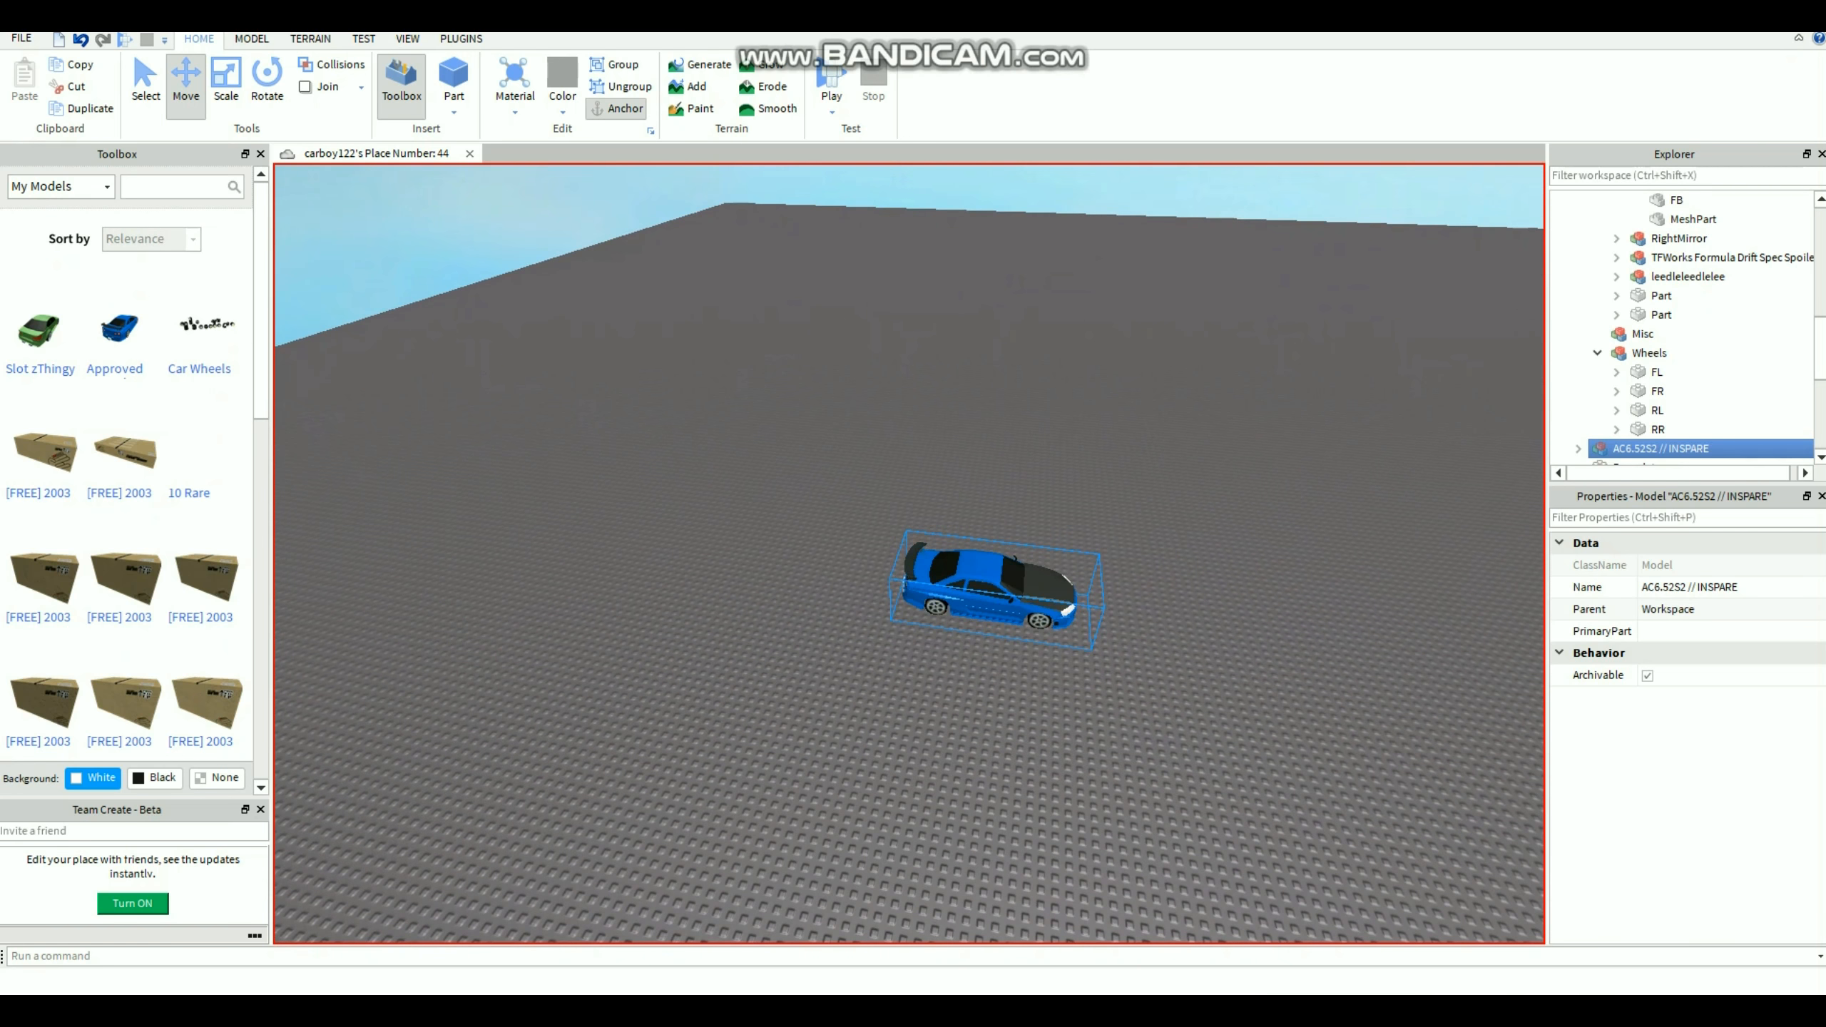
Delete the Hood part from the Body of the newly inserted car.
key(d)
key(w)
right_drag(1006, 611, 791, 575)
scroll(1682, 327, down, 4)
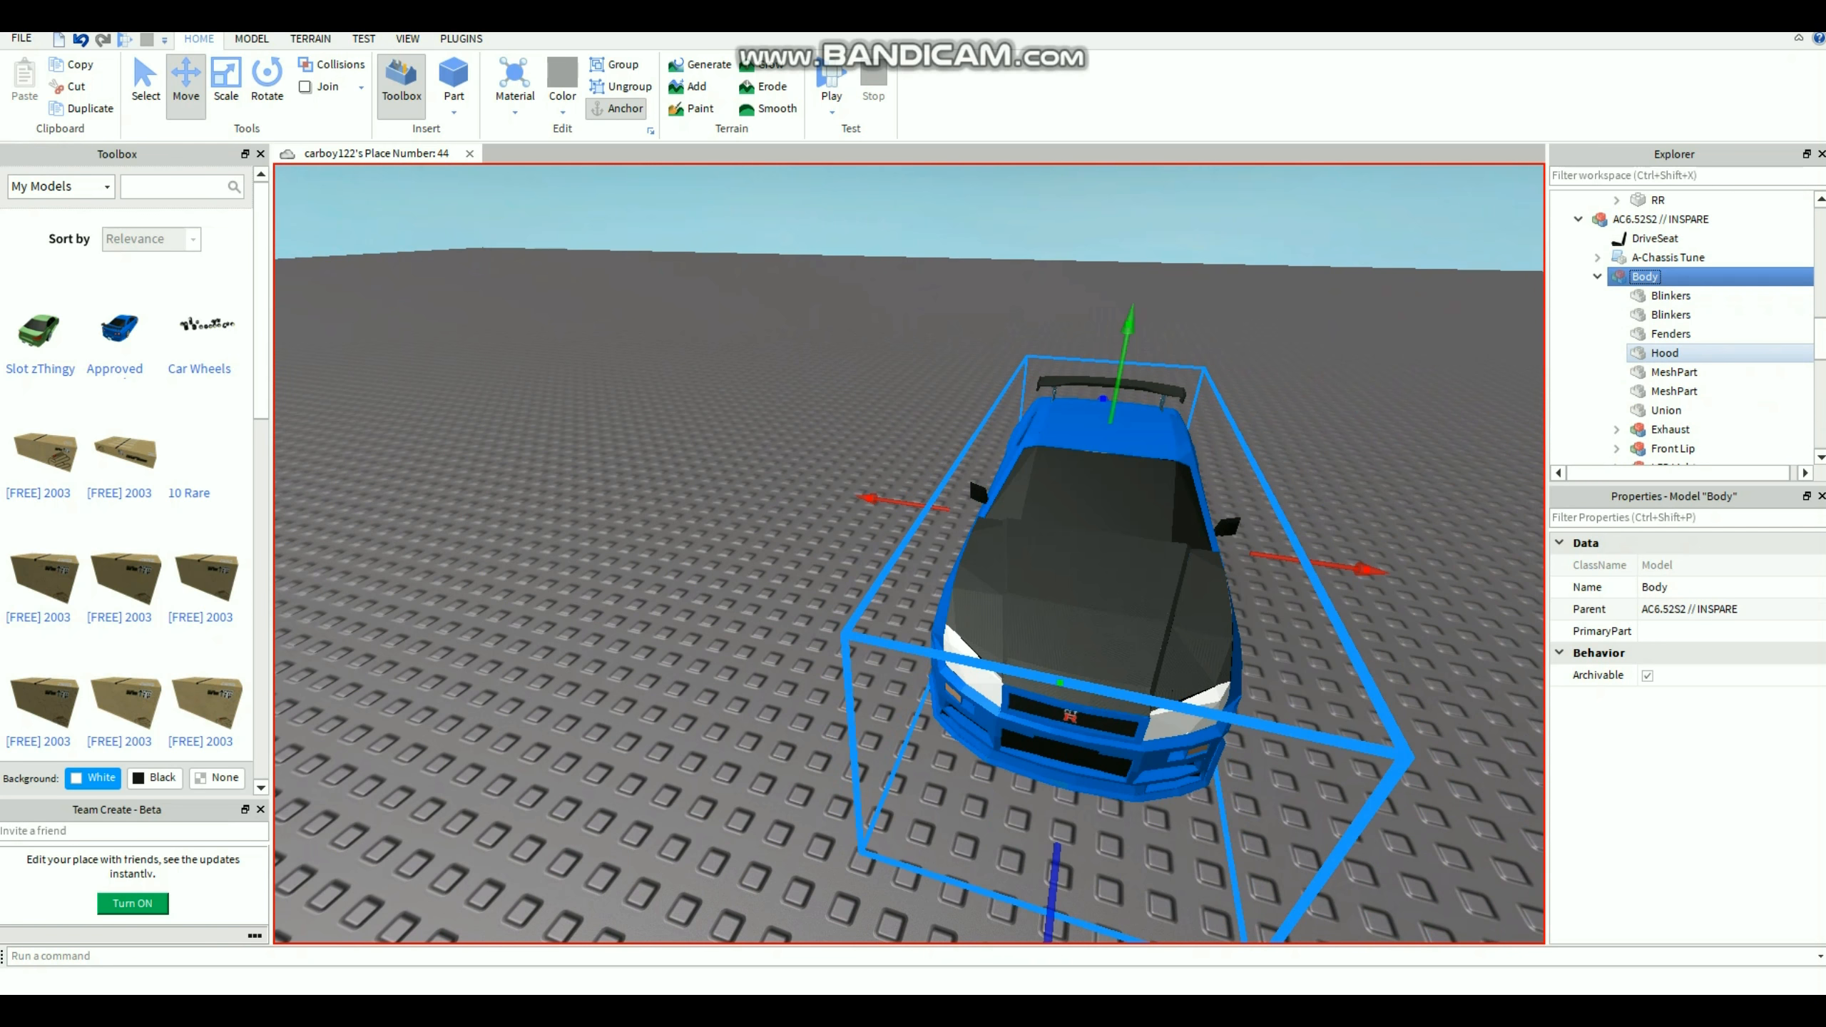
click(1664, 353)
key(Delete)
Select the car model that includes the oversized hood and try to resize it along its length.
right_drag(1079, 546, 1215, 547)
key(w)
key(w)
key(s)
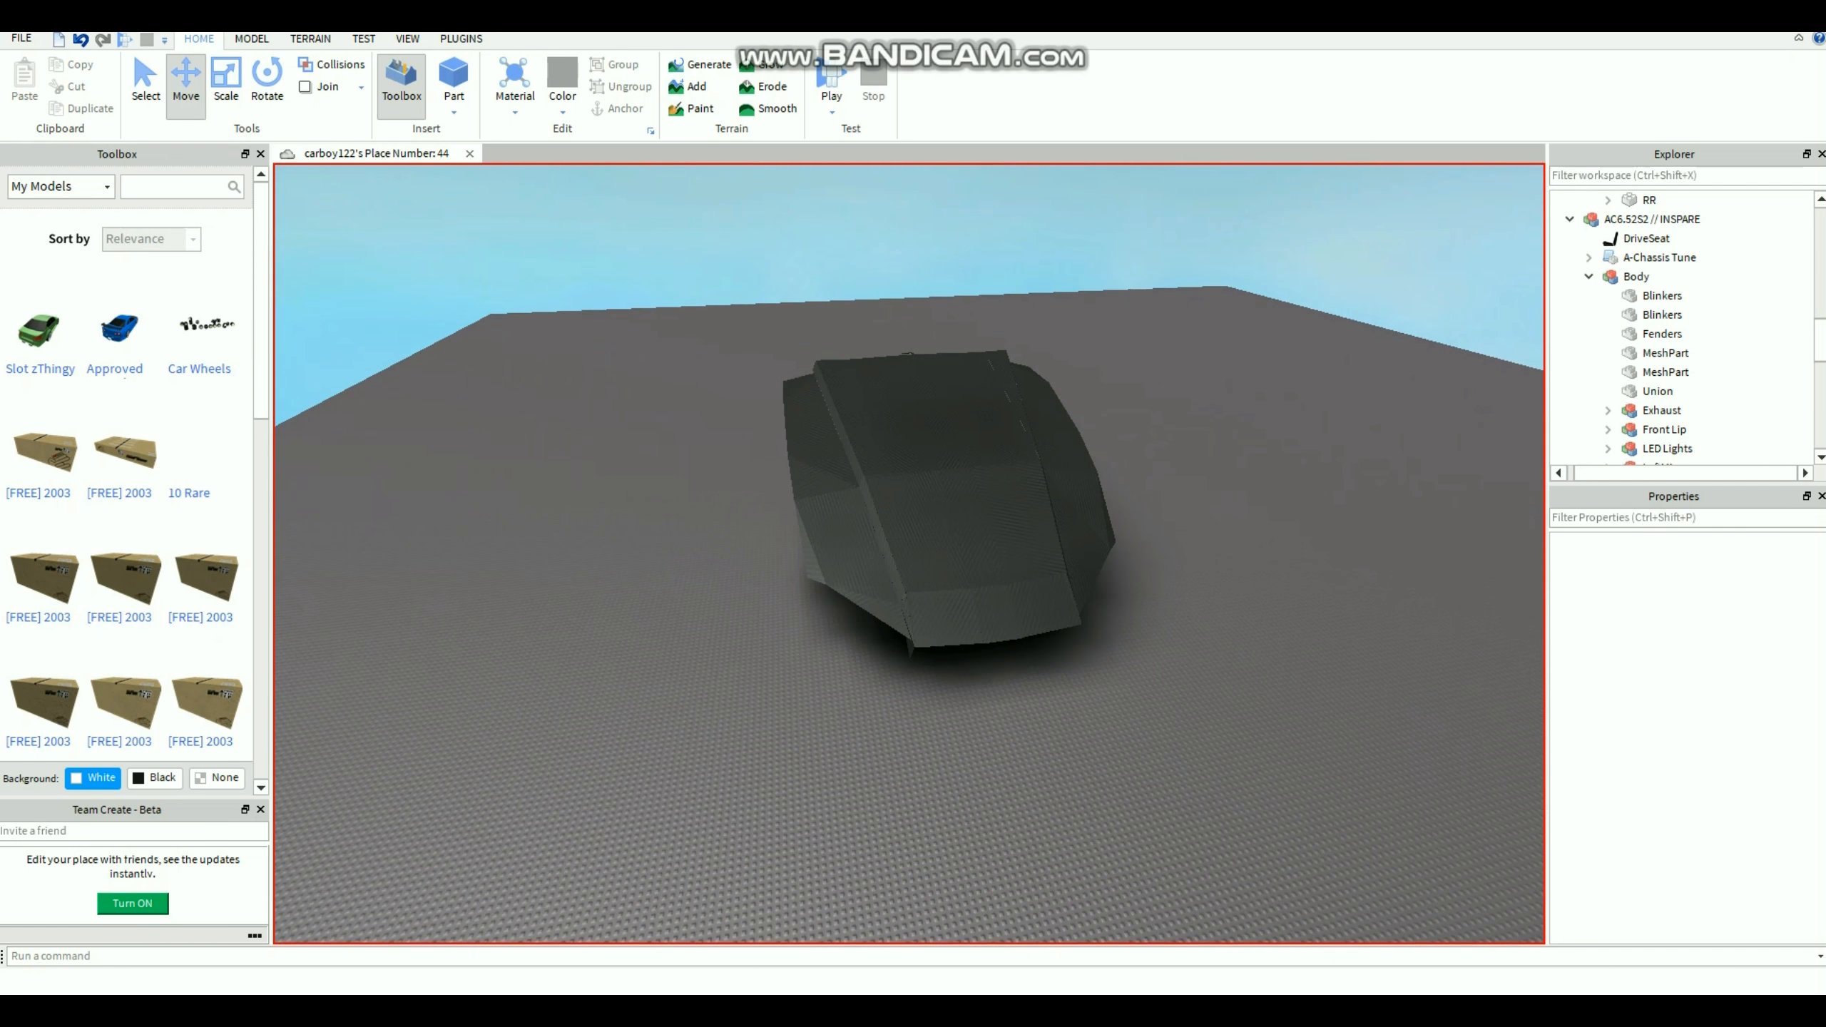
click(934, 497)
key(a)
right_drag(934, 497, 992, 483)
key(w)
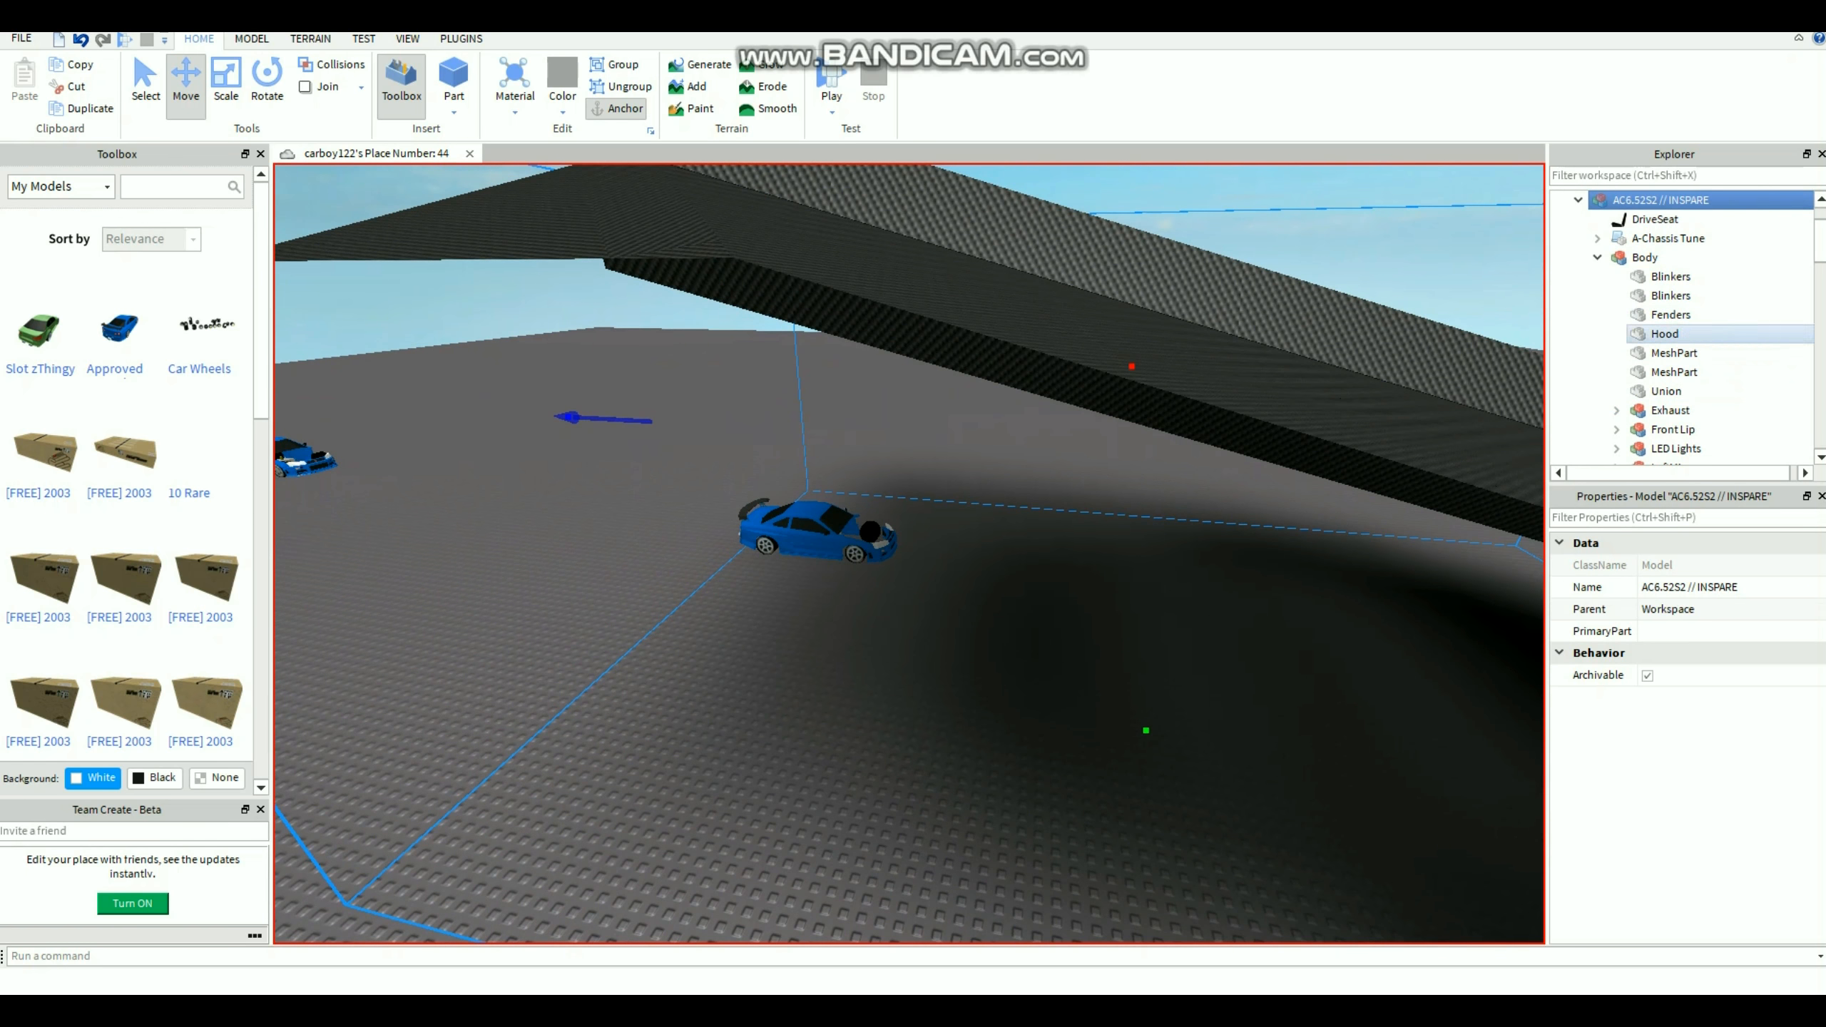
key(s)
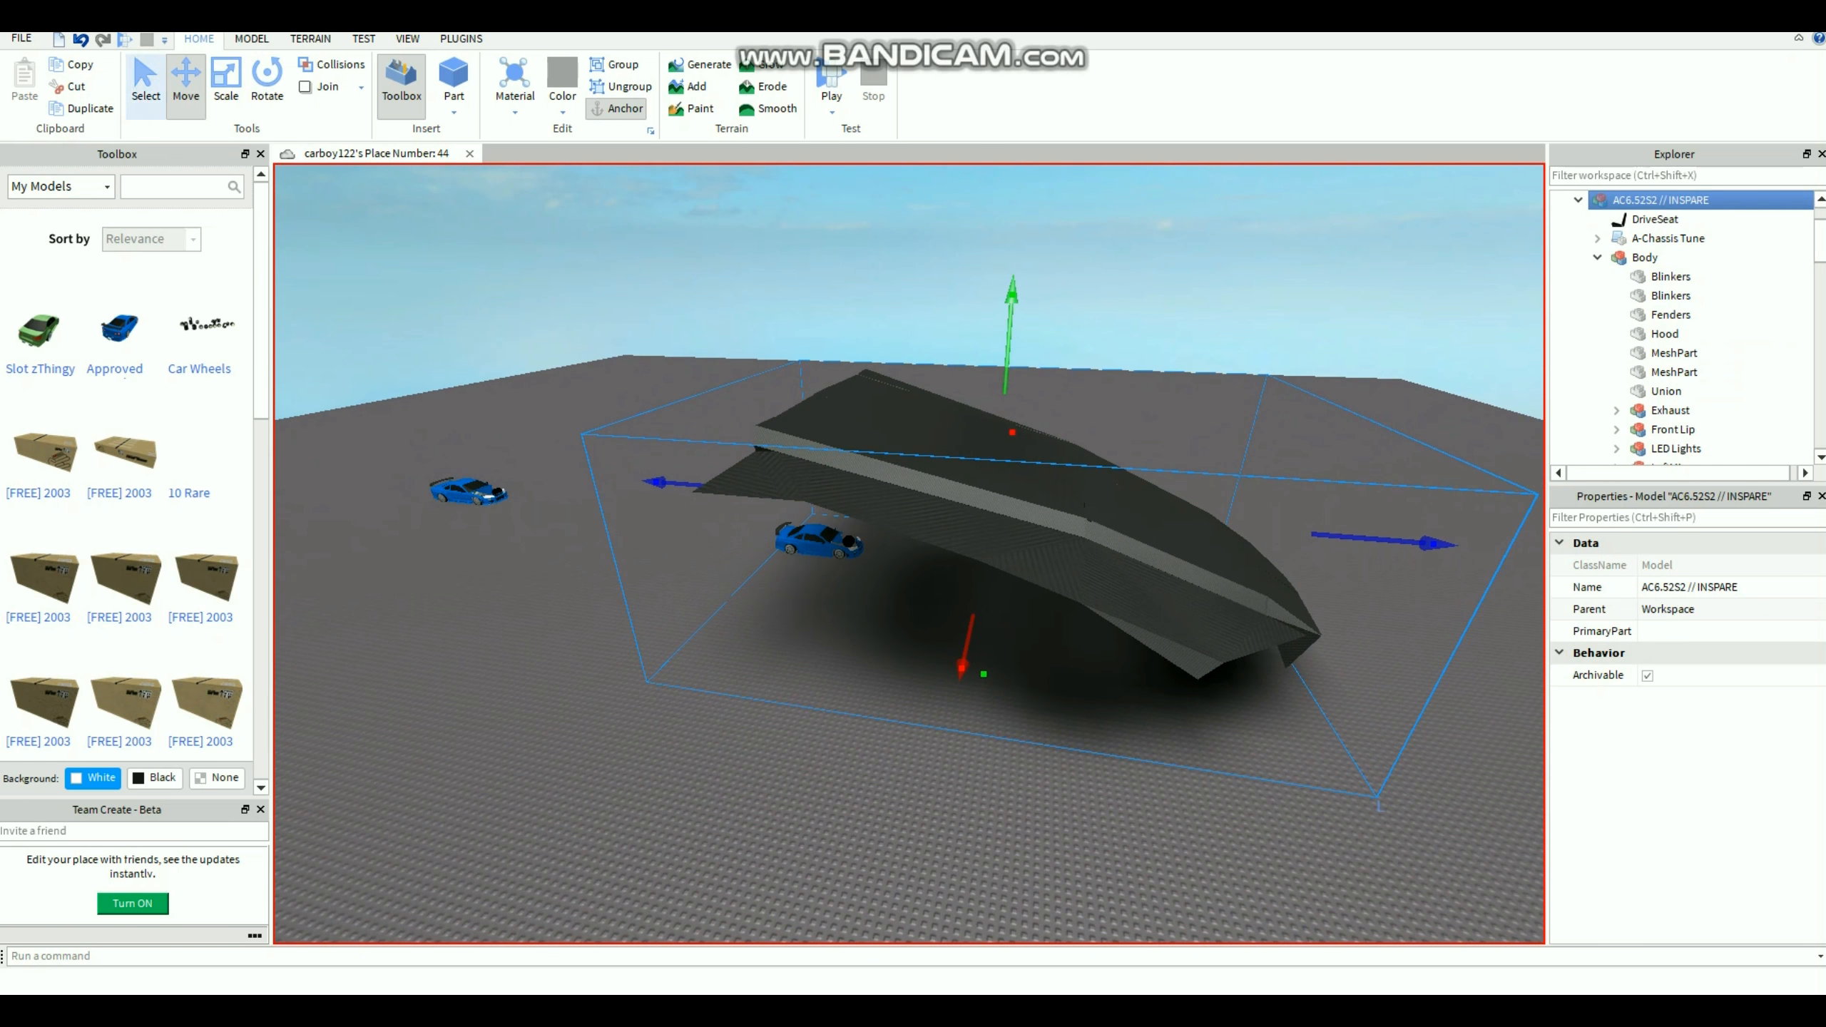
drag(1322, 534, 1495, 548)
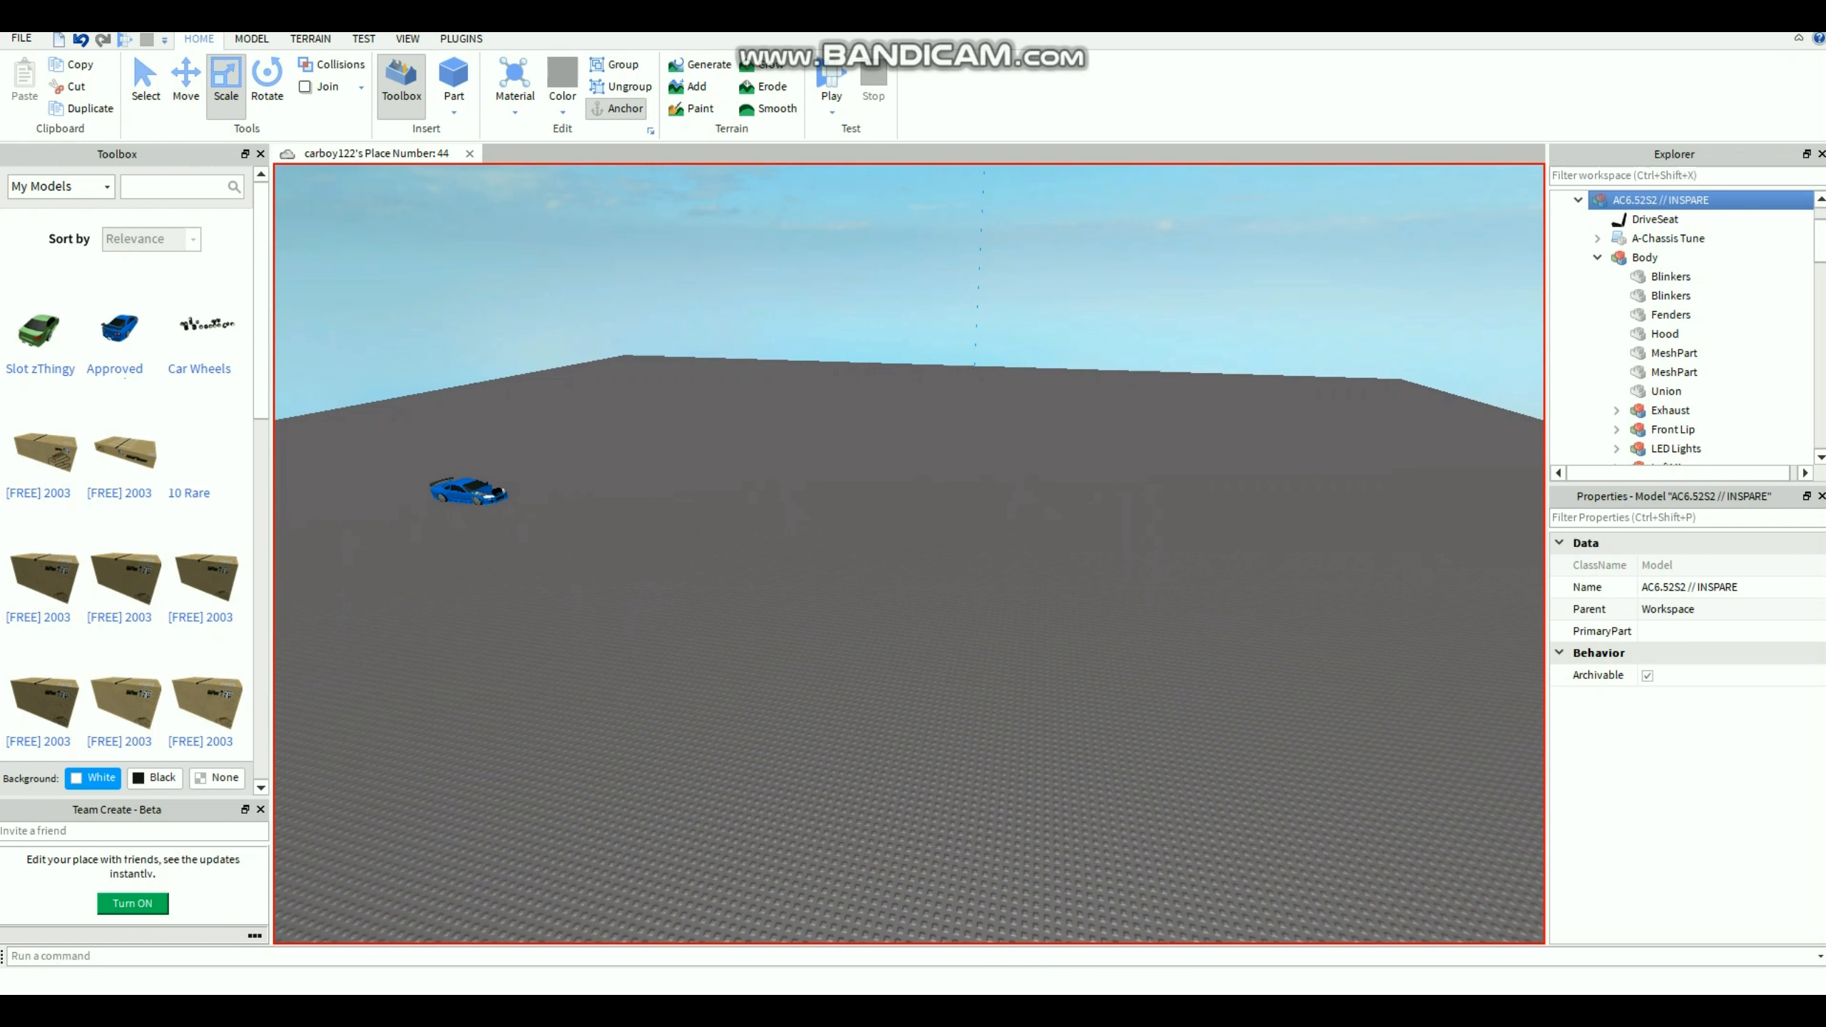
Find the resized AC6.52S2 // INSPARE car model in the workspace and delete it.
key(w)
right_drag(909, 554, 1136, 640)
key(w)
key(w)
key(w)
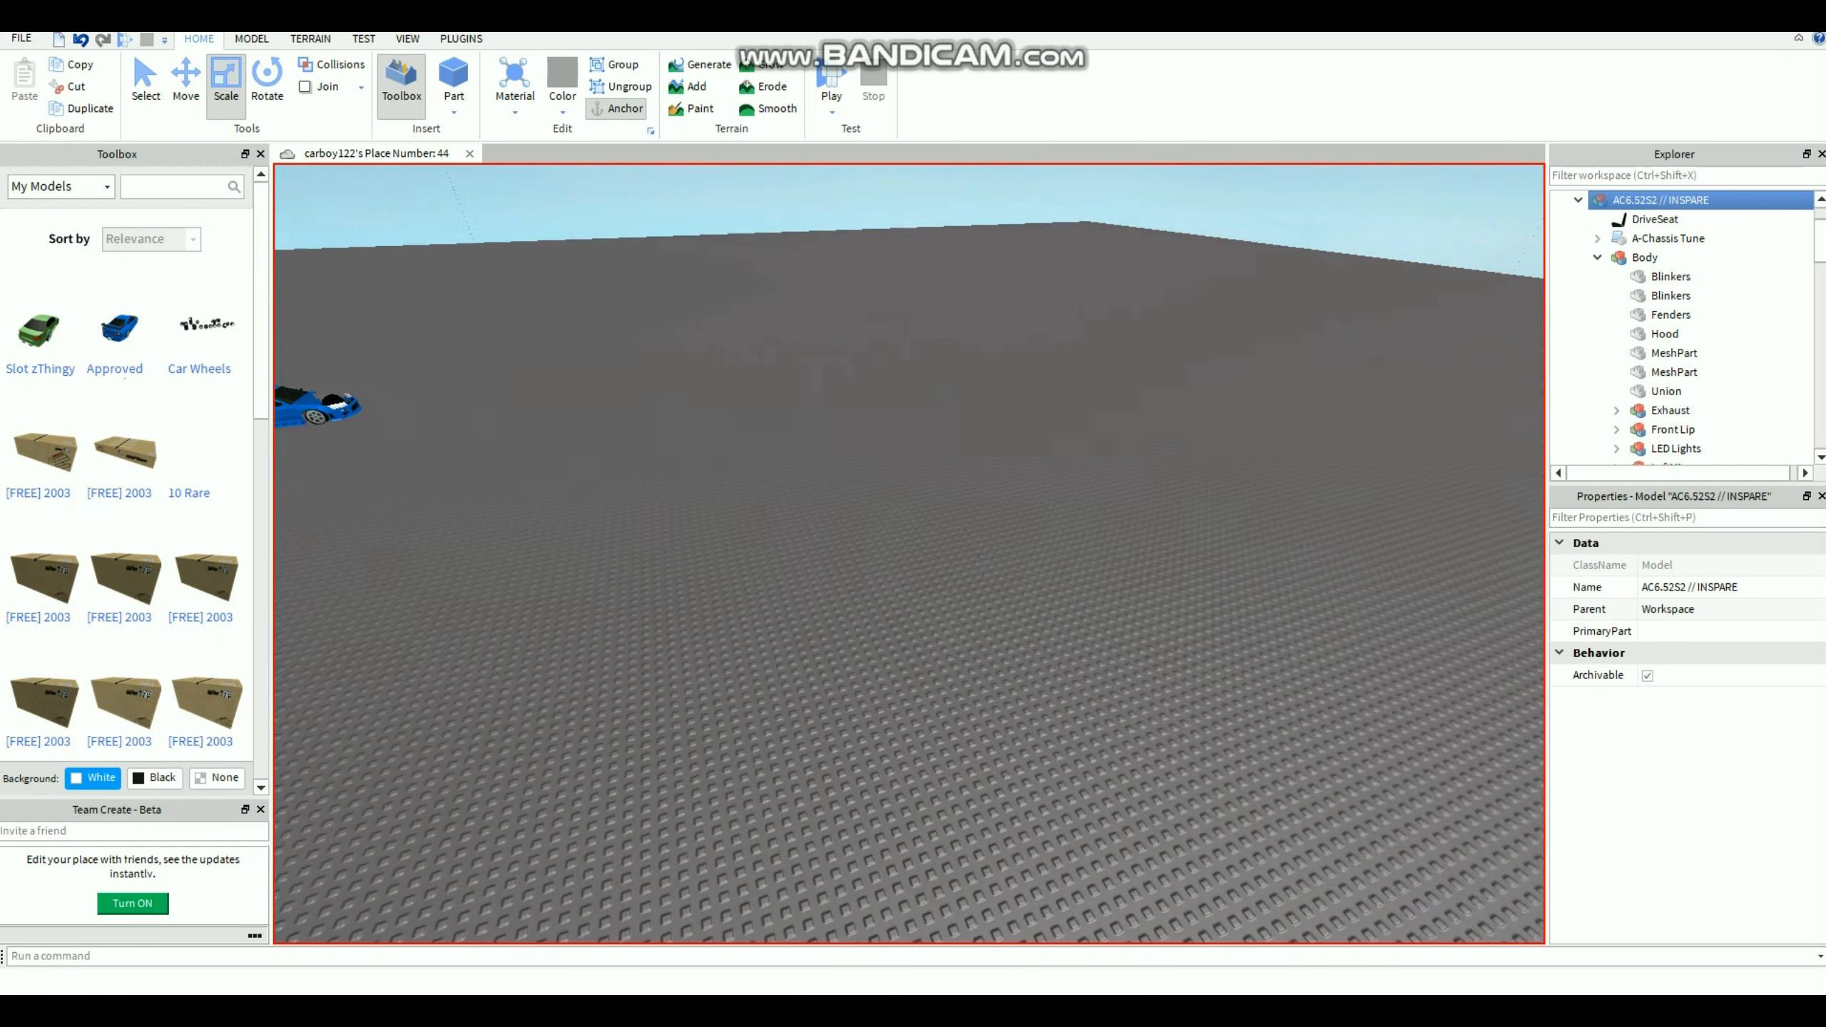
scroll(909, 553, down, 3)
click(909, 554)
double_click(1660, 200)
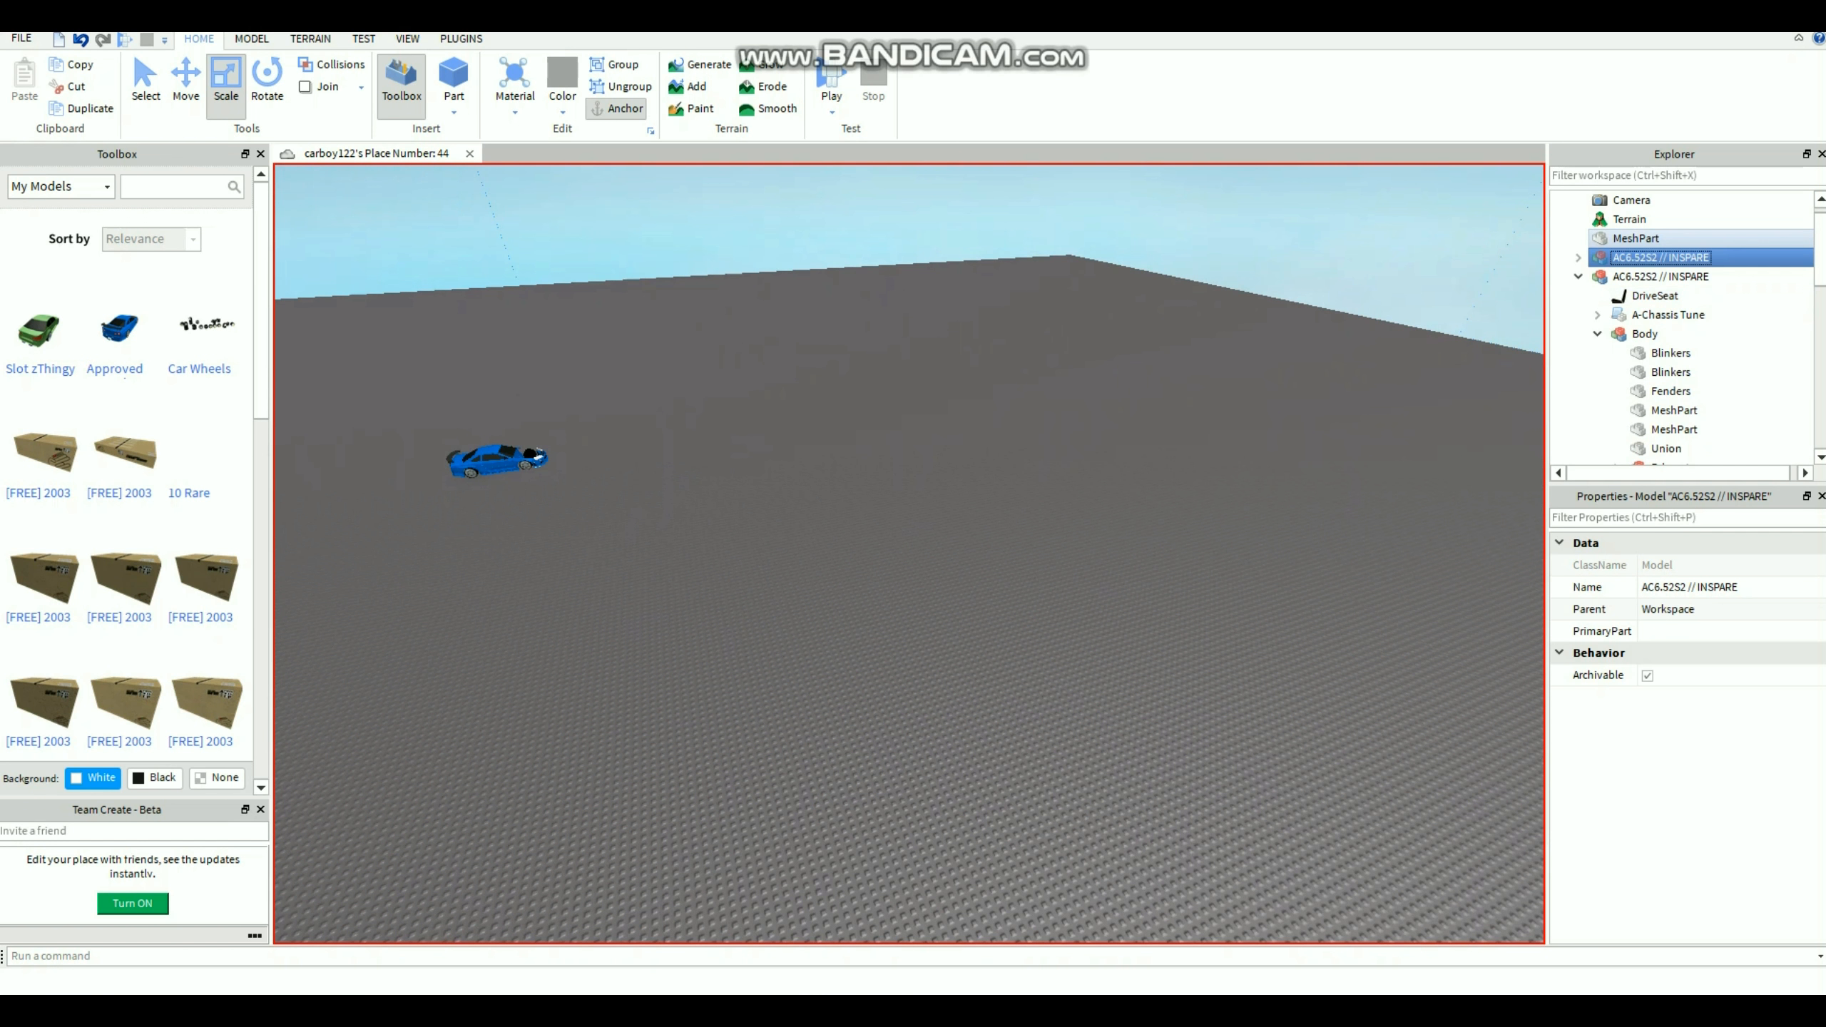
key(Delete)
Insert another "Approved" blue car from My Models onto the baseplate beside the hoodless car.
scroll(1646, 360, down, 5)
right_drag(1222, 518, 956, 518)
scroll(1042, 532, up, 3)
scroll(1000, 490, up, 5)
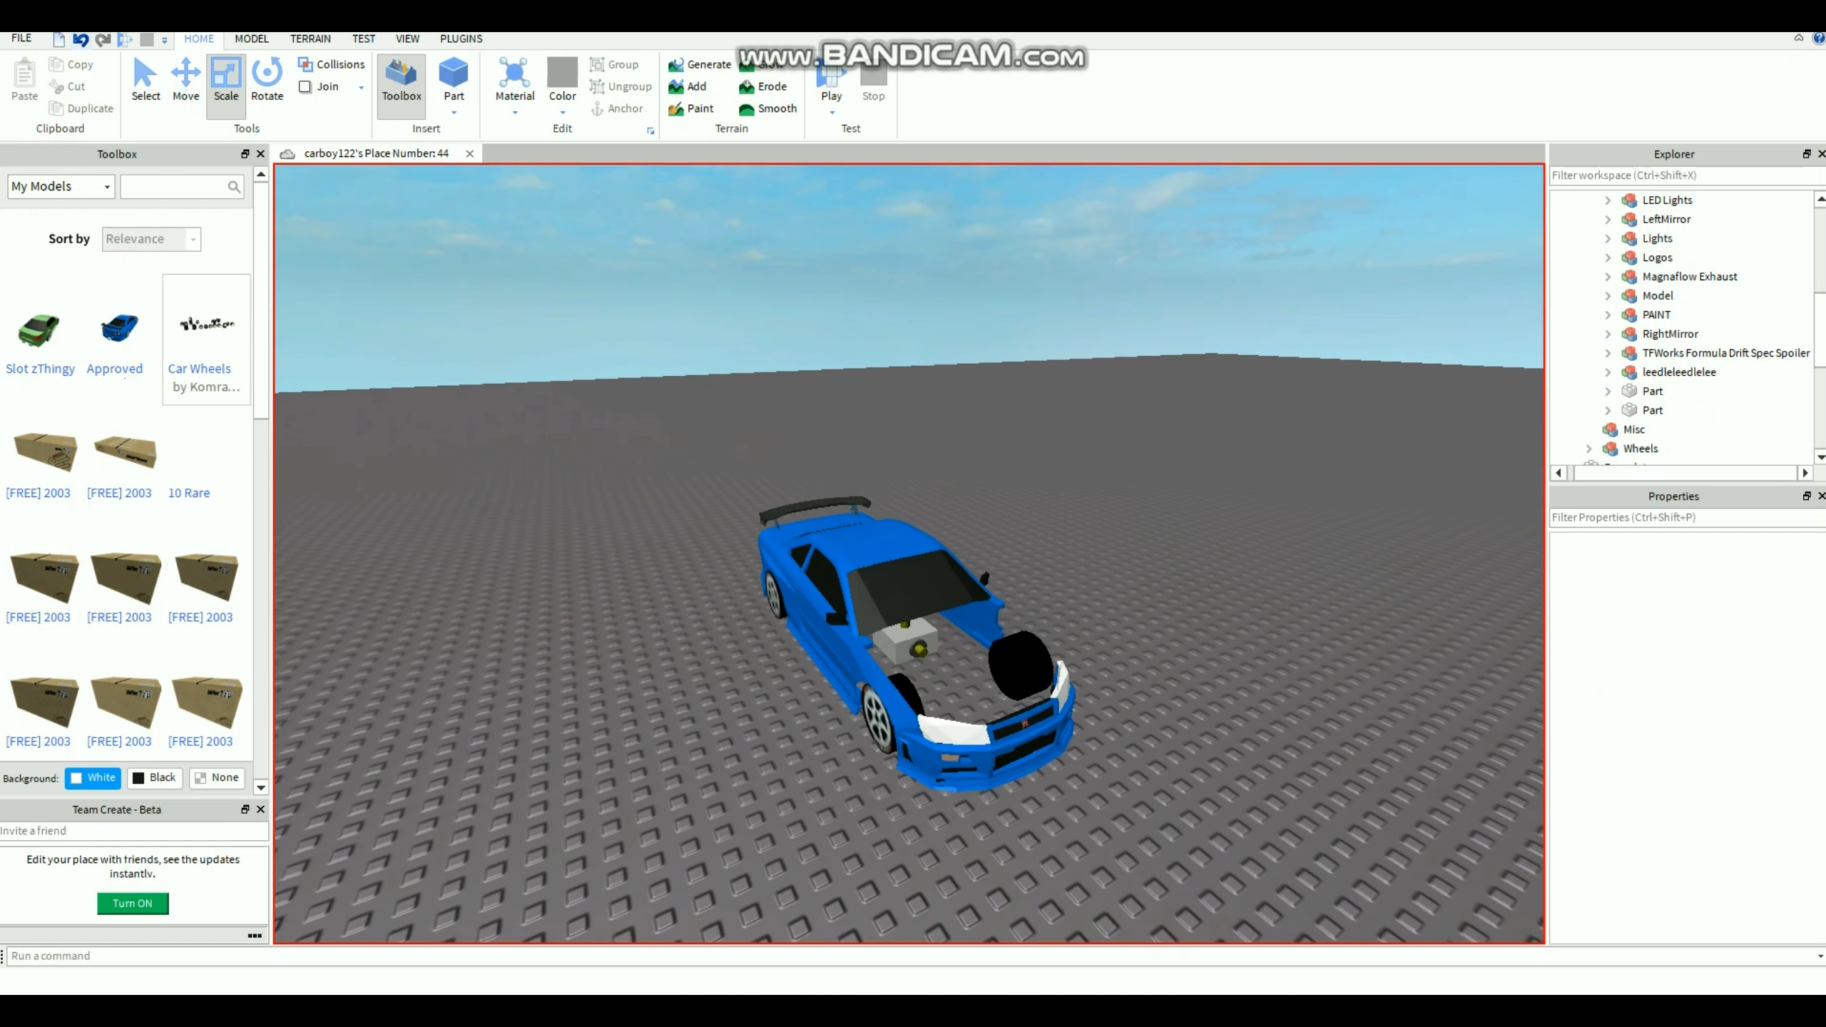
click(913, 597)
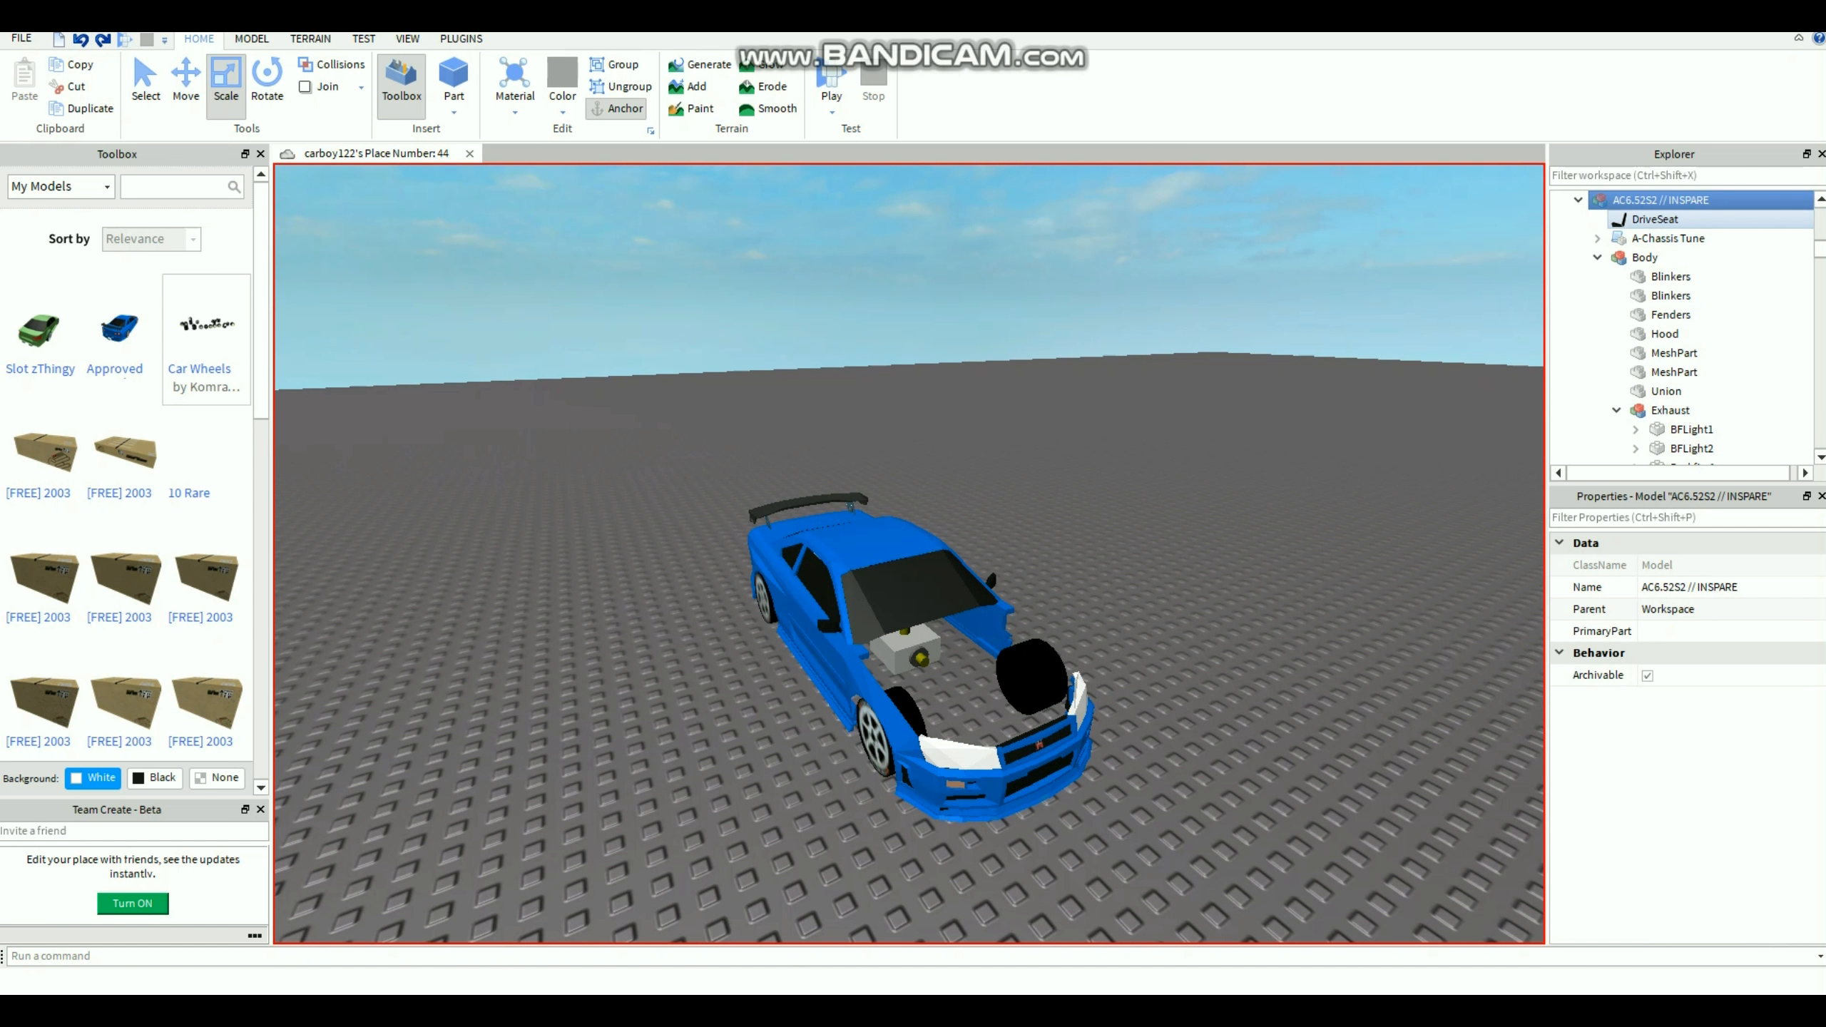
key(Escape)
right_drag(909, 553, 1079, 550)
click(1161, 572)
scroll(719, 504, up, 5)
scroll(909, 554, up, 2)
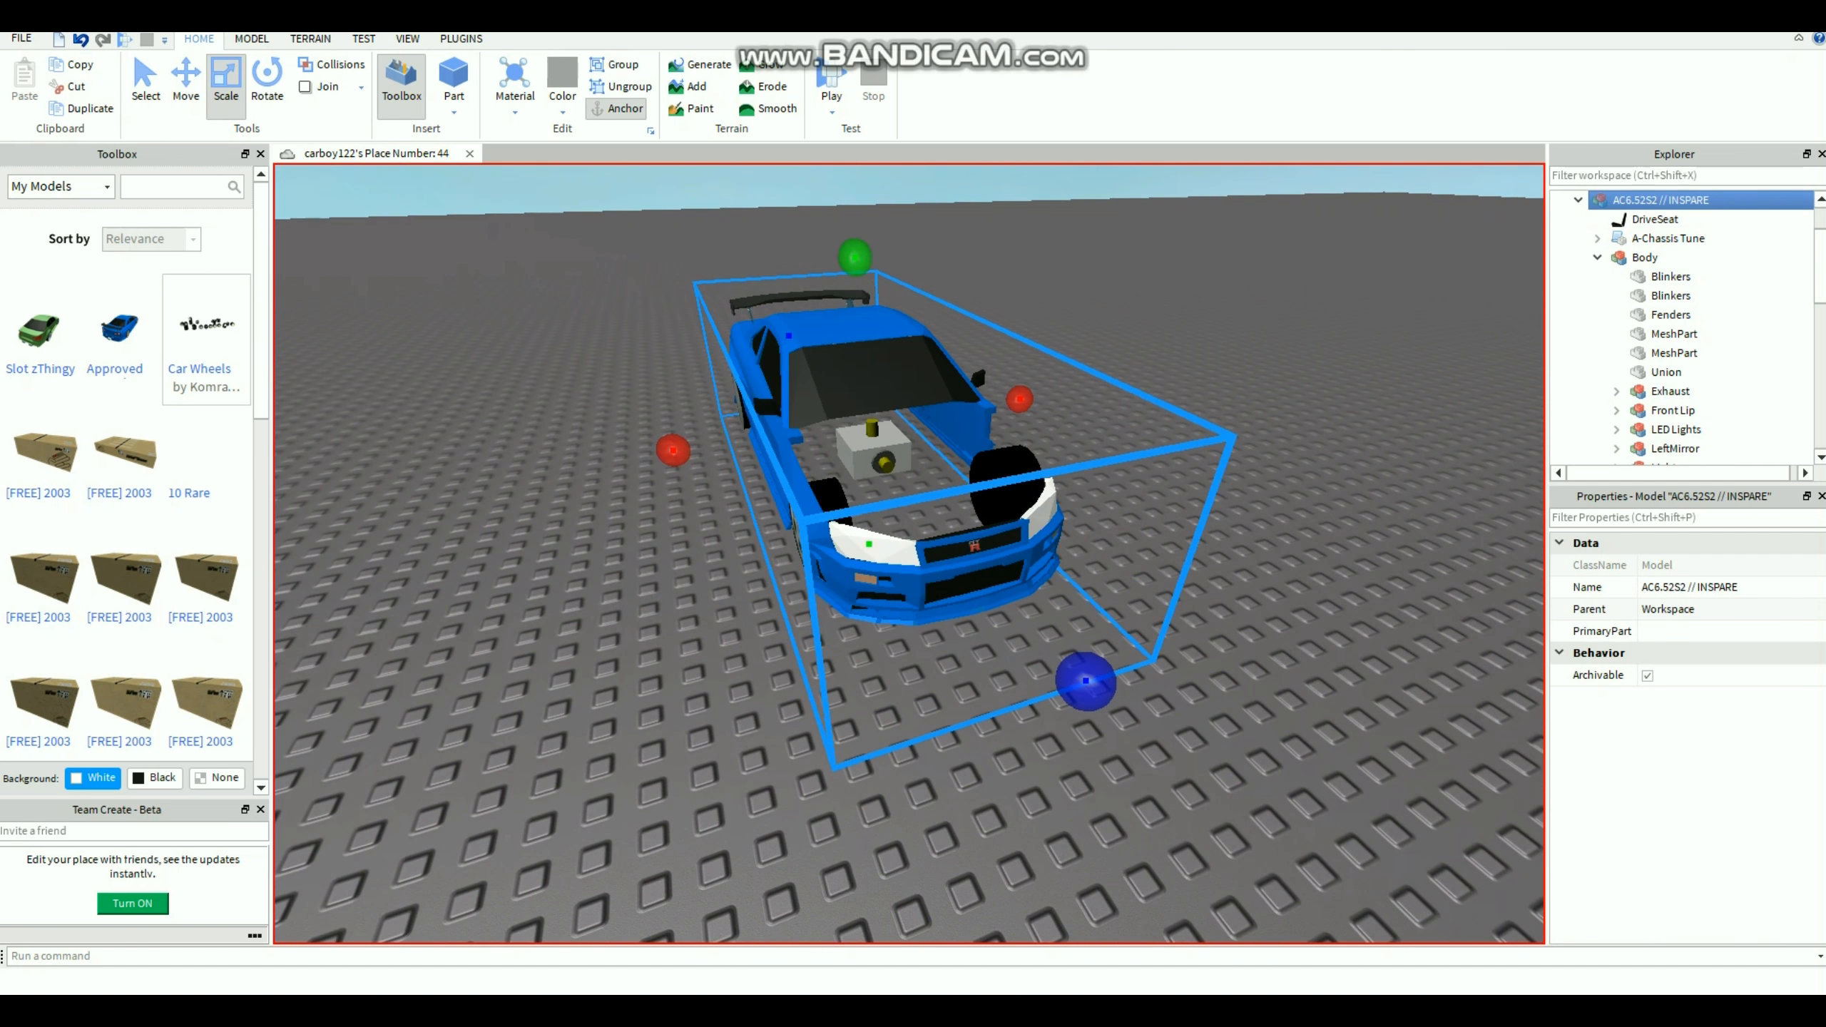
right_drag(908, 553, 1042, 532)
scroll(909, 553, down, 1)
drag(119, 328, 1139, 712)
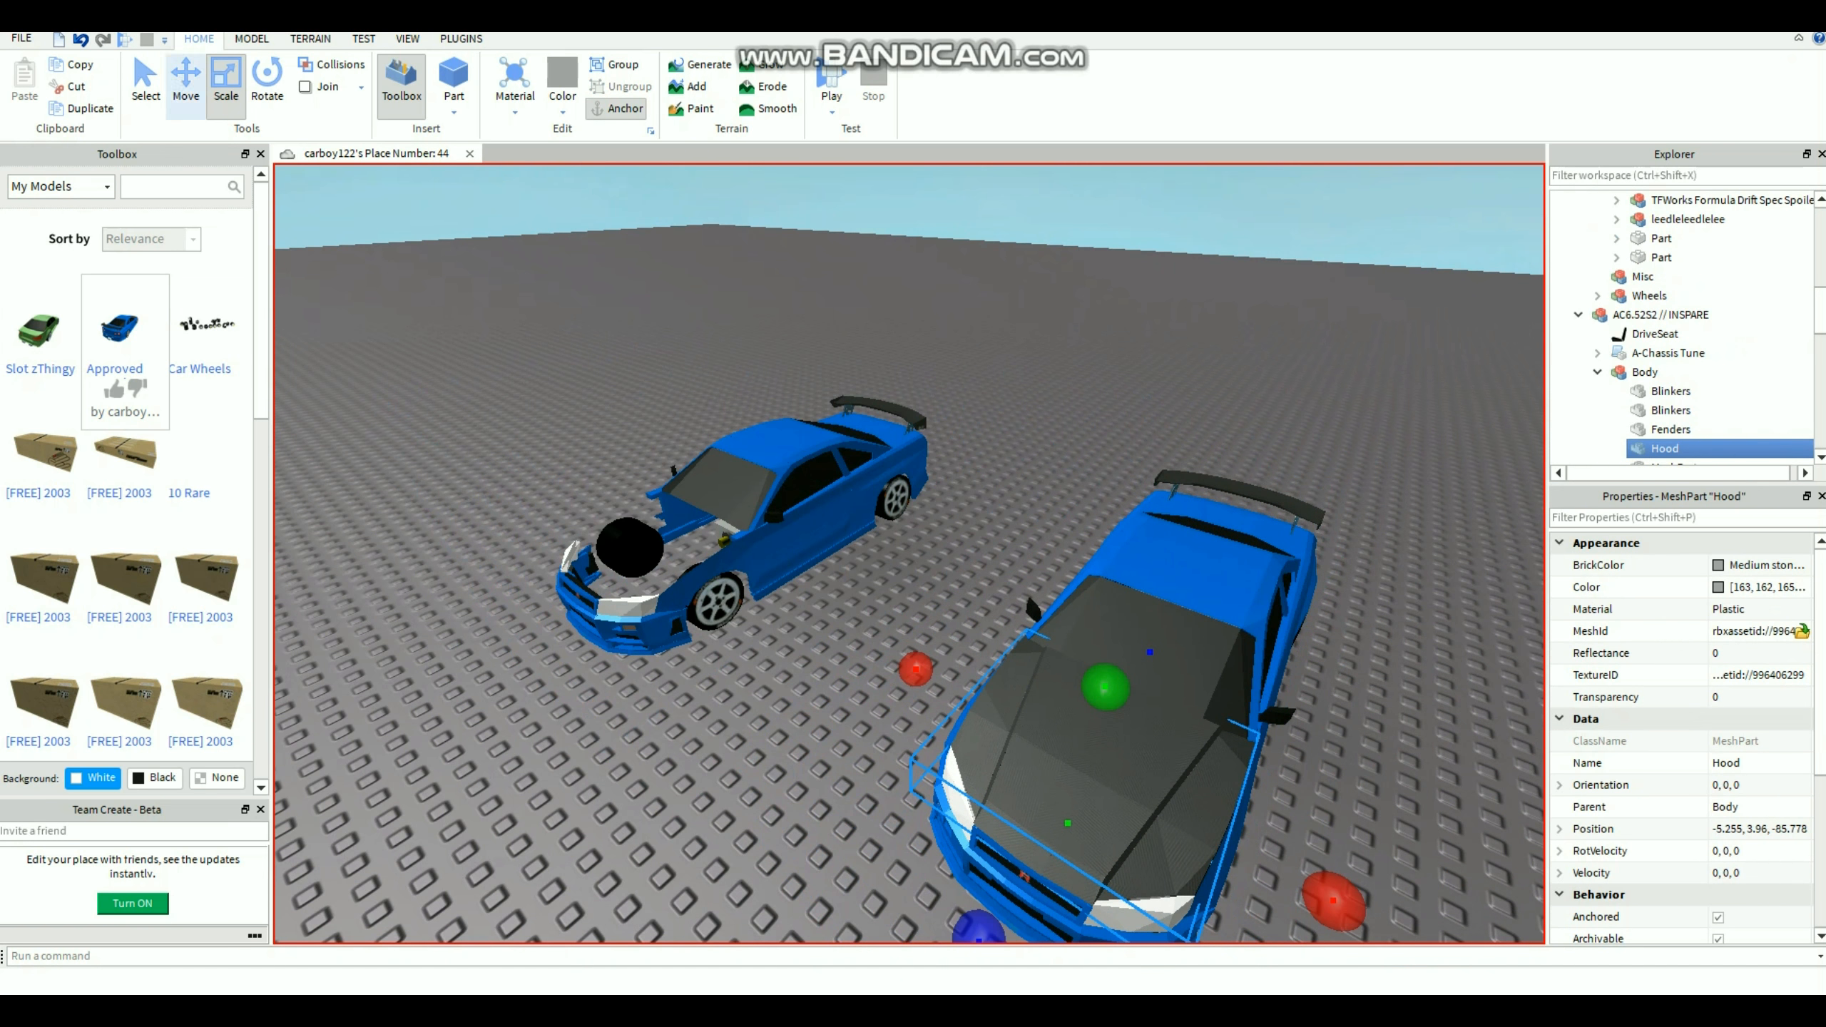
Move the newly inserted car's Hood sideways over the engine bay of the neighbouring hoodless car.
click(187, 80)
key(a)
right_drag(909, 553, 762, 539)
key(w)
key(a)
drag(1274, 577, 862, 634)
key(a)
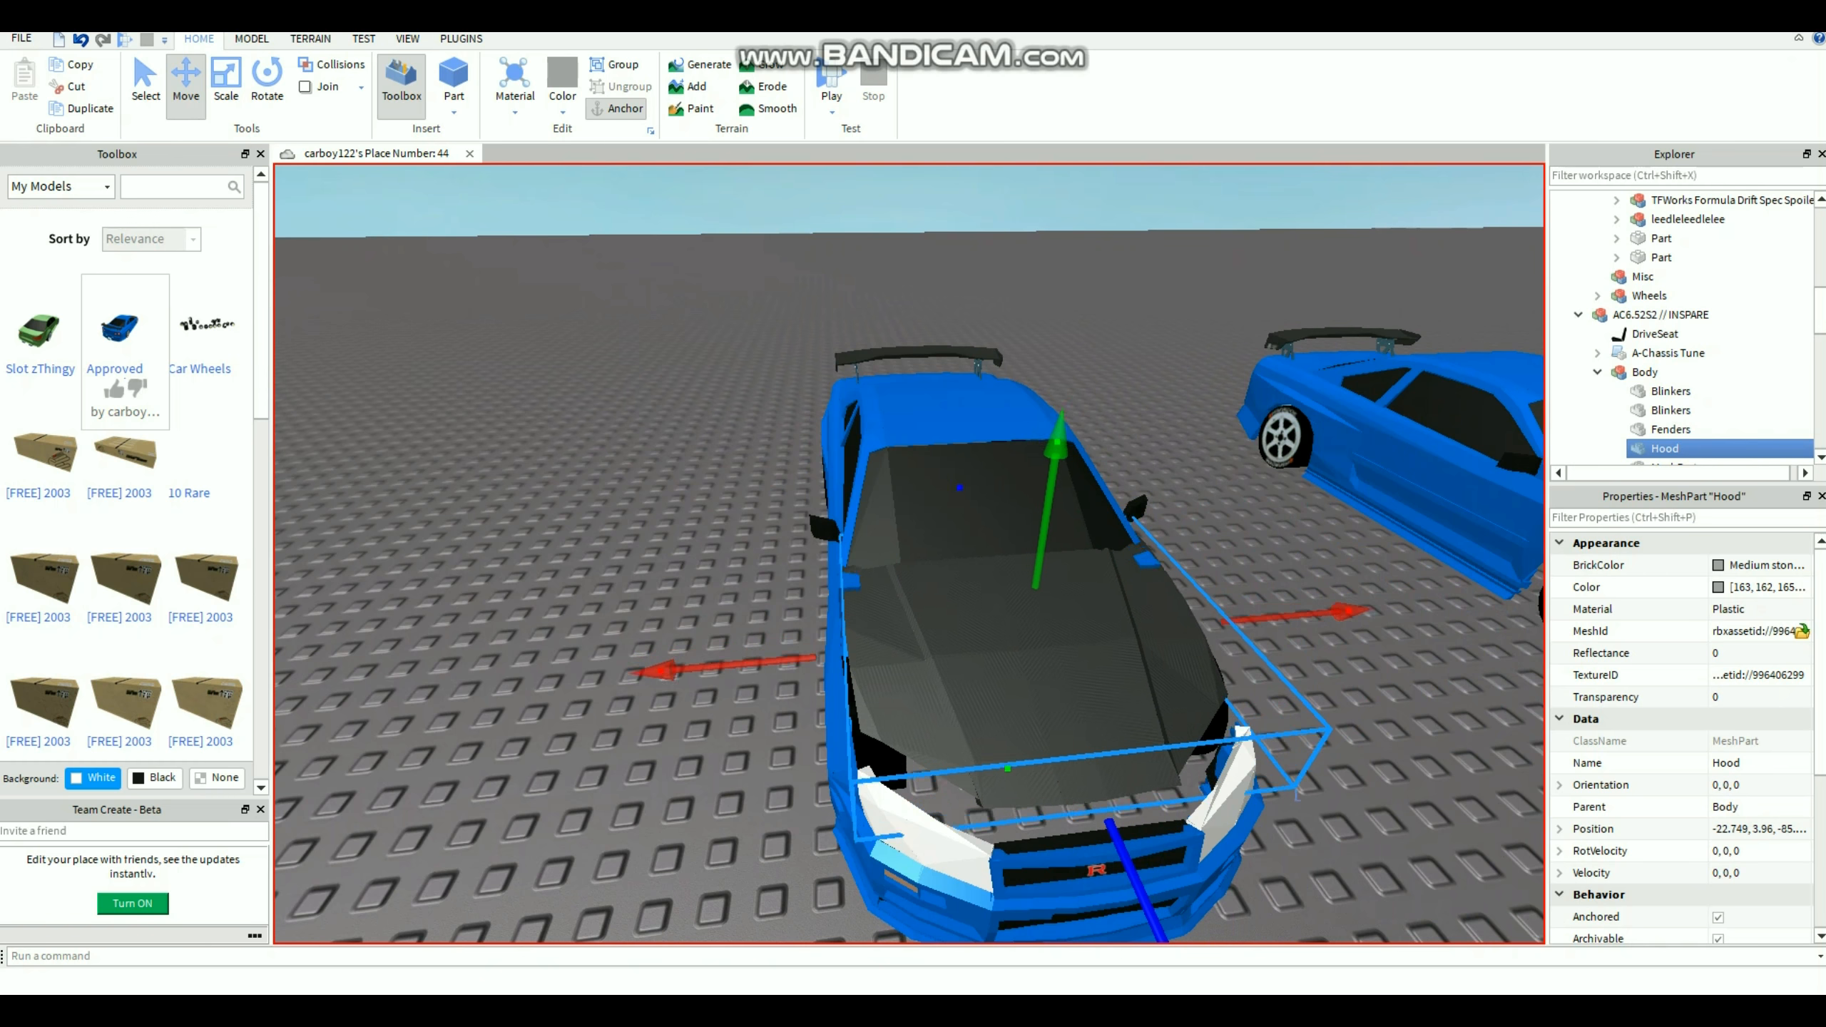
Align the Hood with the car's front at X -22.828 and nudge it slightly back toward the windshield.
key(d)
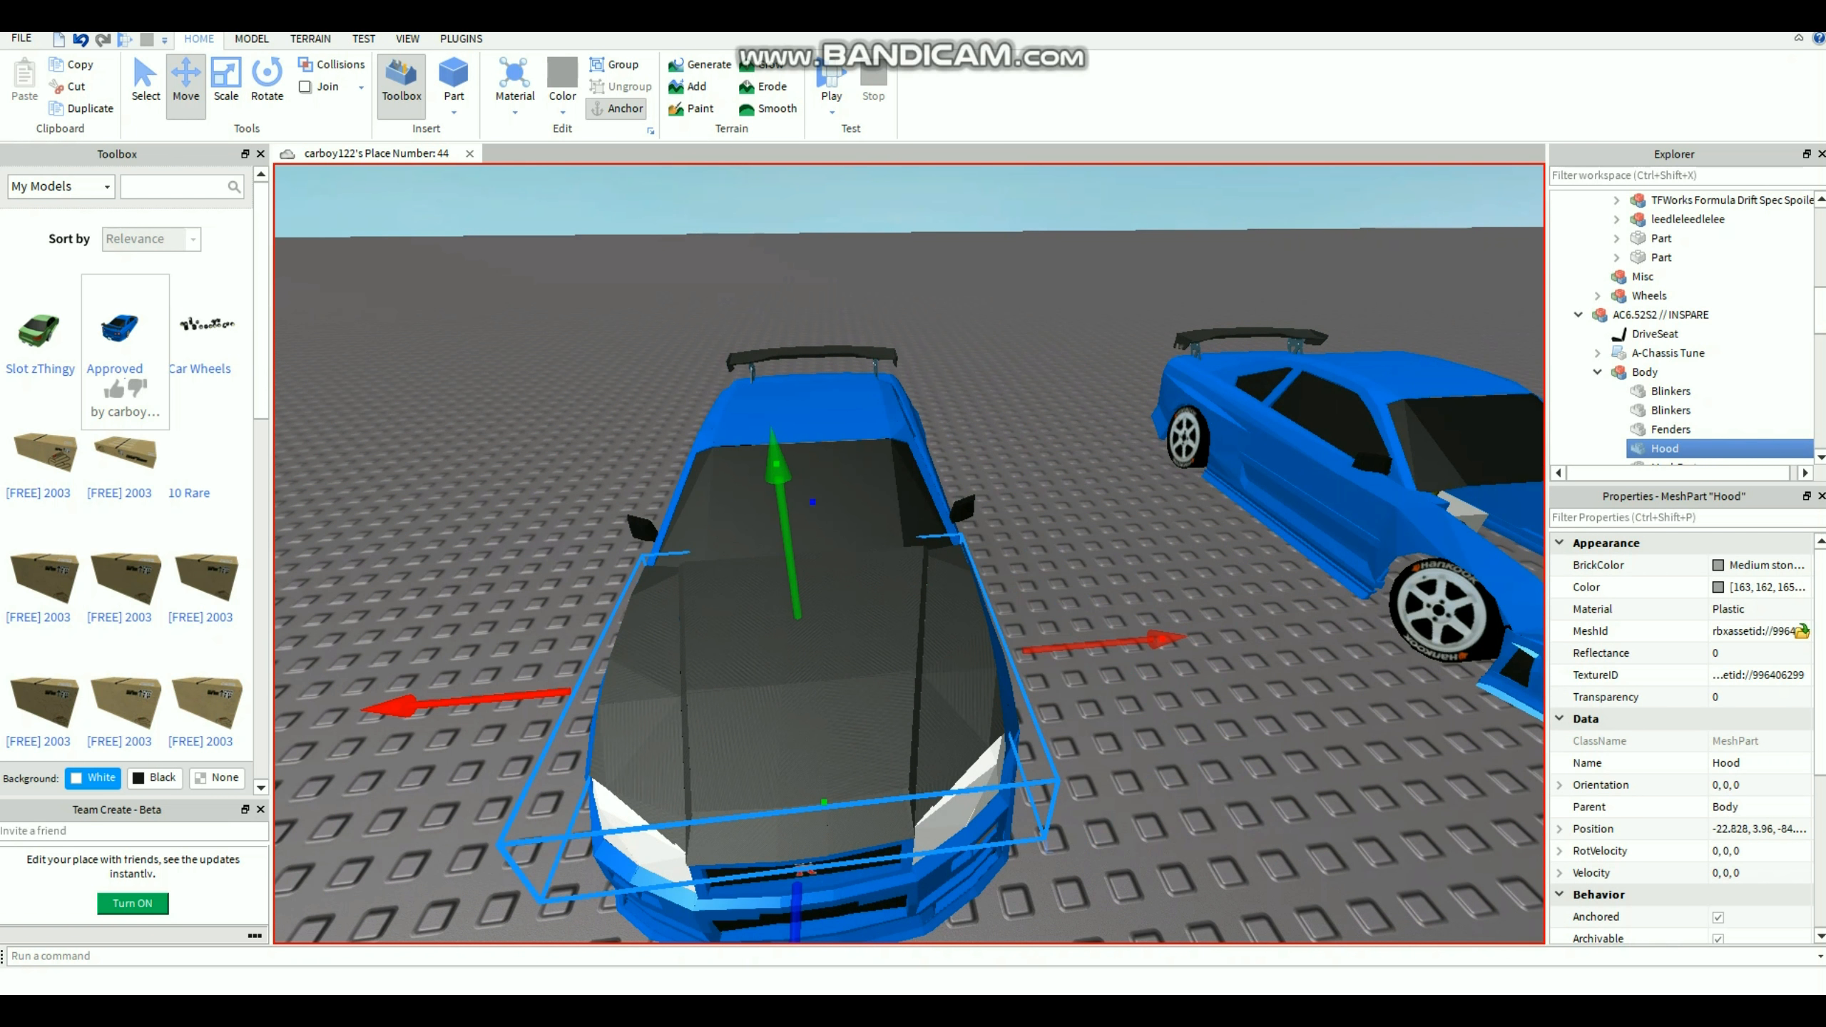
key(a)
right_drag(909, 554, 1196, 528)
key(w)
key(a)
key(s)
key(s)
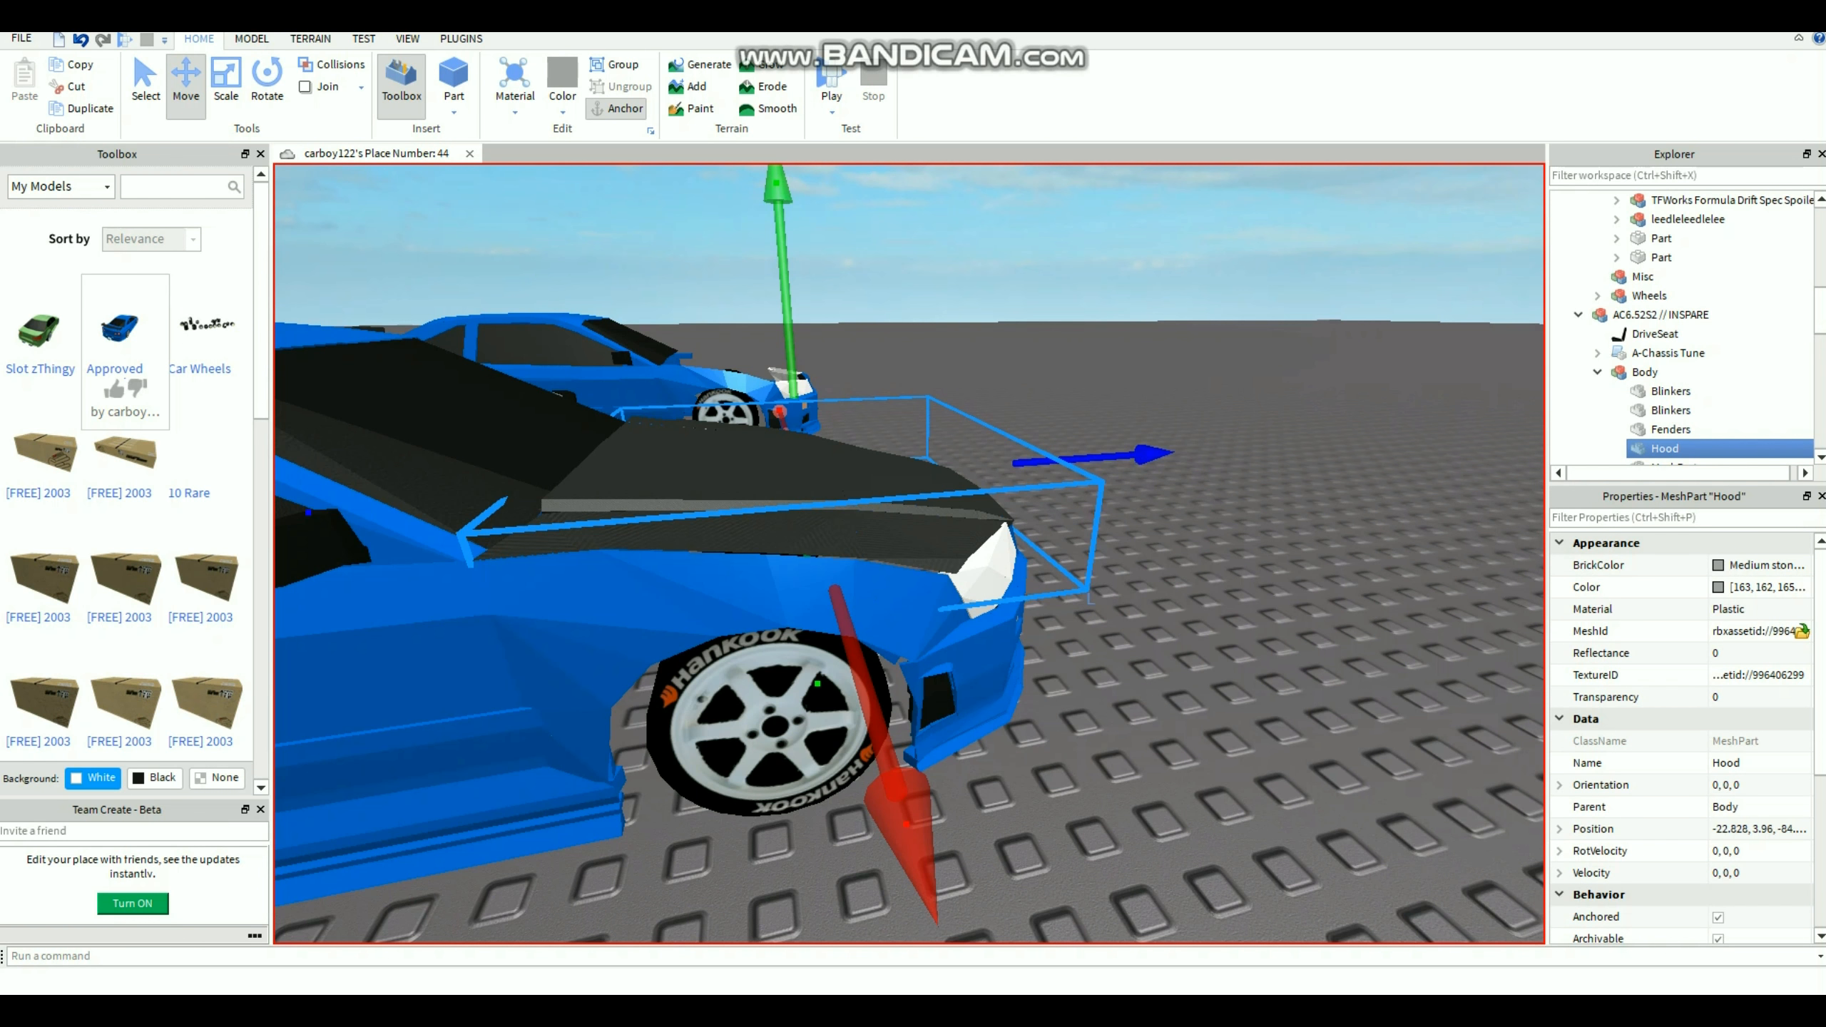
drag(1153, 453, 1143, 454)
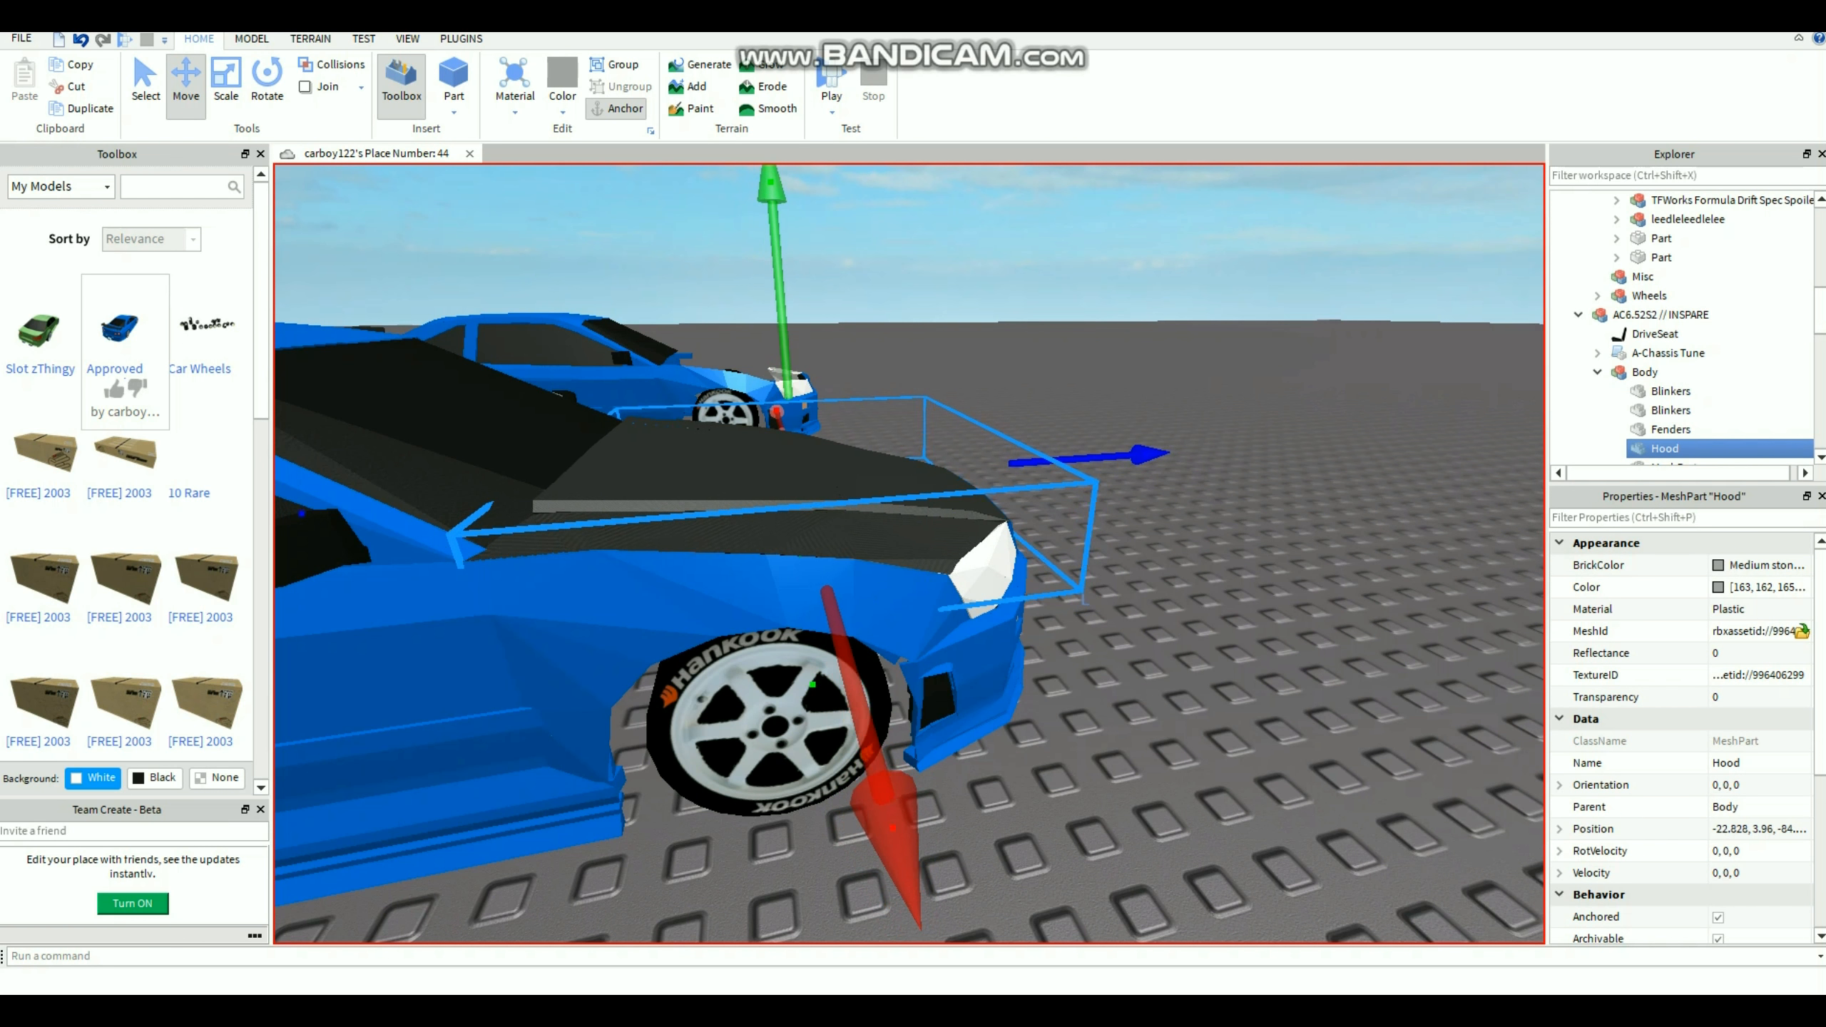
Start a play test of the place with the two blue cars.
click(1179, 503)
key(d)
right_drag(1121, 518, 1208, 532)
key(s)
key(a)
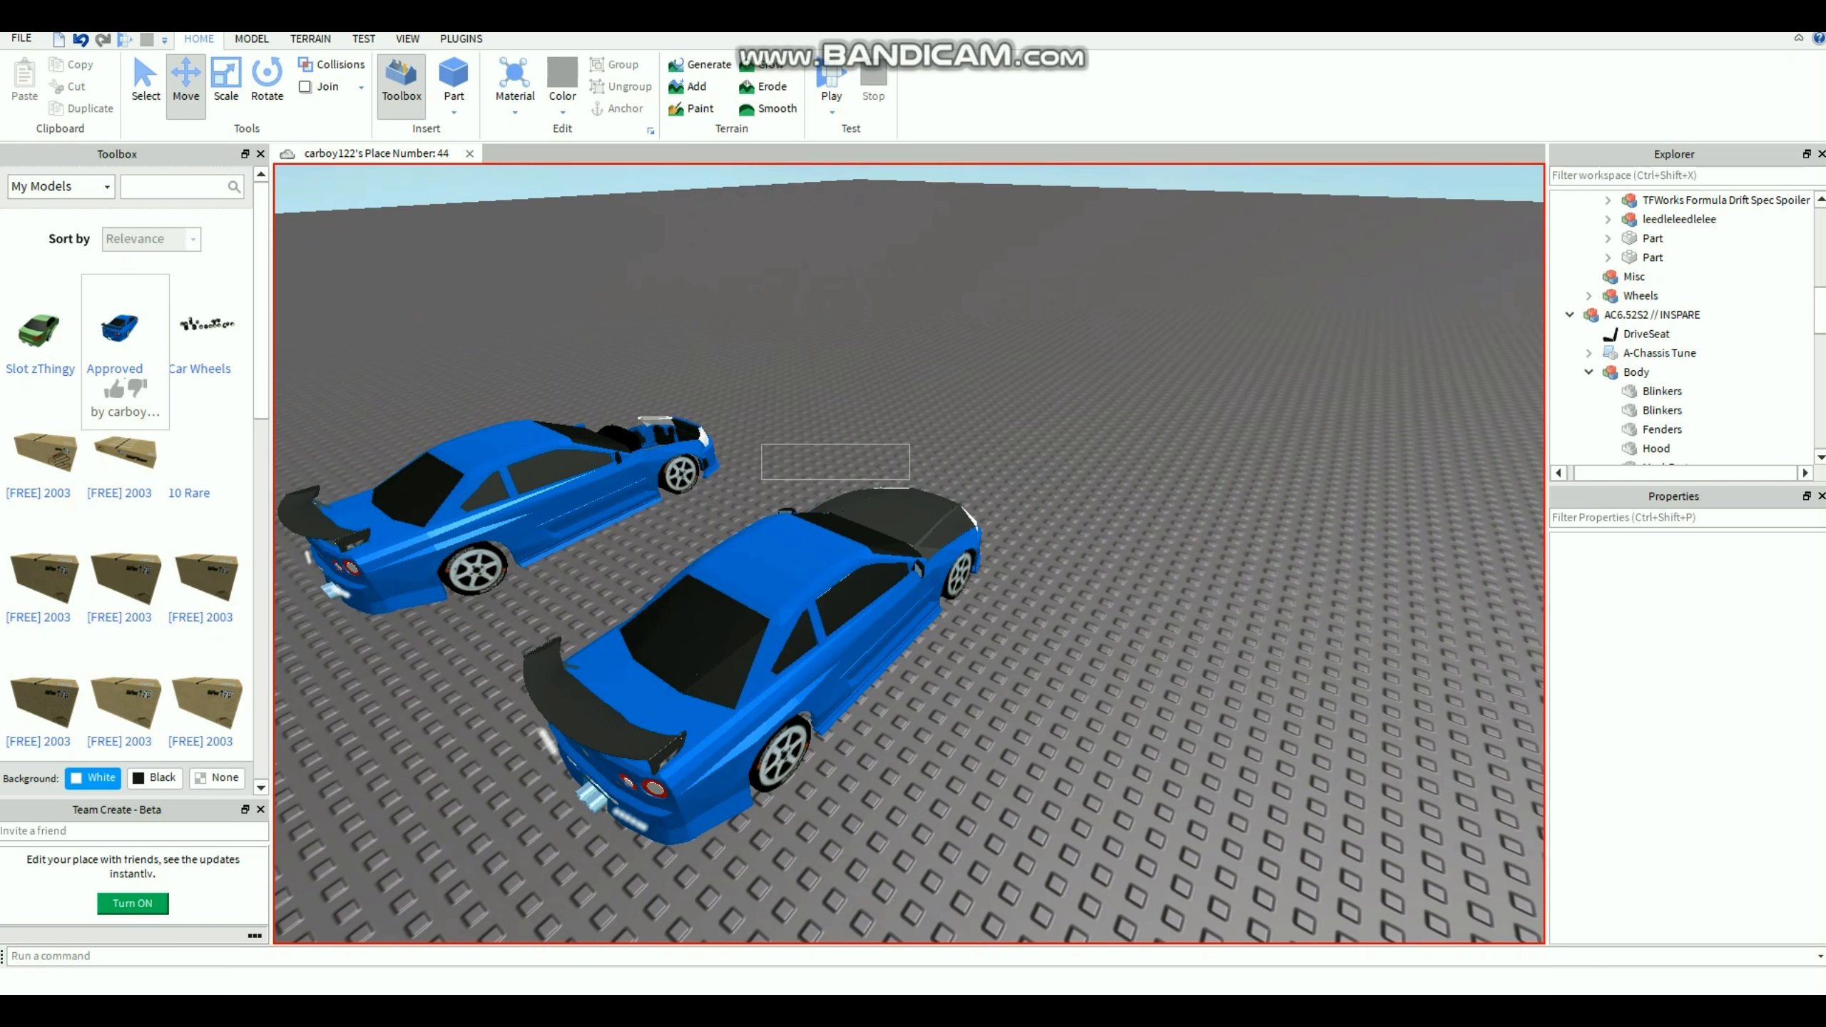
drag(762, 480, 705, 895)
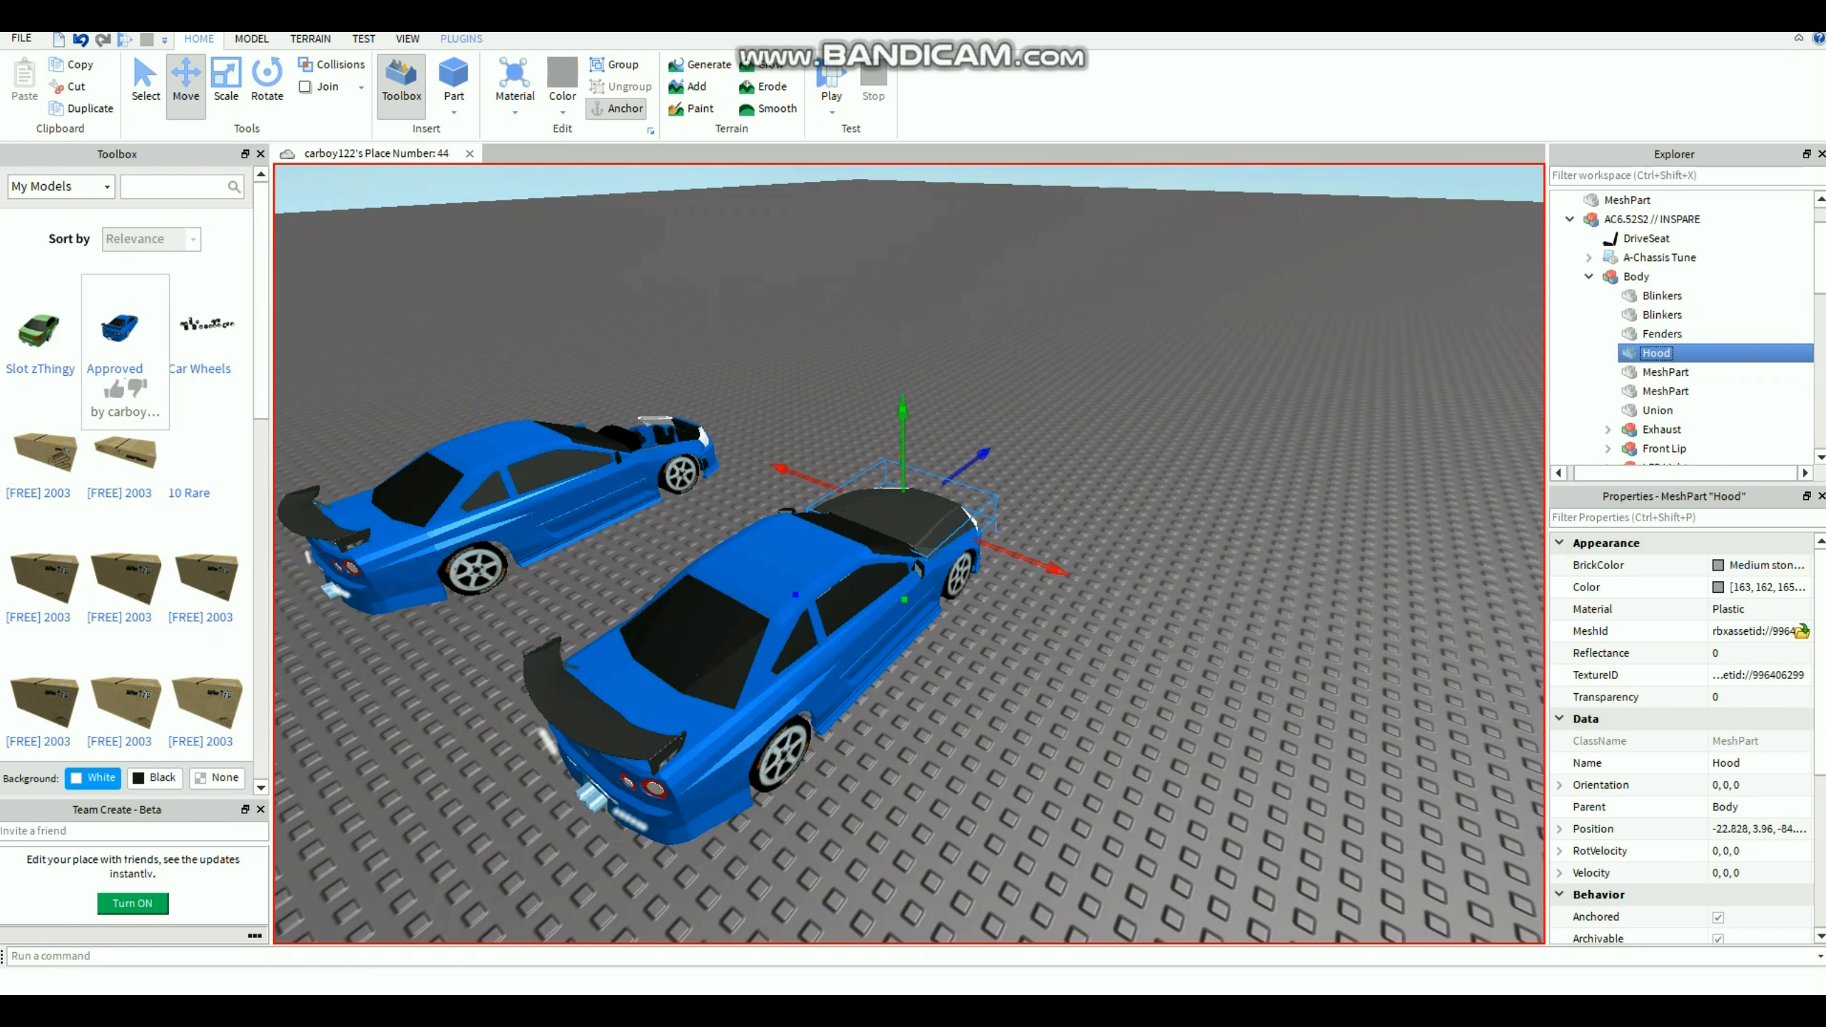
click(363, 38)
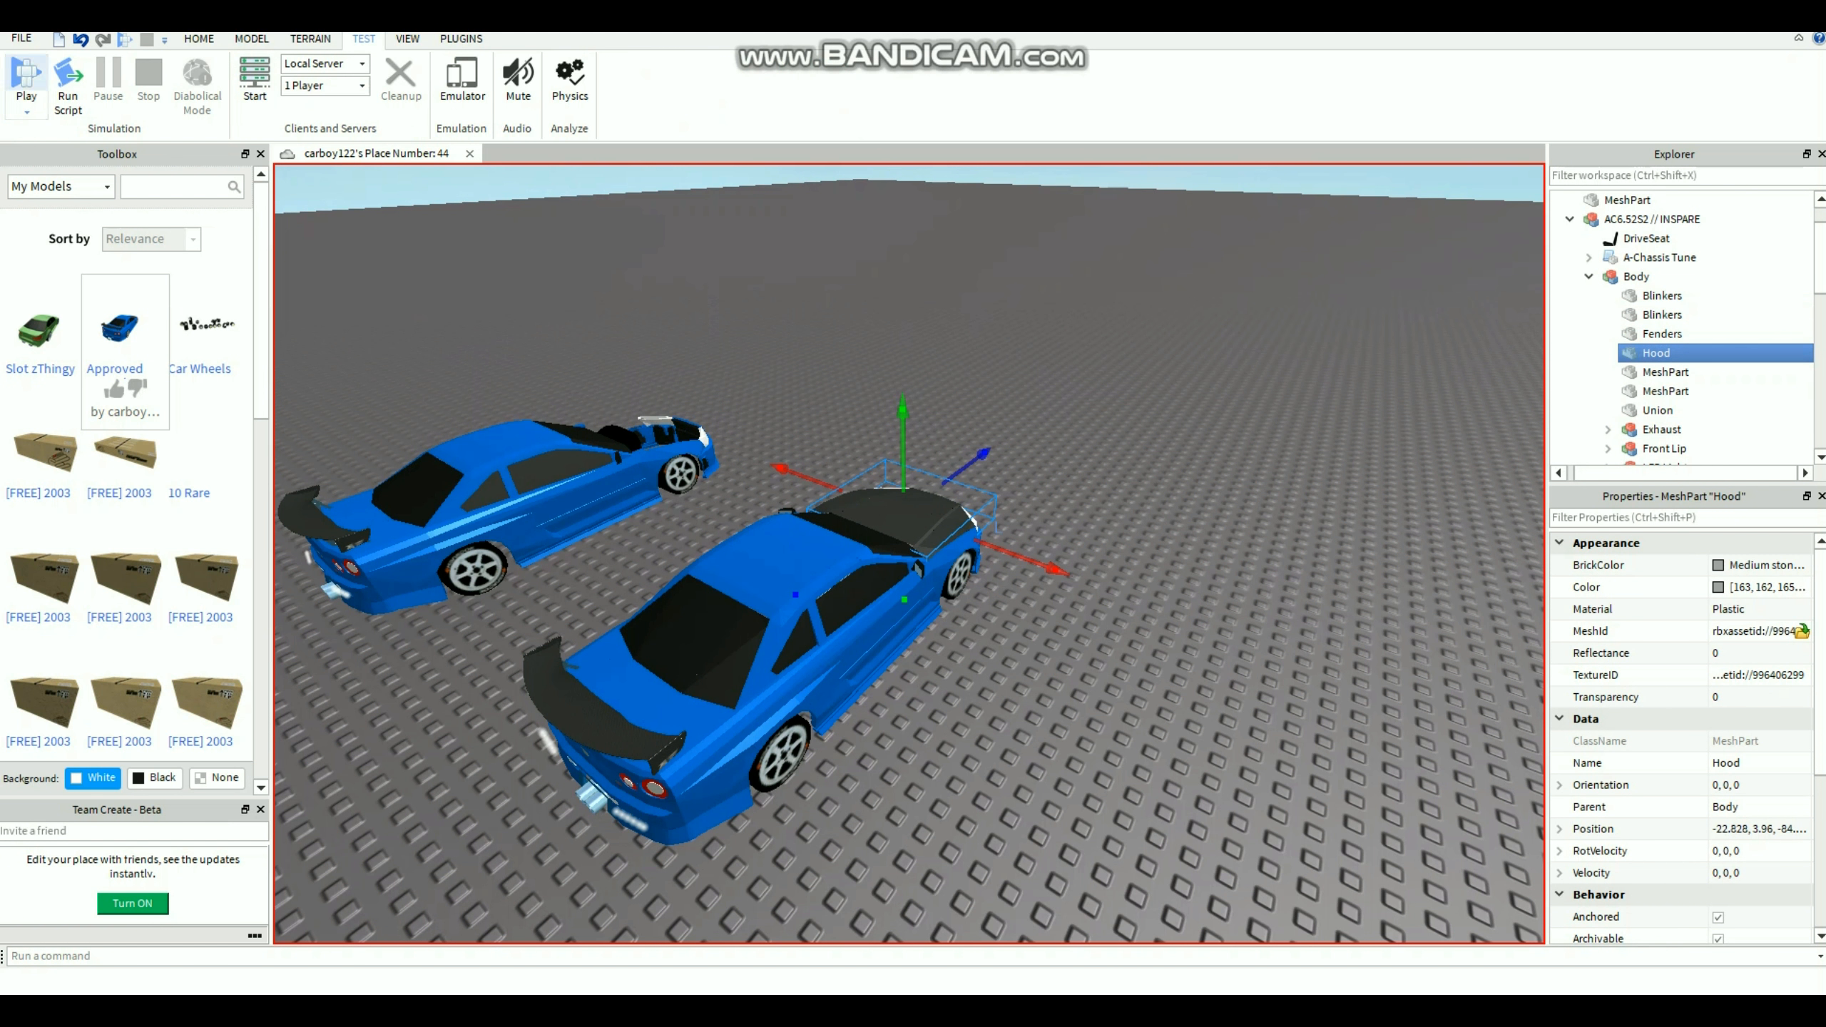
click(25, 72)
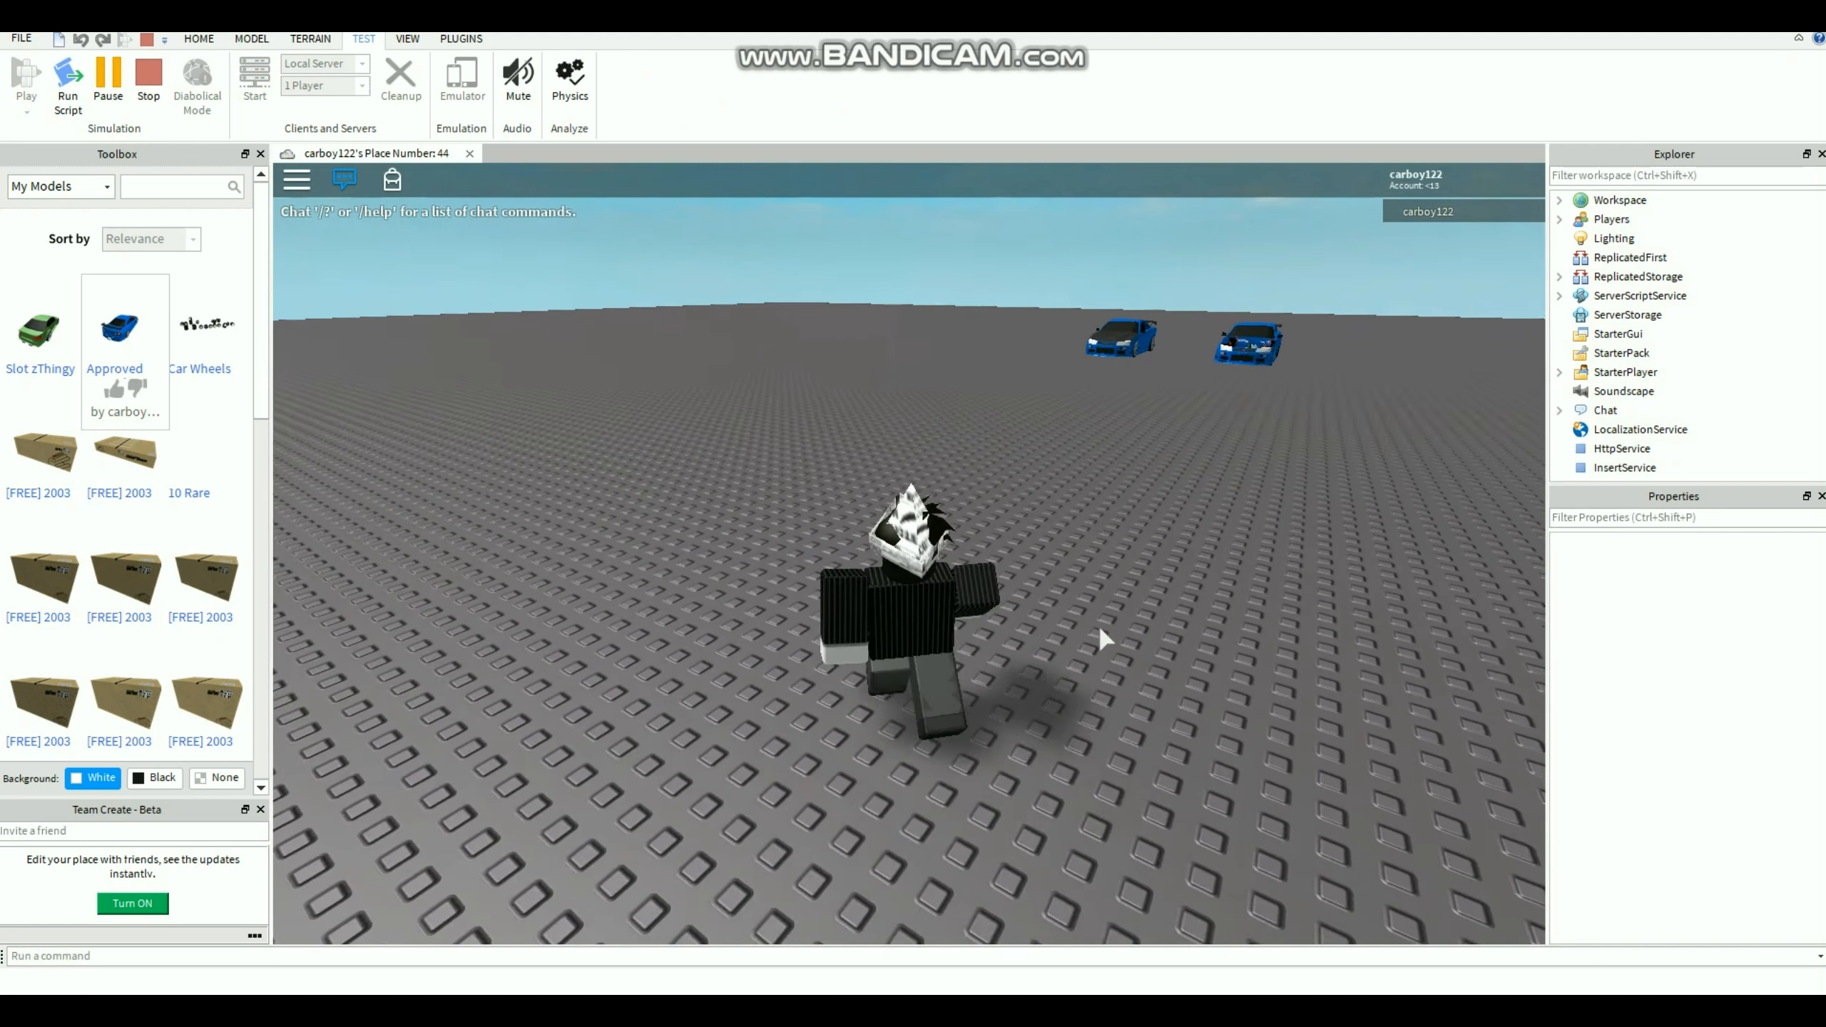
Walk the character to the car with the fitted hood and seat it in the driver's seat.
key(w)
right_drag(1101, 628, 1100, 629)
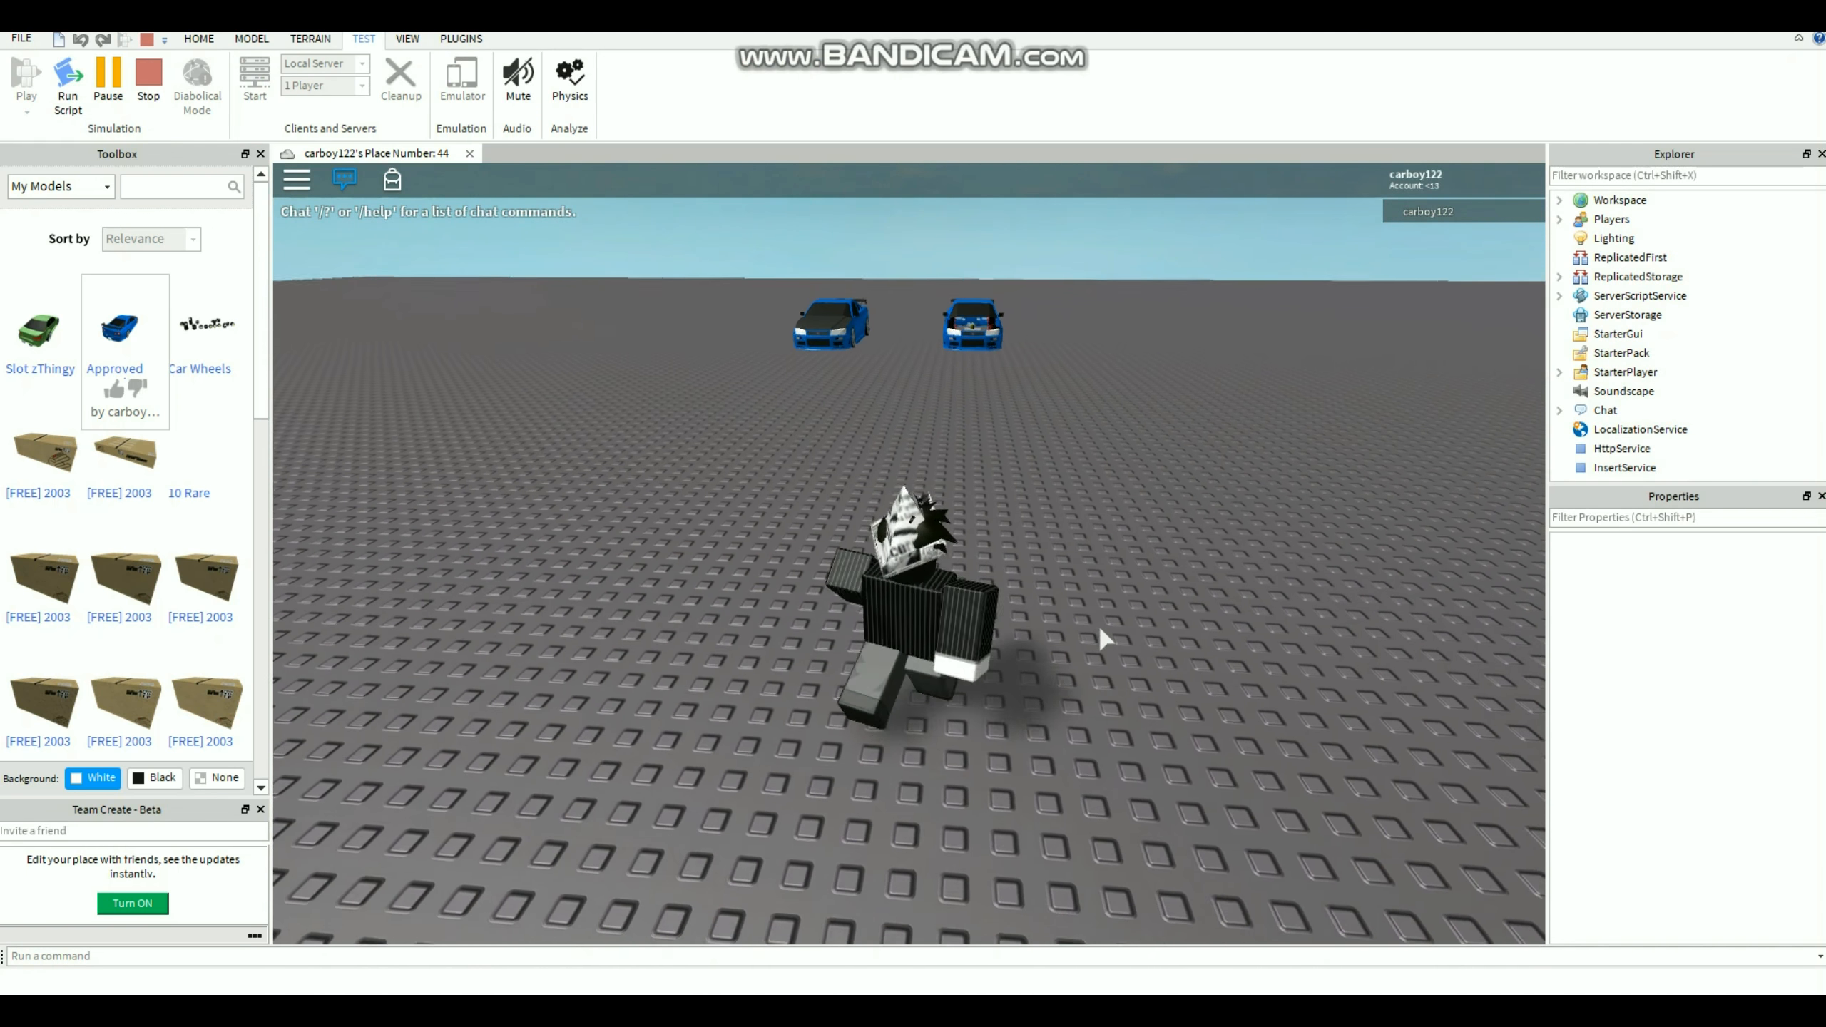
key(w)
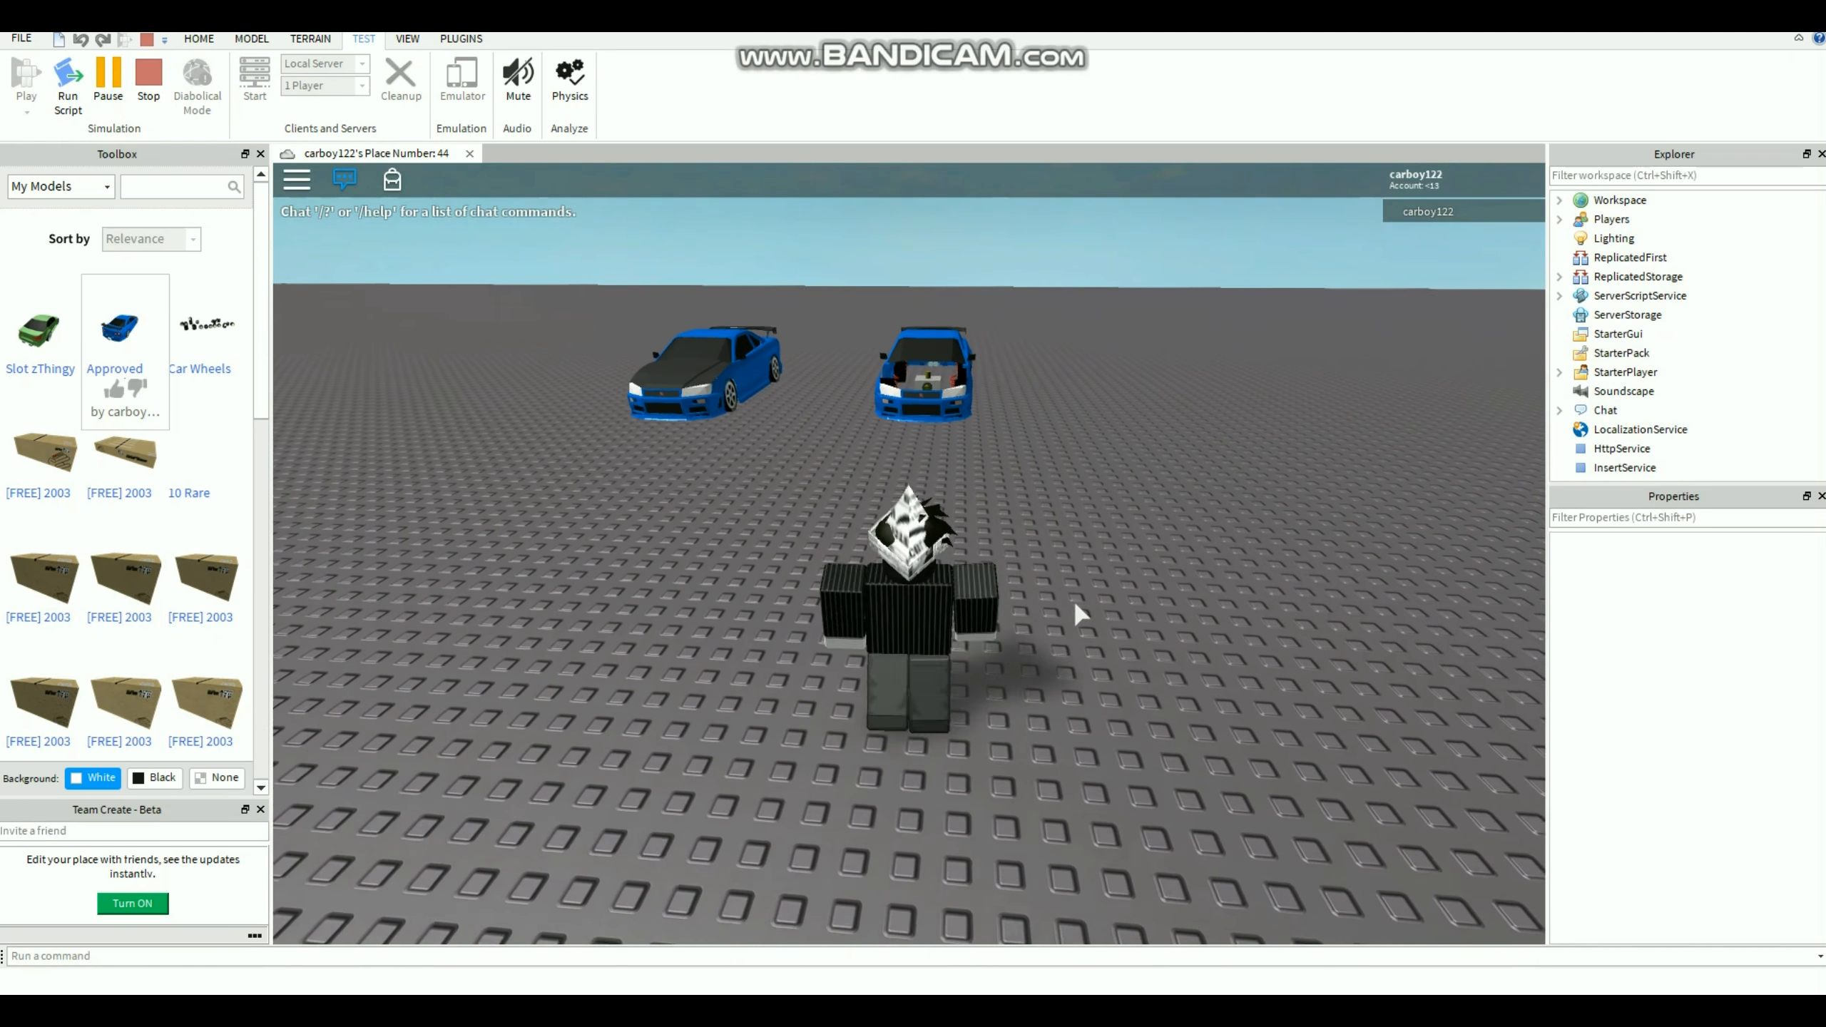
key(w)
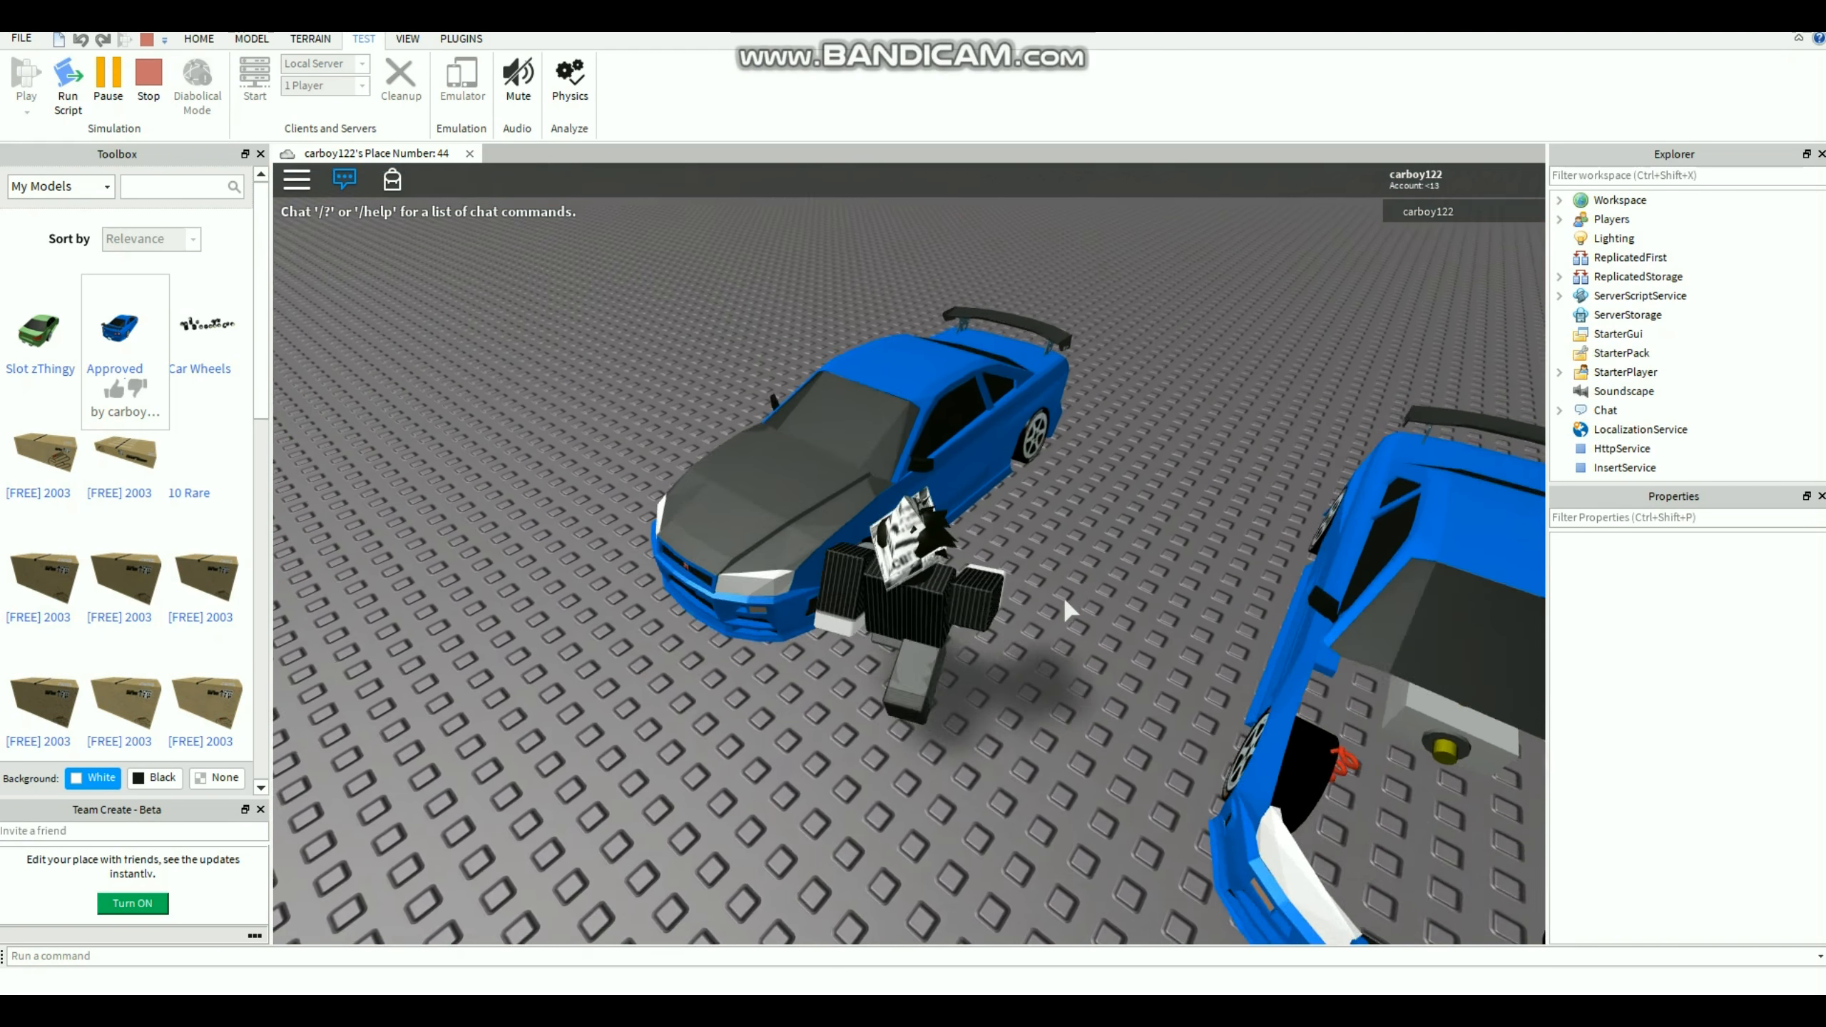
key(w)
right_drag(1064, 600, 1064, 600)
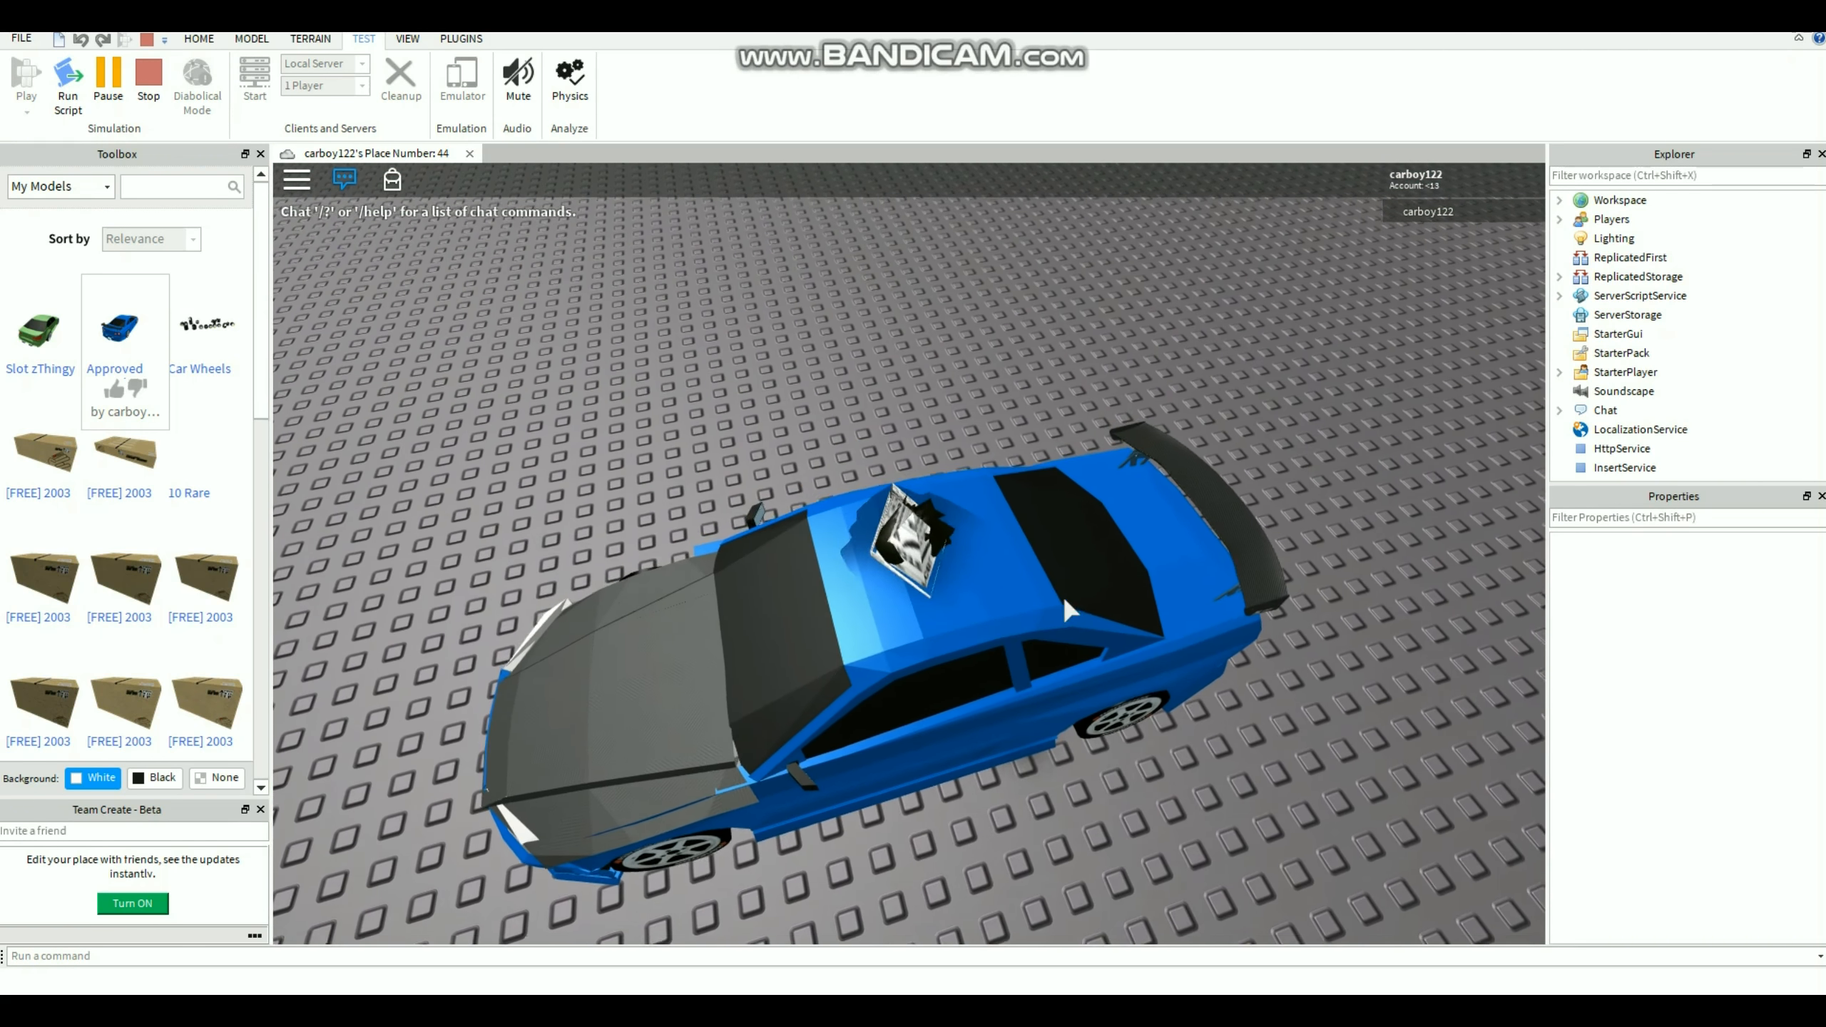
key(s)
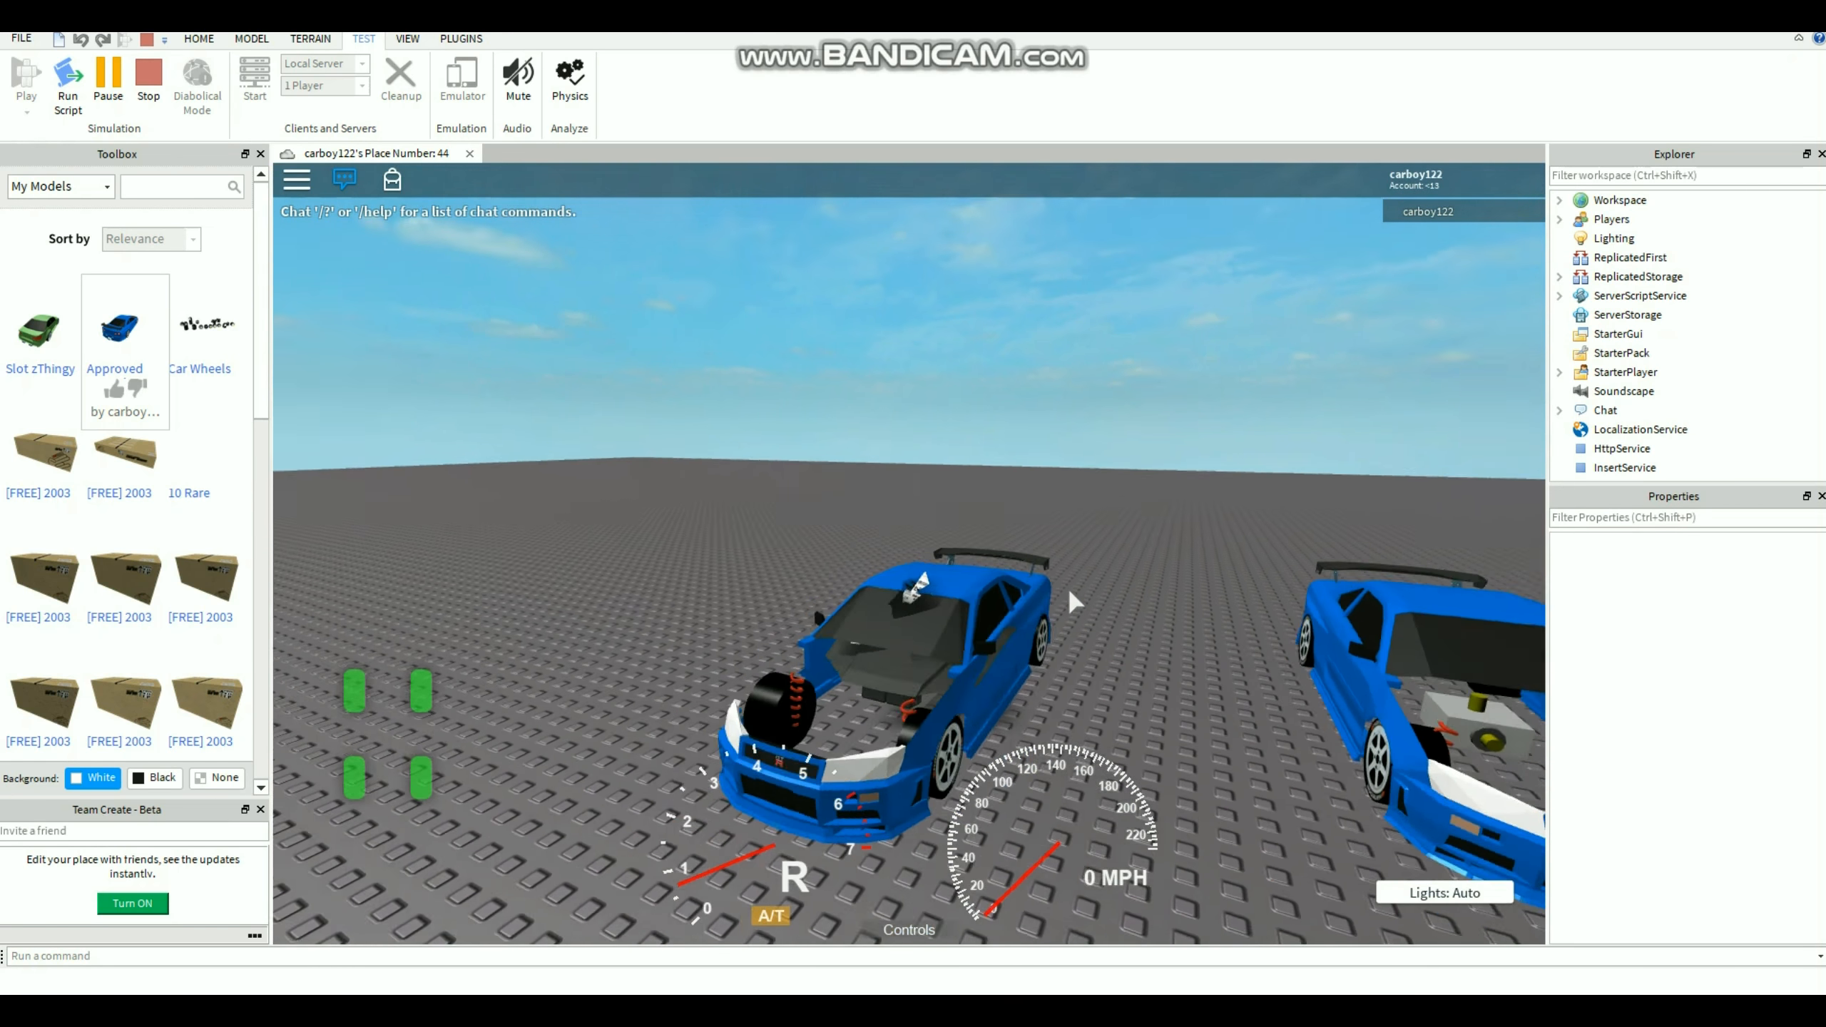
Test-drive the blue car forward in tight turns around the other car.
key(w)
key(d)
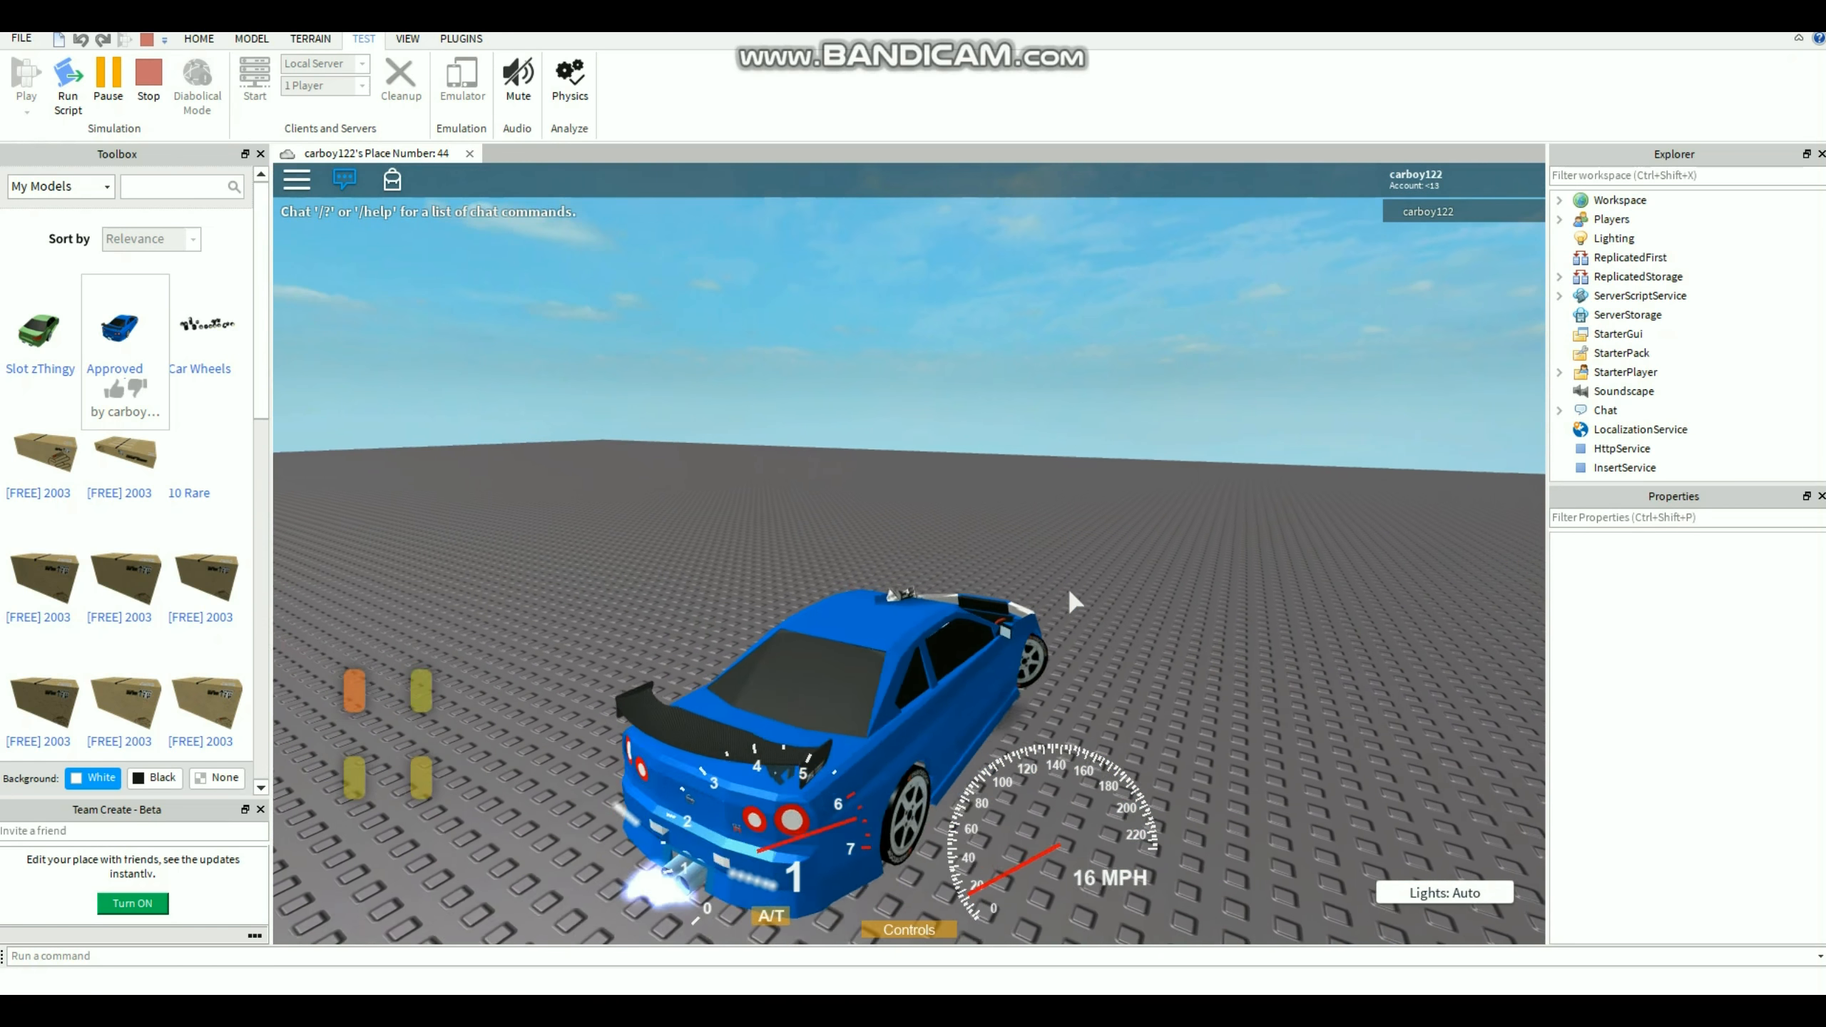
key(p)
key(d)
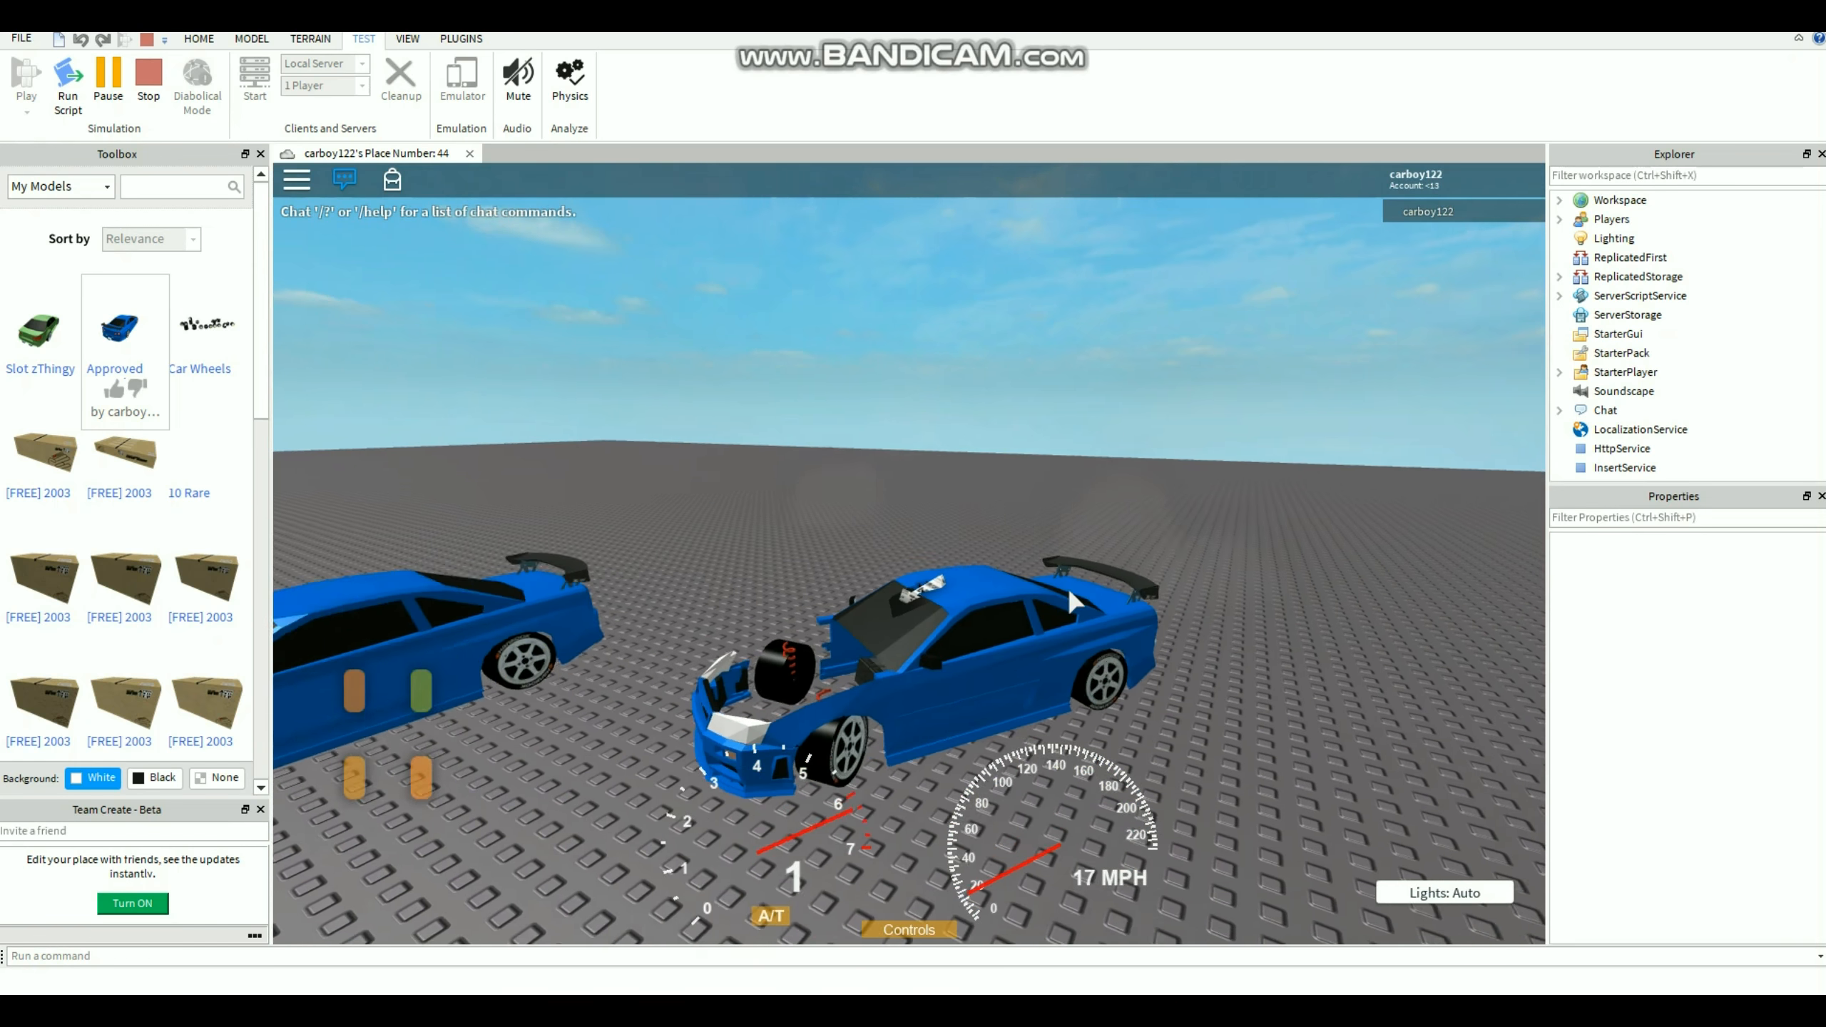
key(w)
key(d)
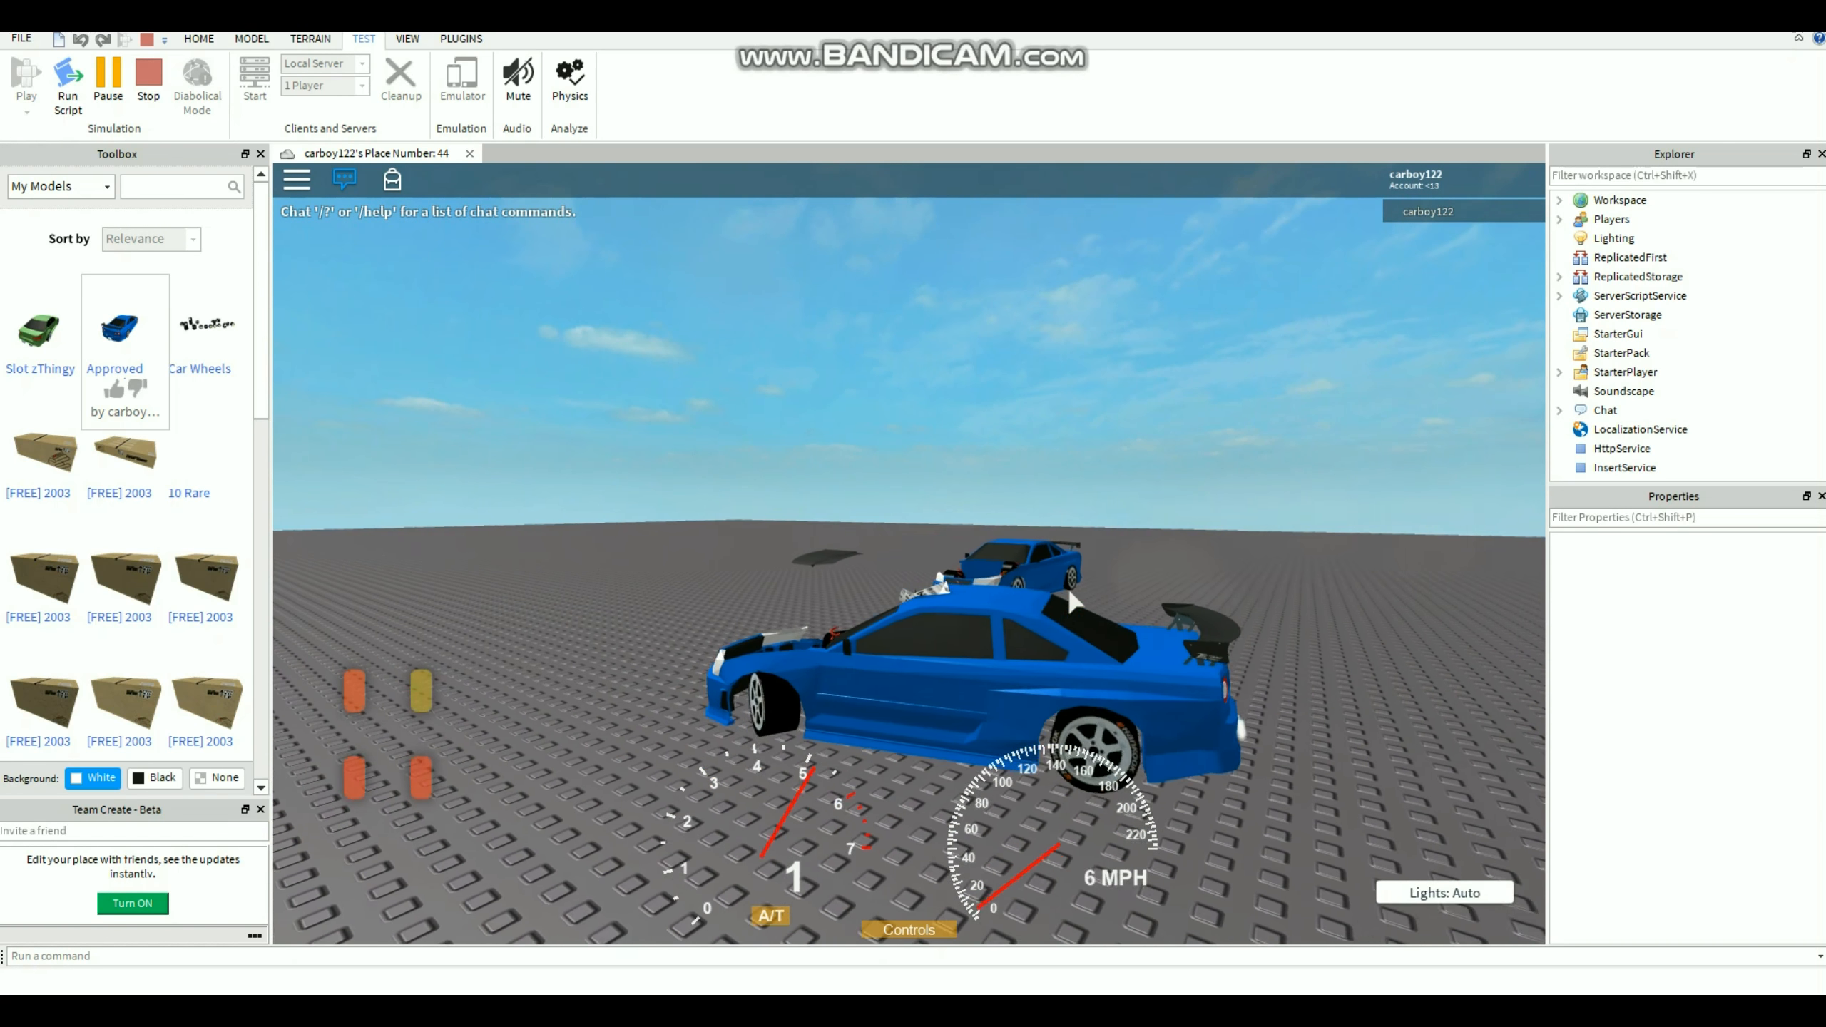
key(w)
key(d)
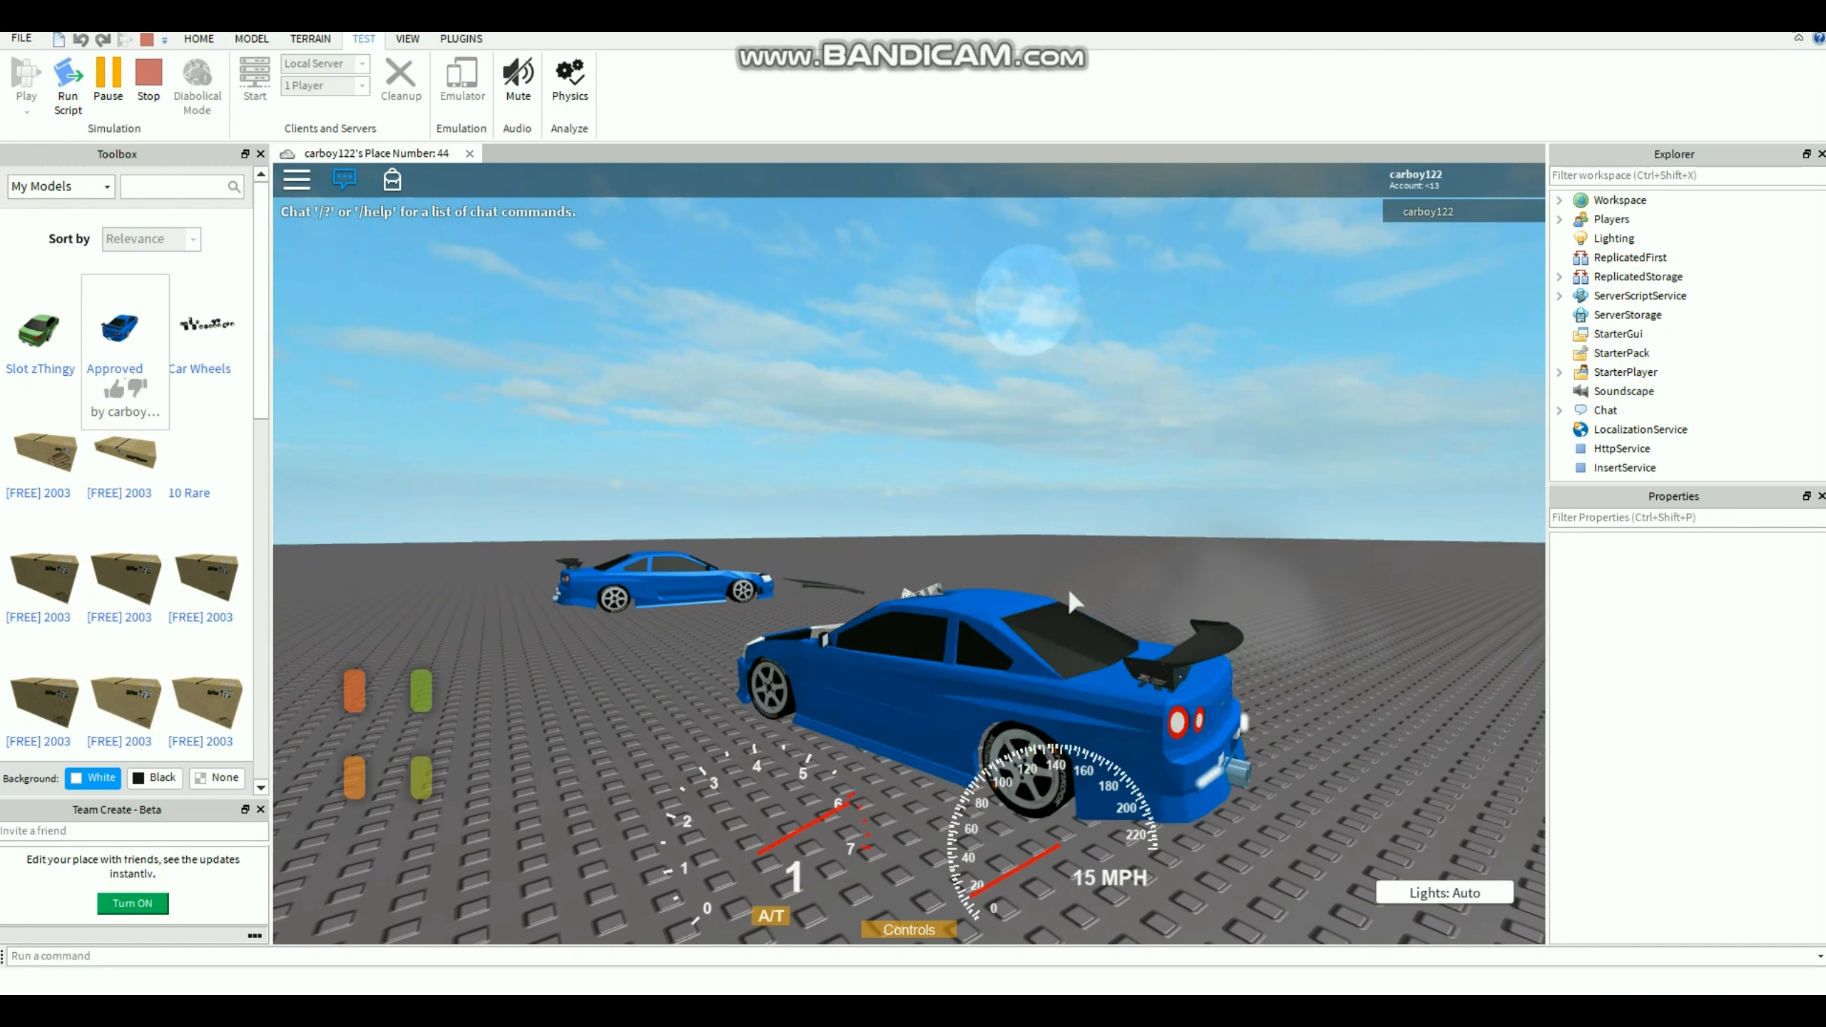
key(w)
key(d)
key(a)
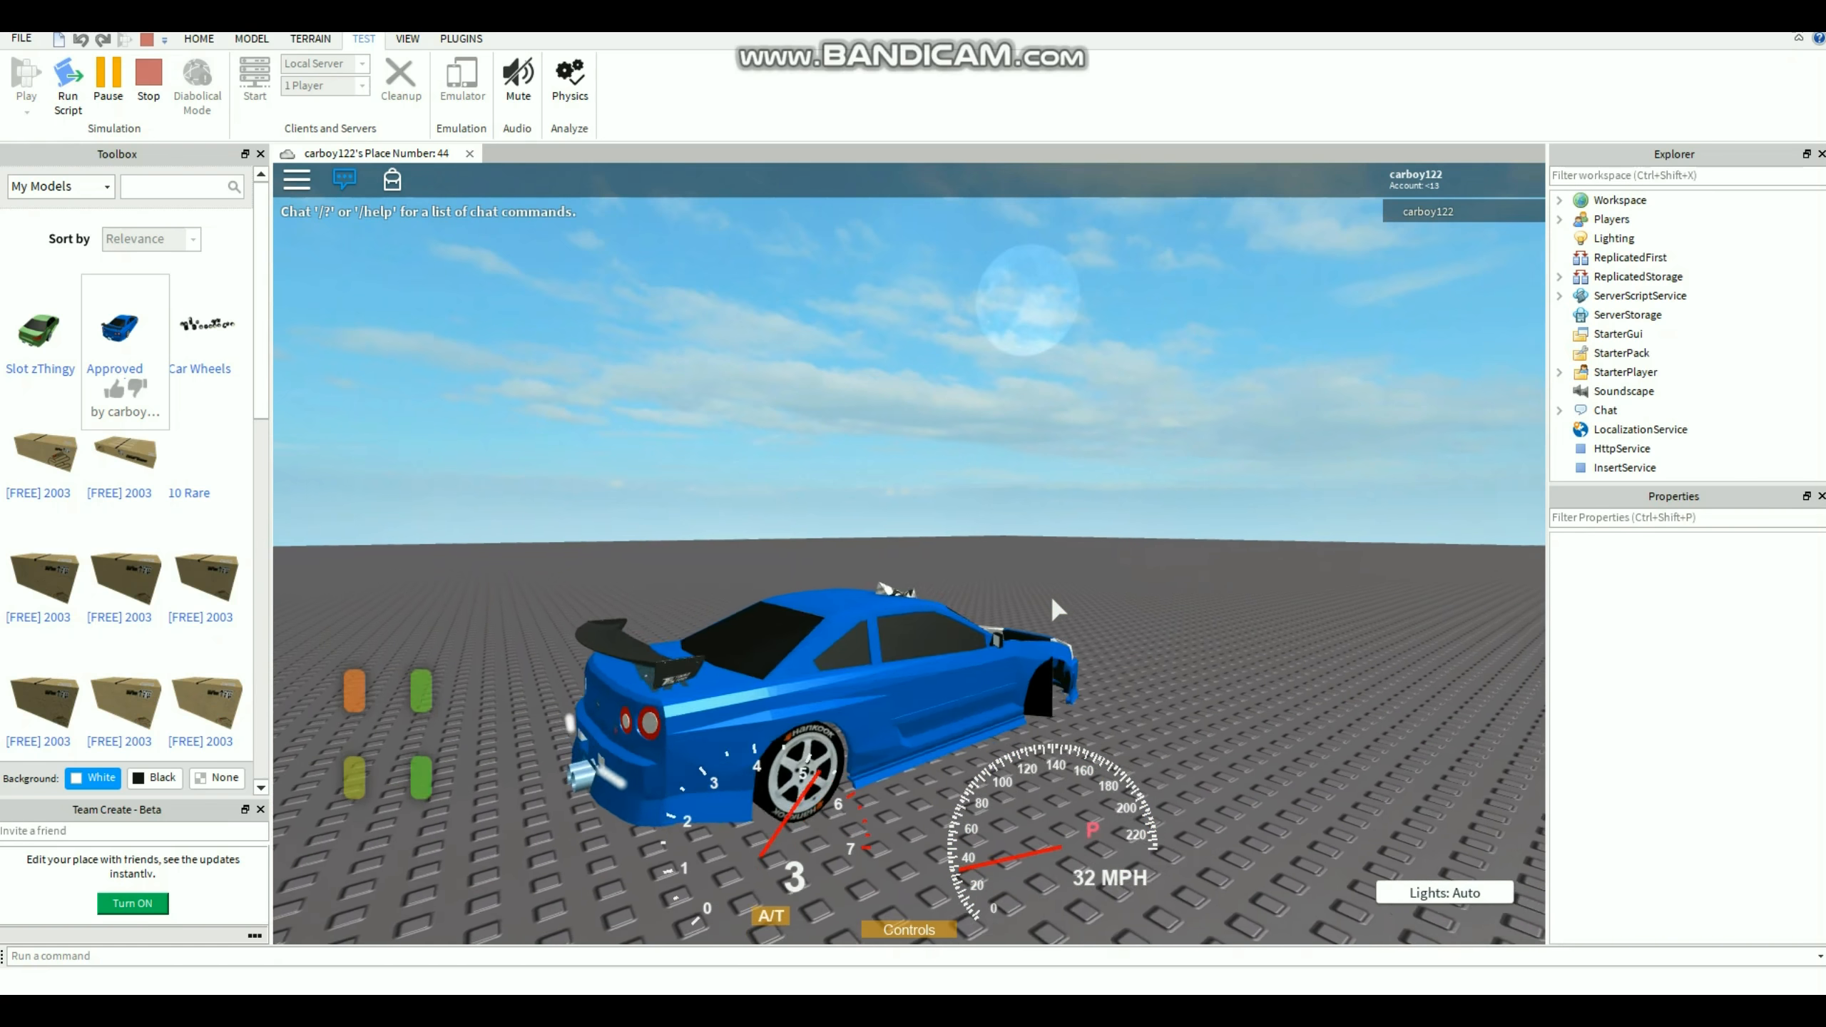
Drive the car back toward the other blue car and the loose hood, then reverse away.
right_drag(1052, 600, 1052, 600)
key(w)
key(a)
key(p)
key(w)
key(d)
right_drag(1052, 600, 1052, 600)
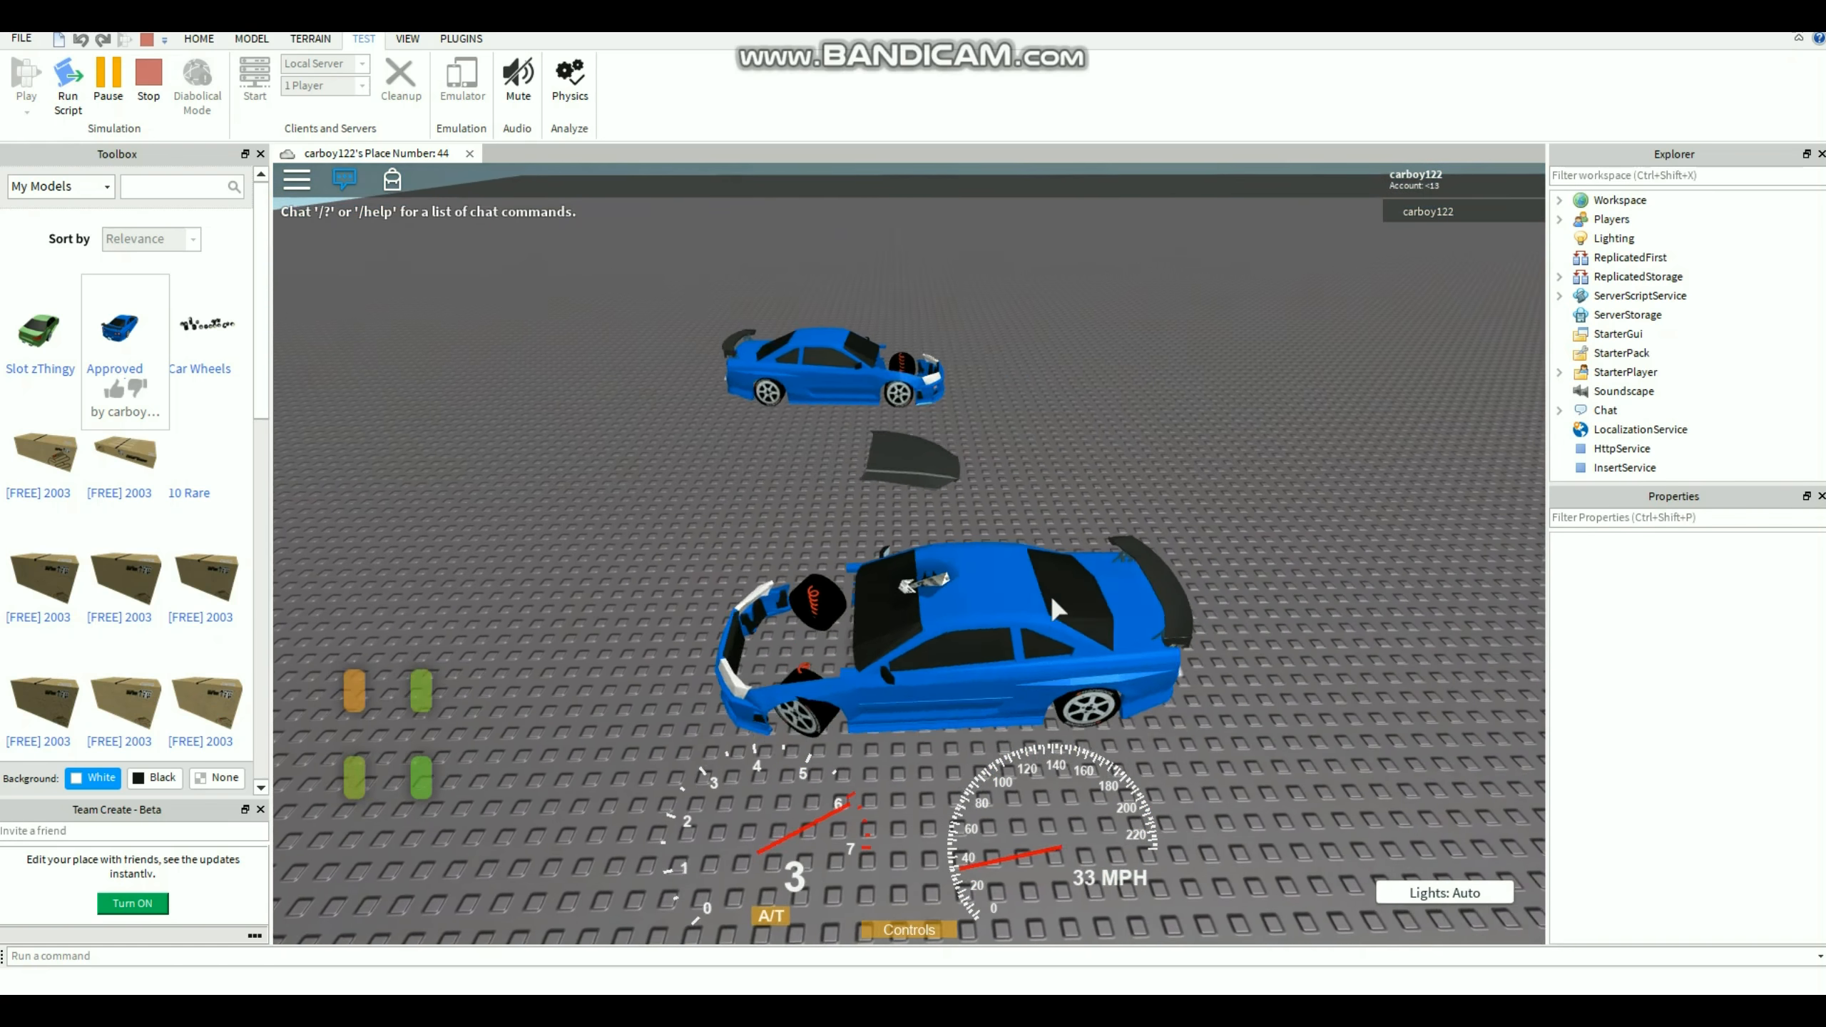
key(d)
key(w)
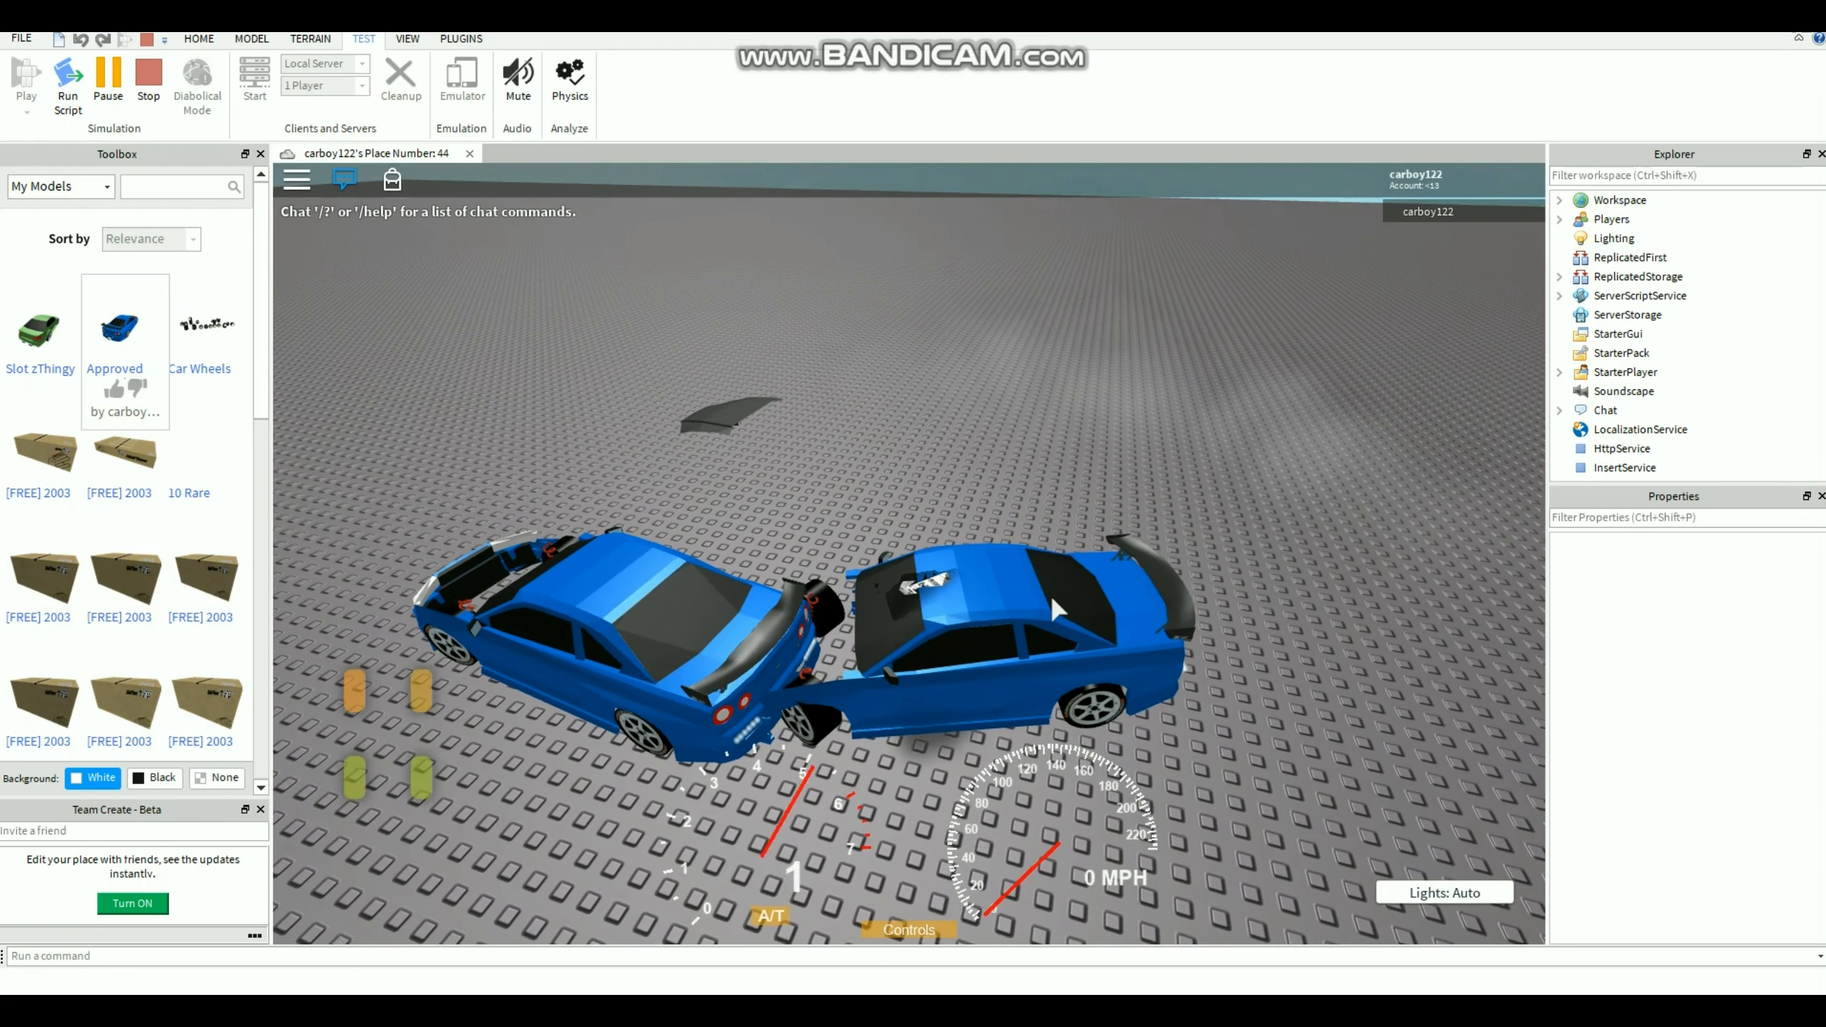
key(s)
key(a)
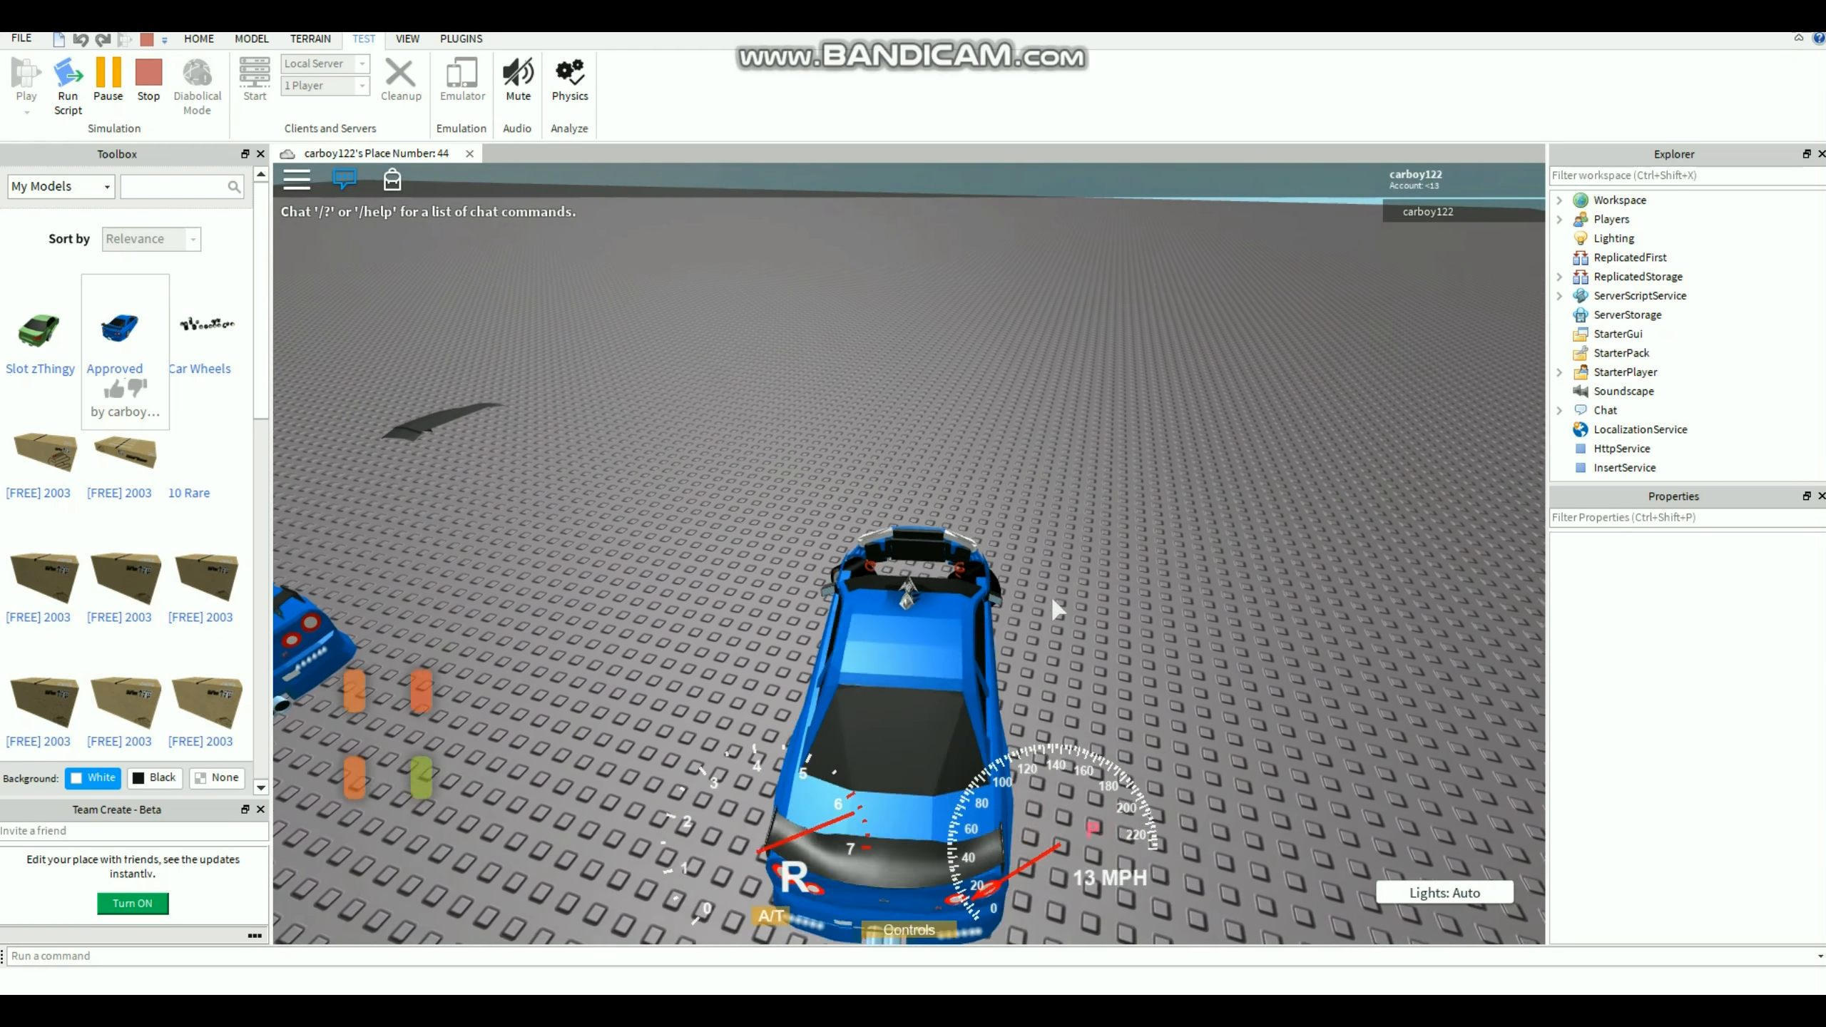
Drive the car past the loose hood, back up, and turn across the open baseplate.
key(p)
right_drag(1052, 600, 1052, 600)
key(p)
key(w)
key(a)
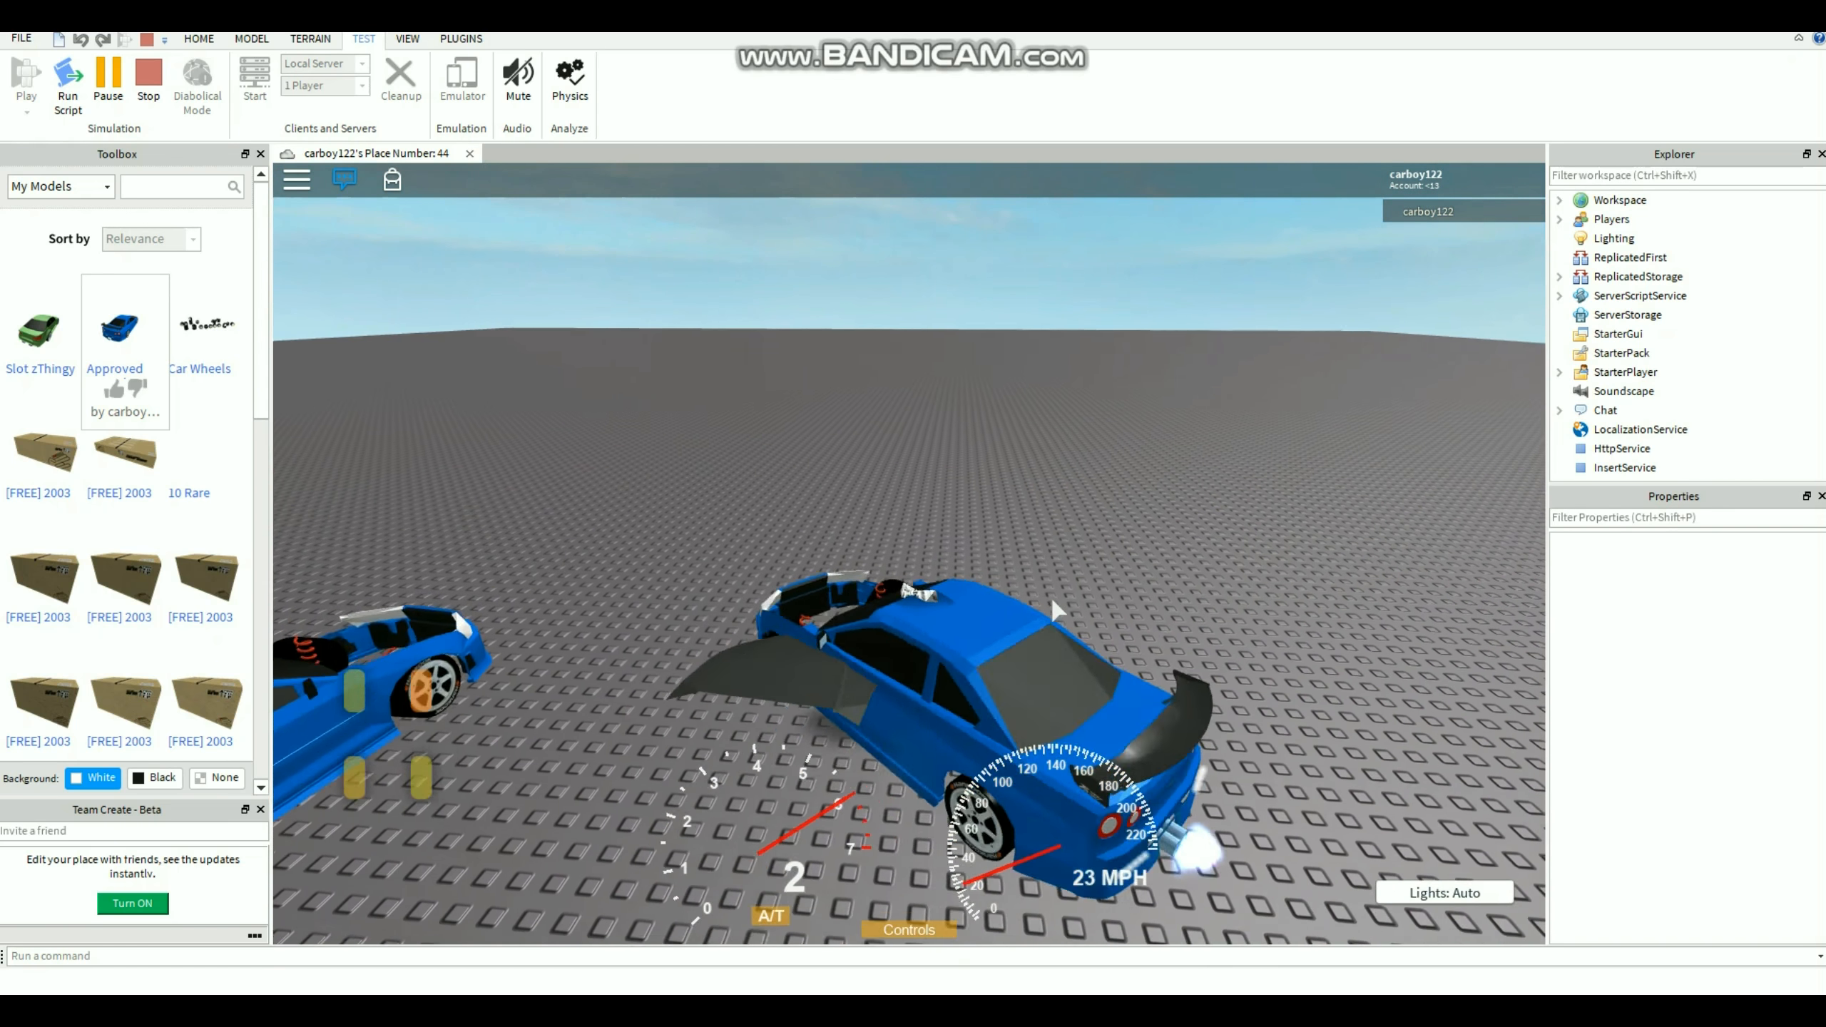
key(s)
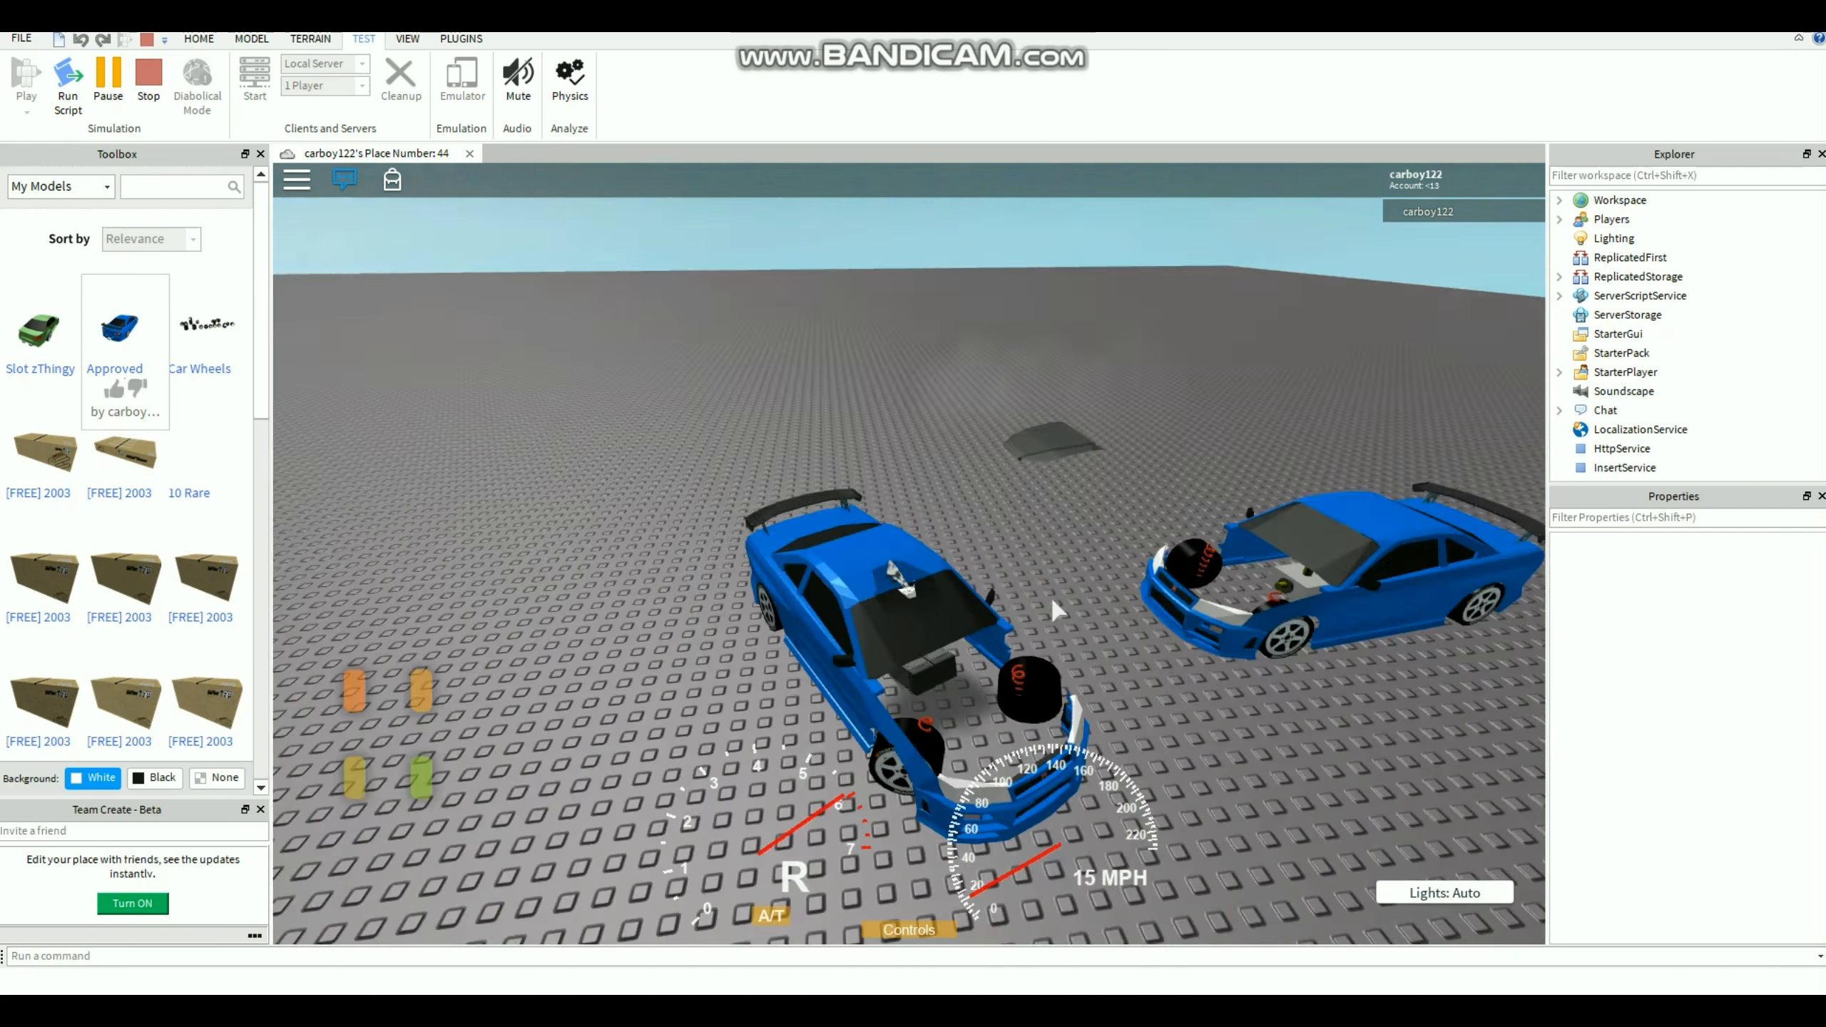
key(w)
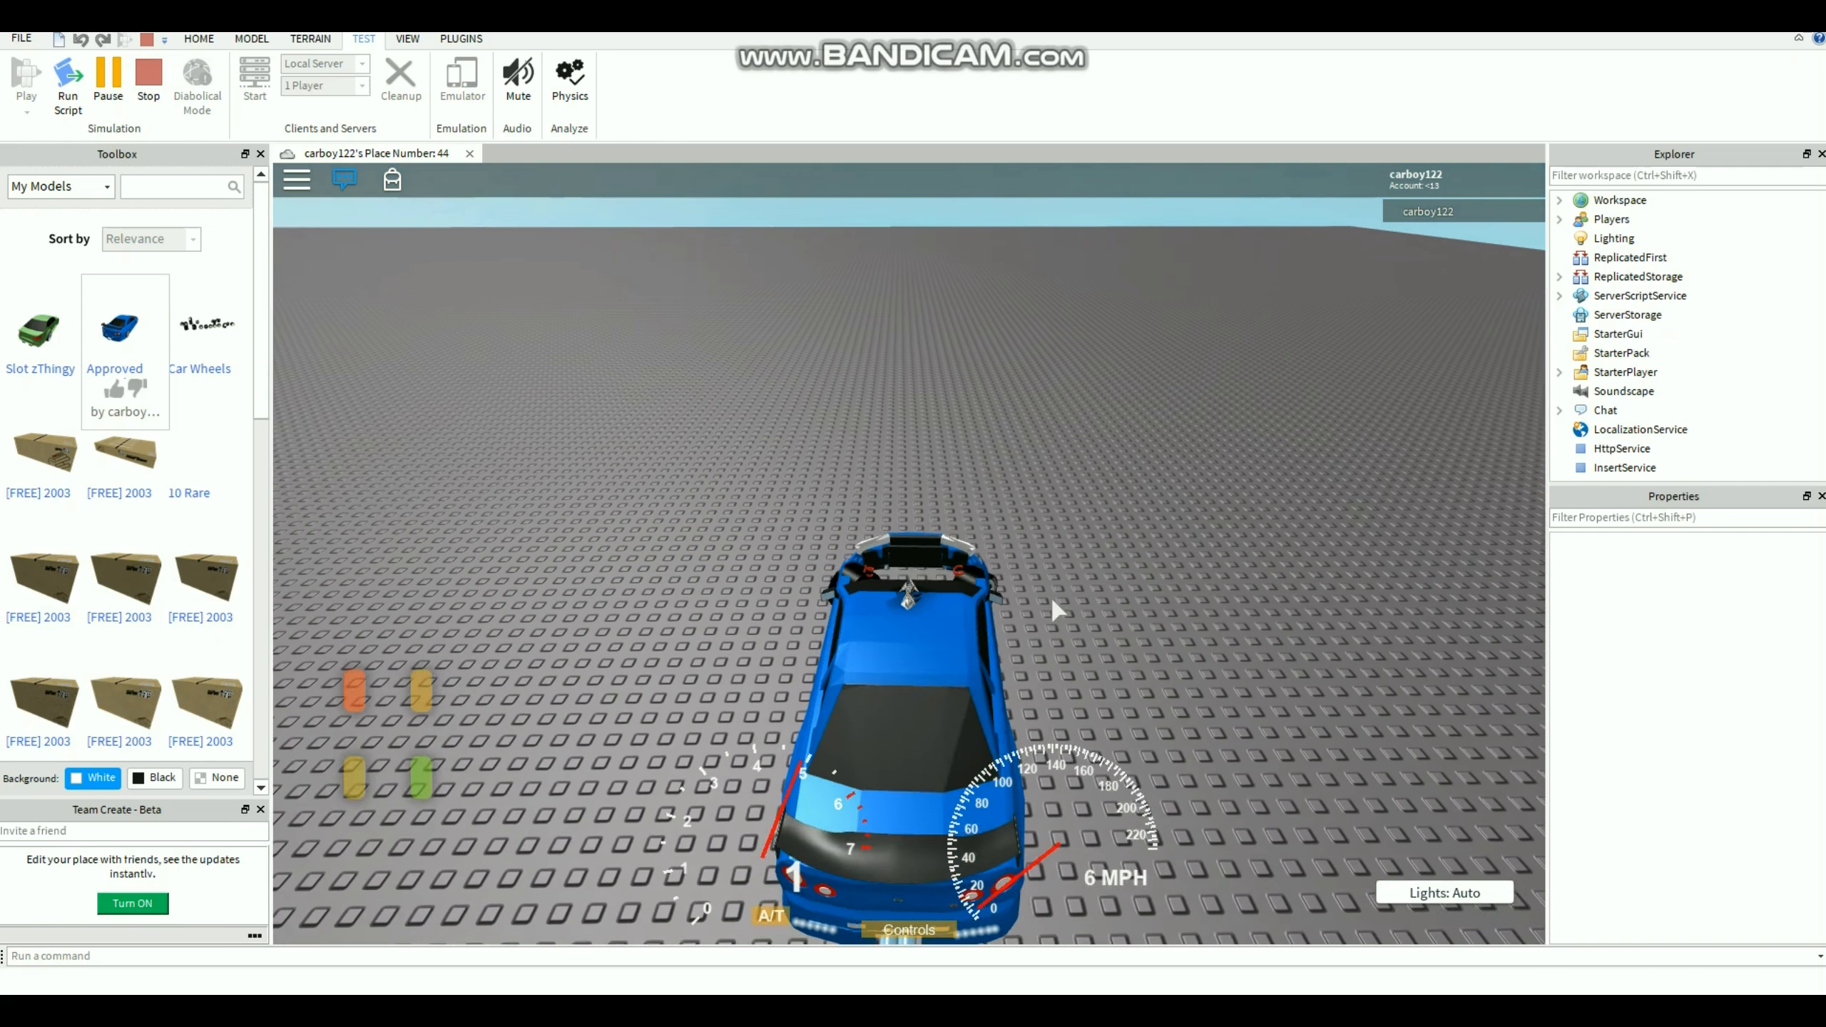
key(d)
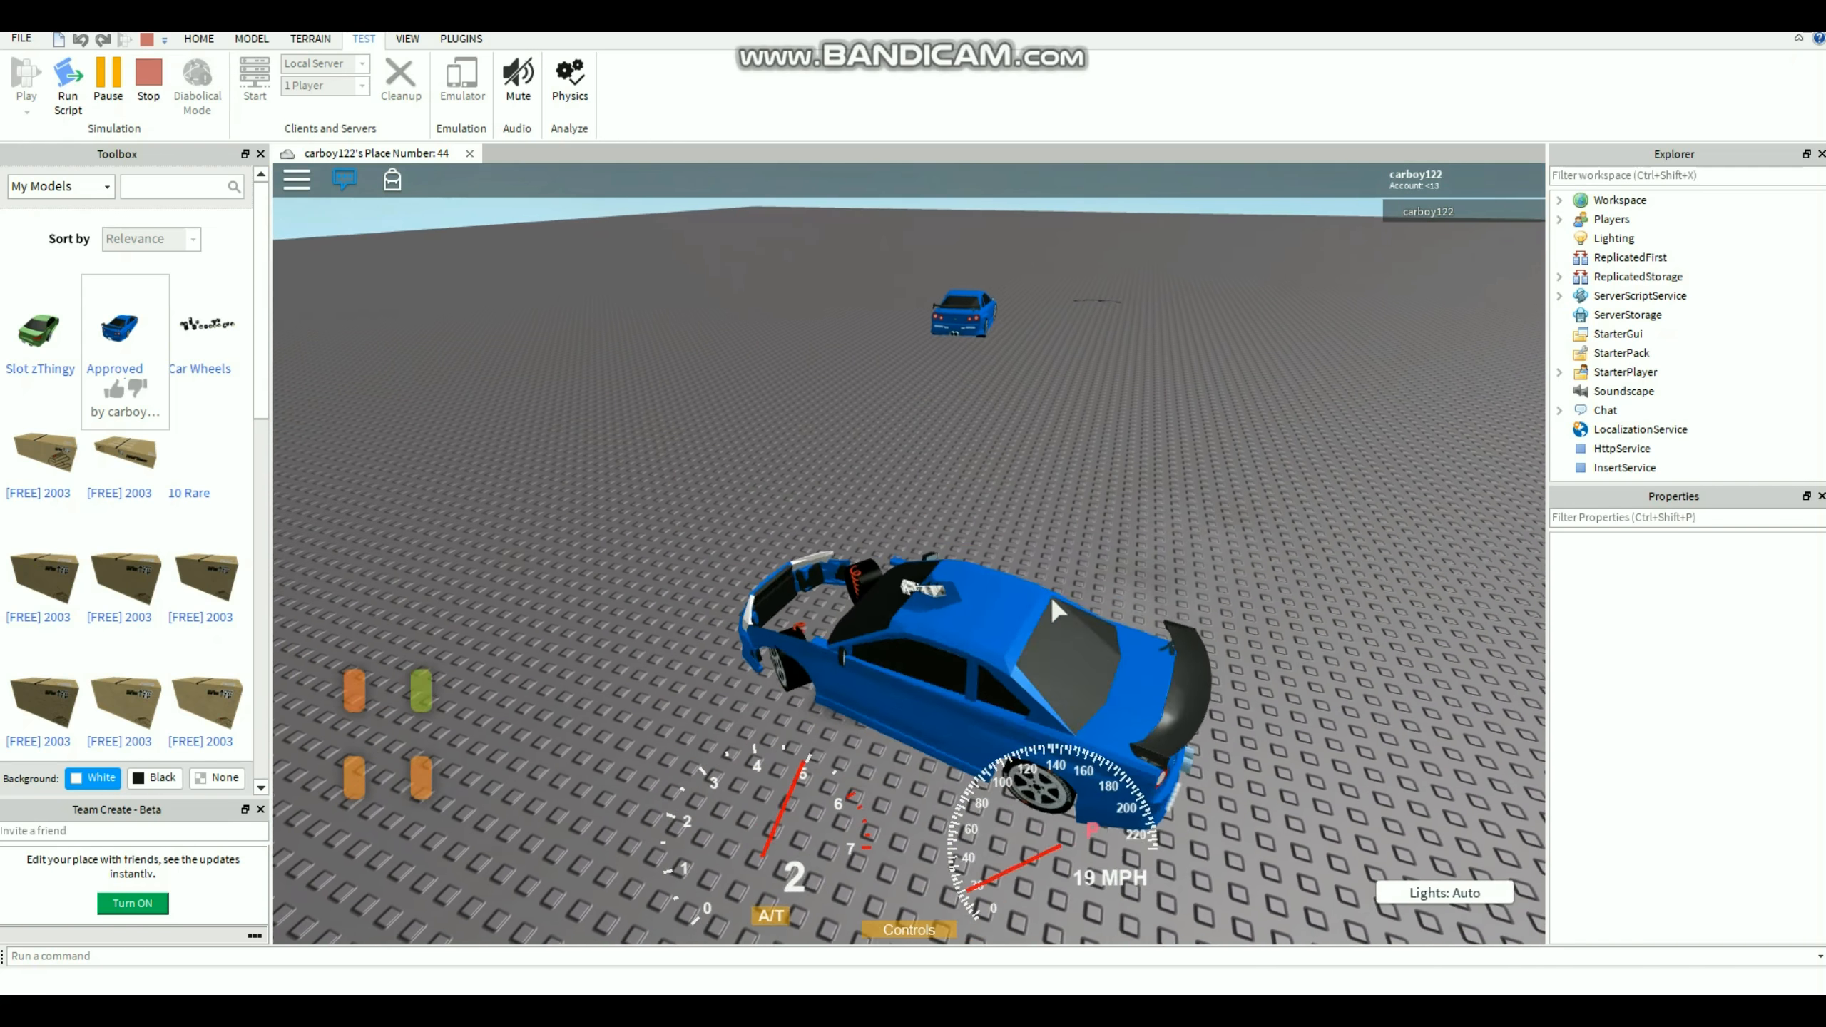
Steer the car alternately both ways across the open baseplate, sliding it around with the parking brake.
key(a)
key(d)
key(p)
key(a)
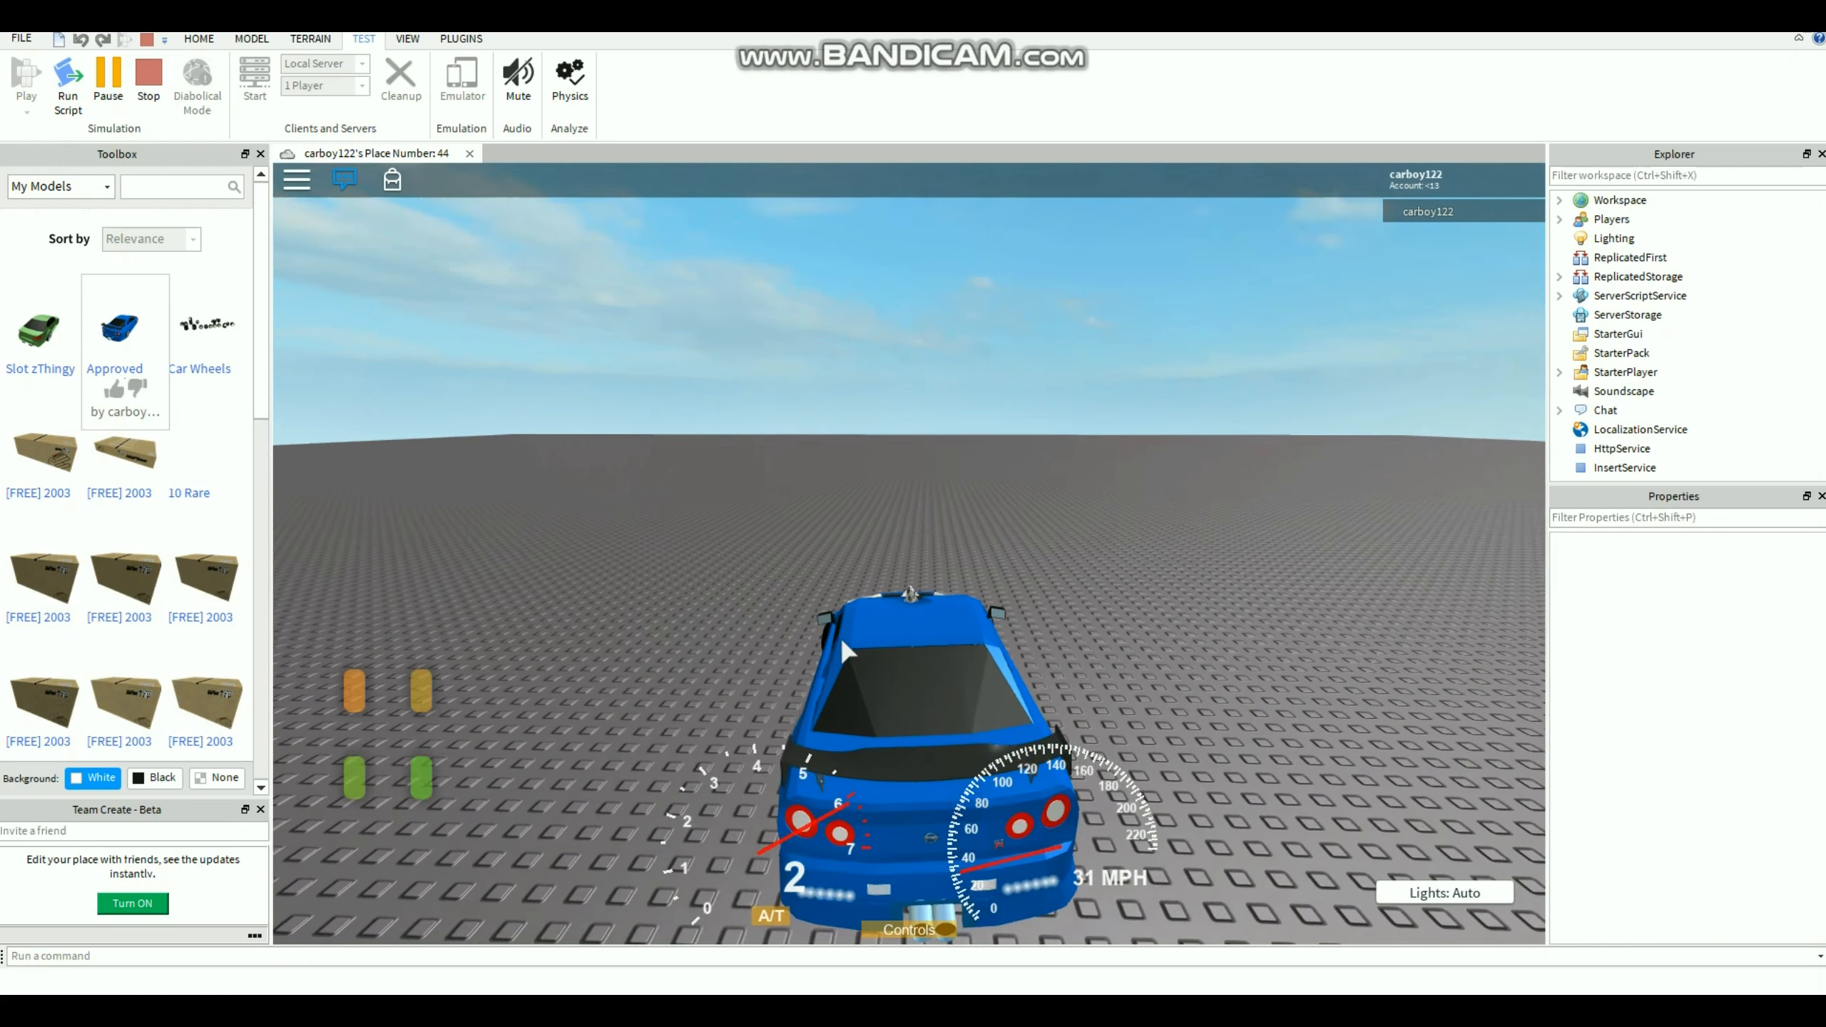
key(d)
key(a)
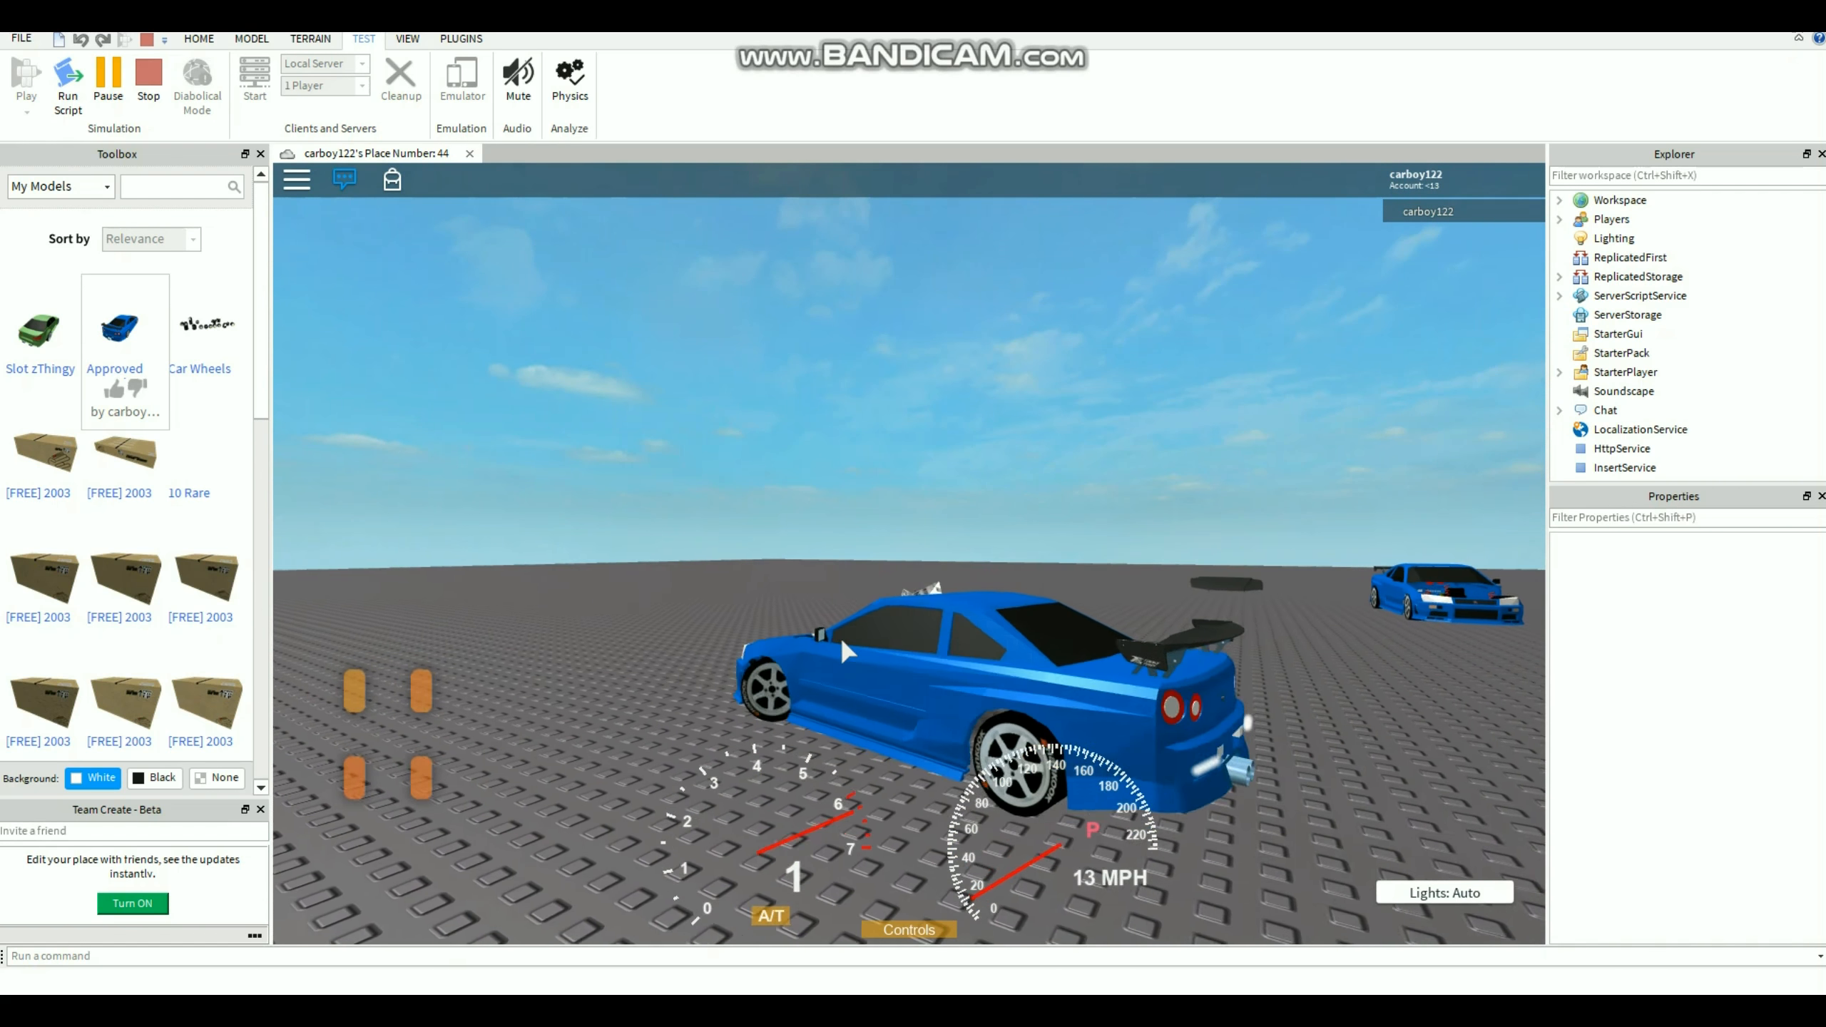
Spin the car around on the parking brake, then accelerate back toward the other blue car and the loose hood.
key(a)
key(w)
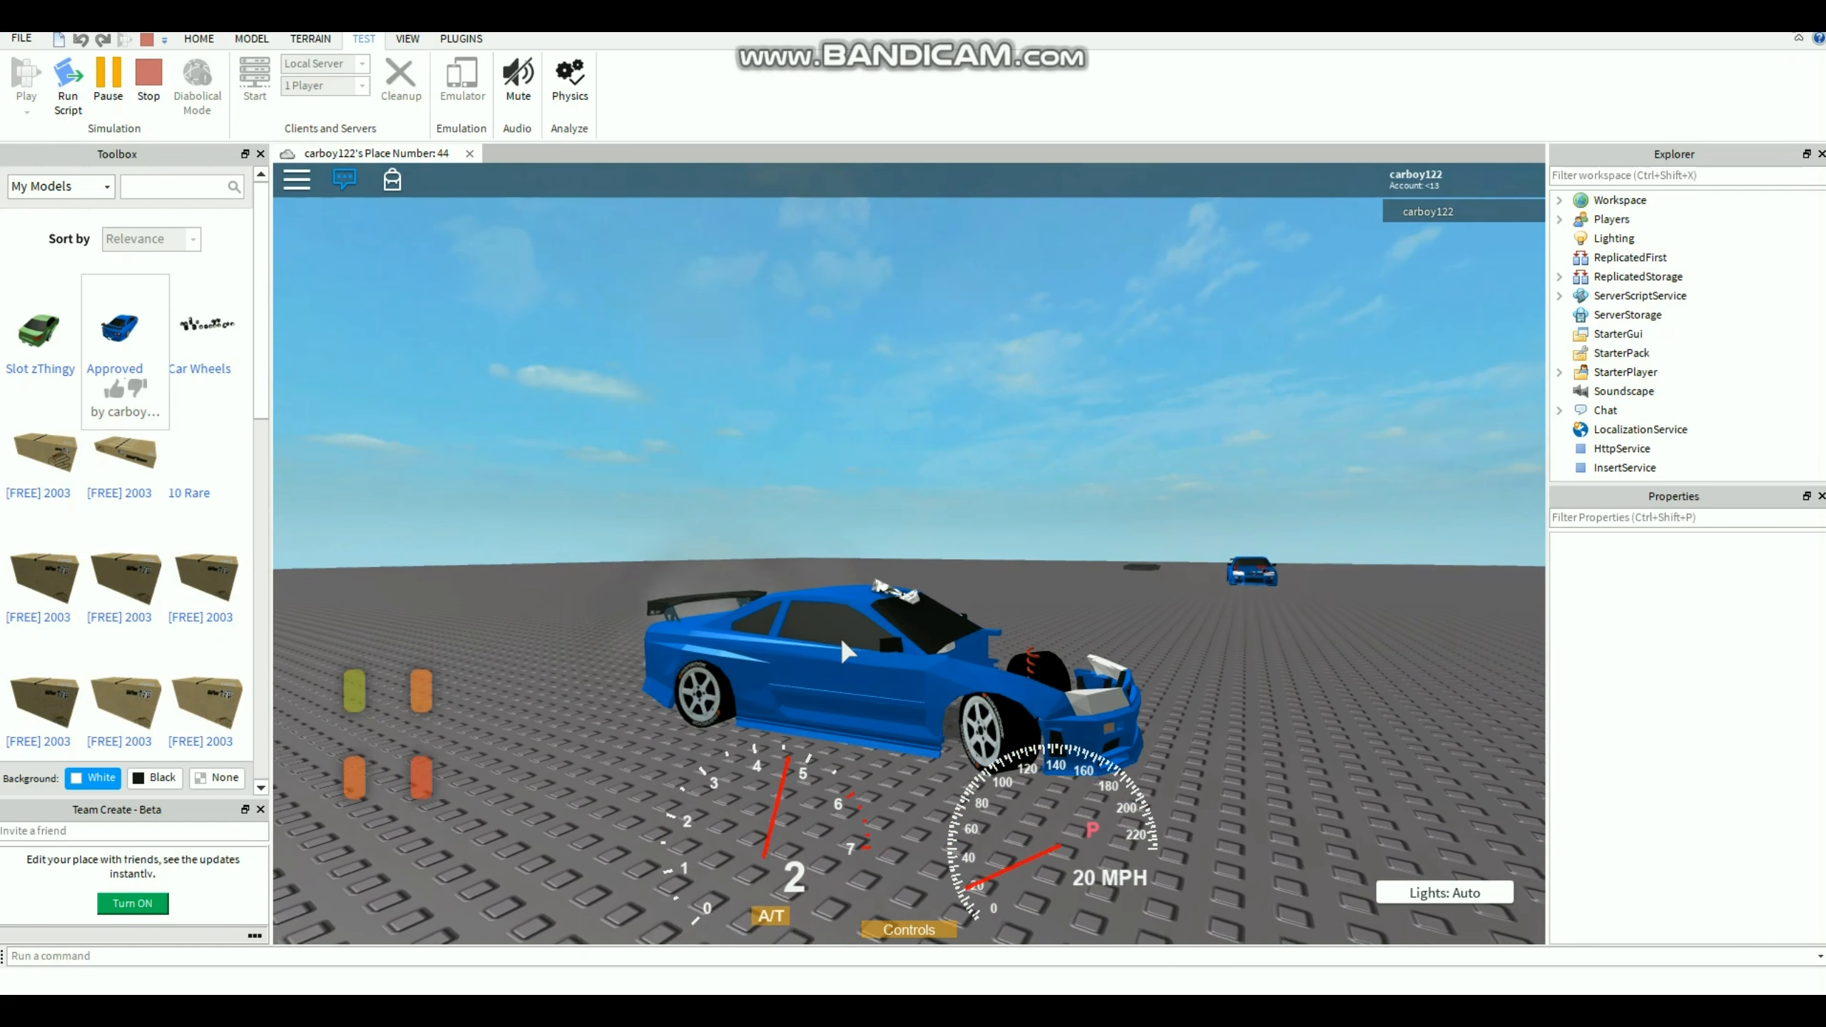
key(d)
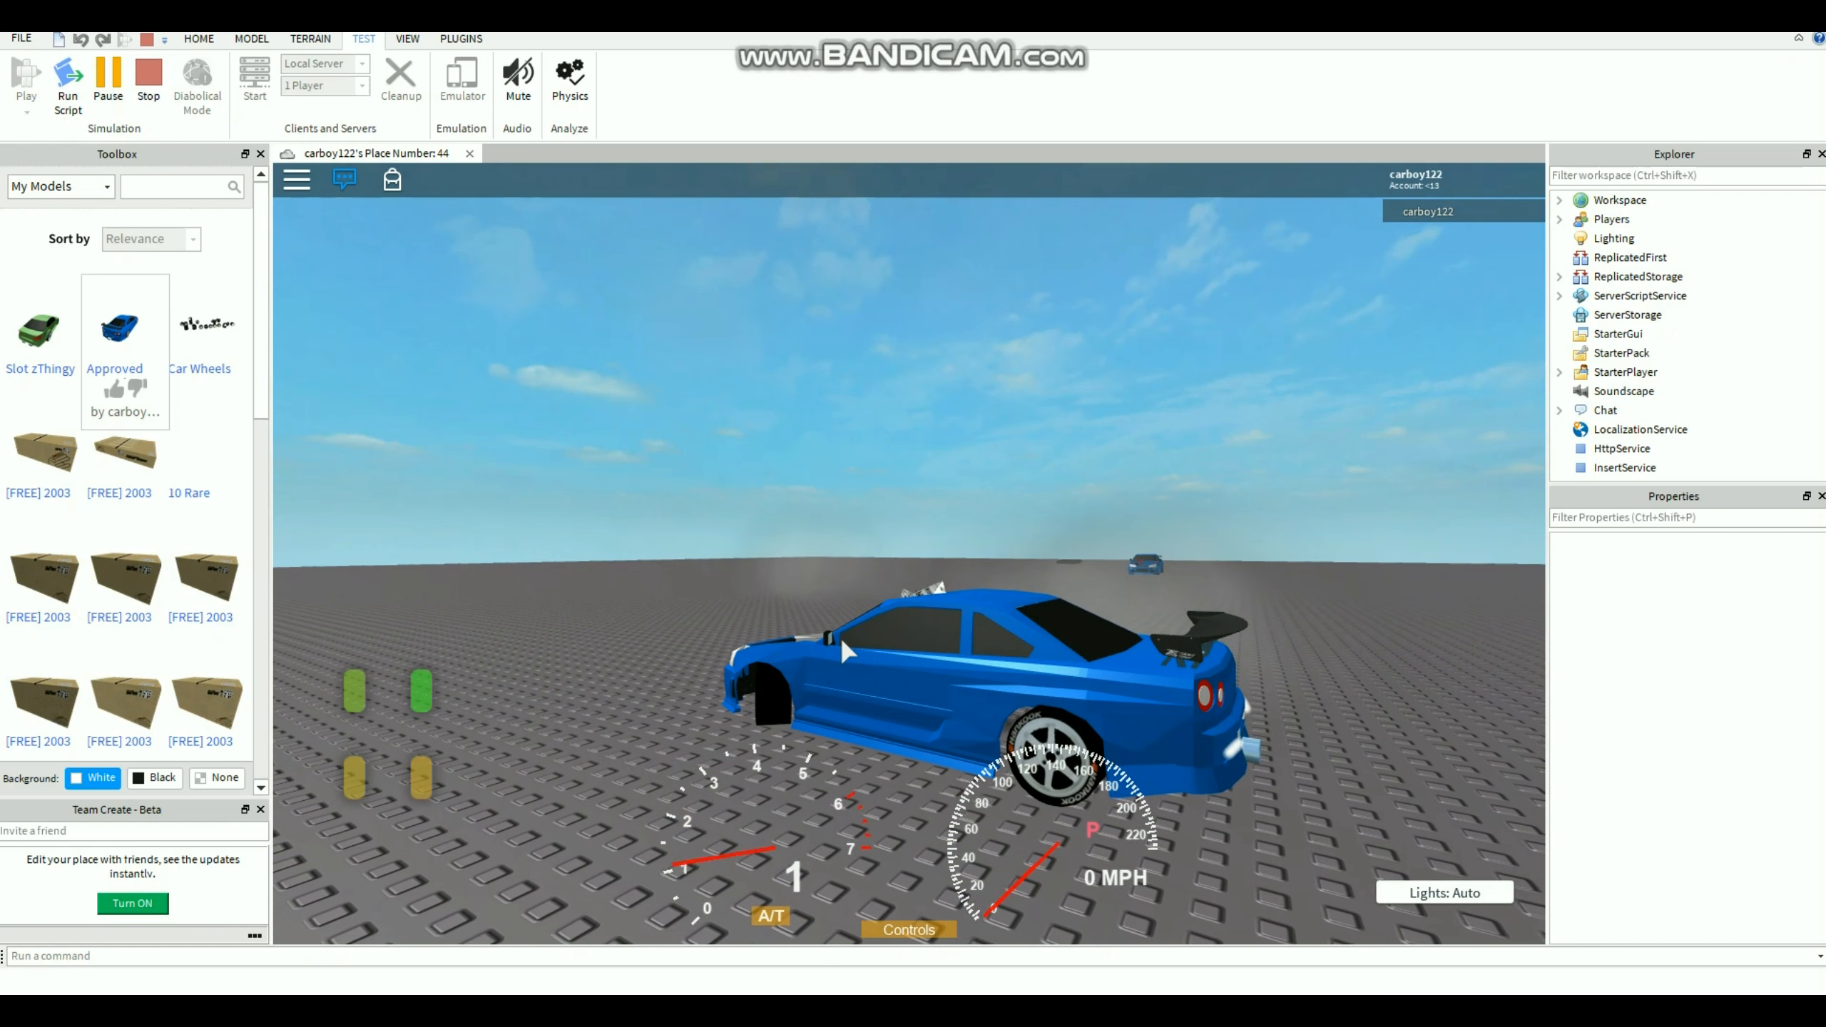
key(w)
key(w)
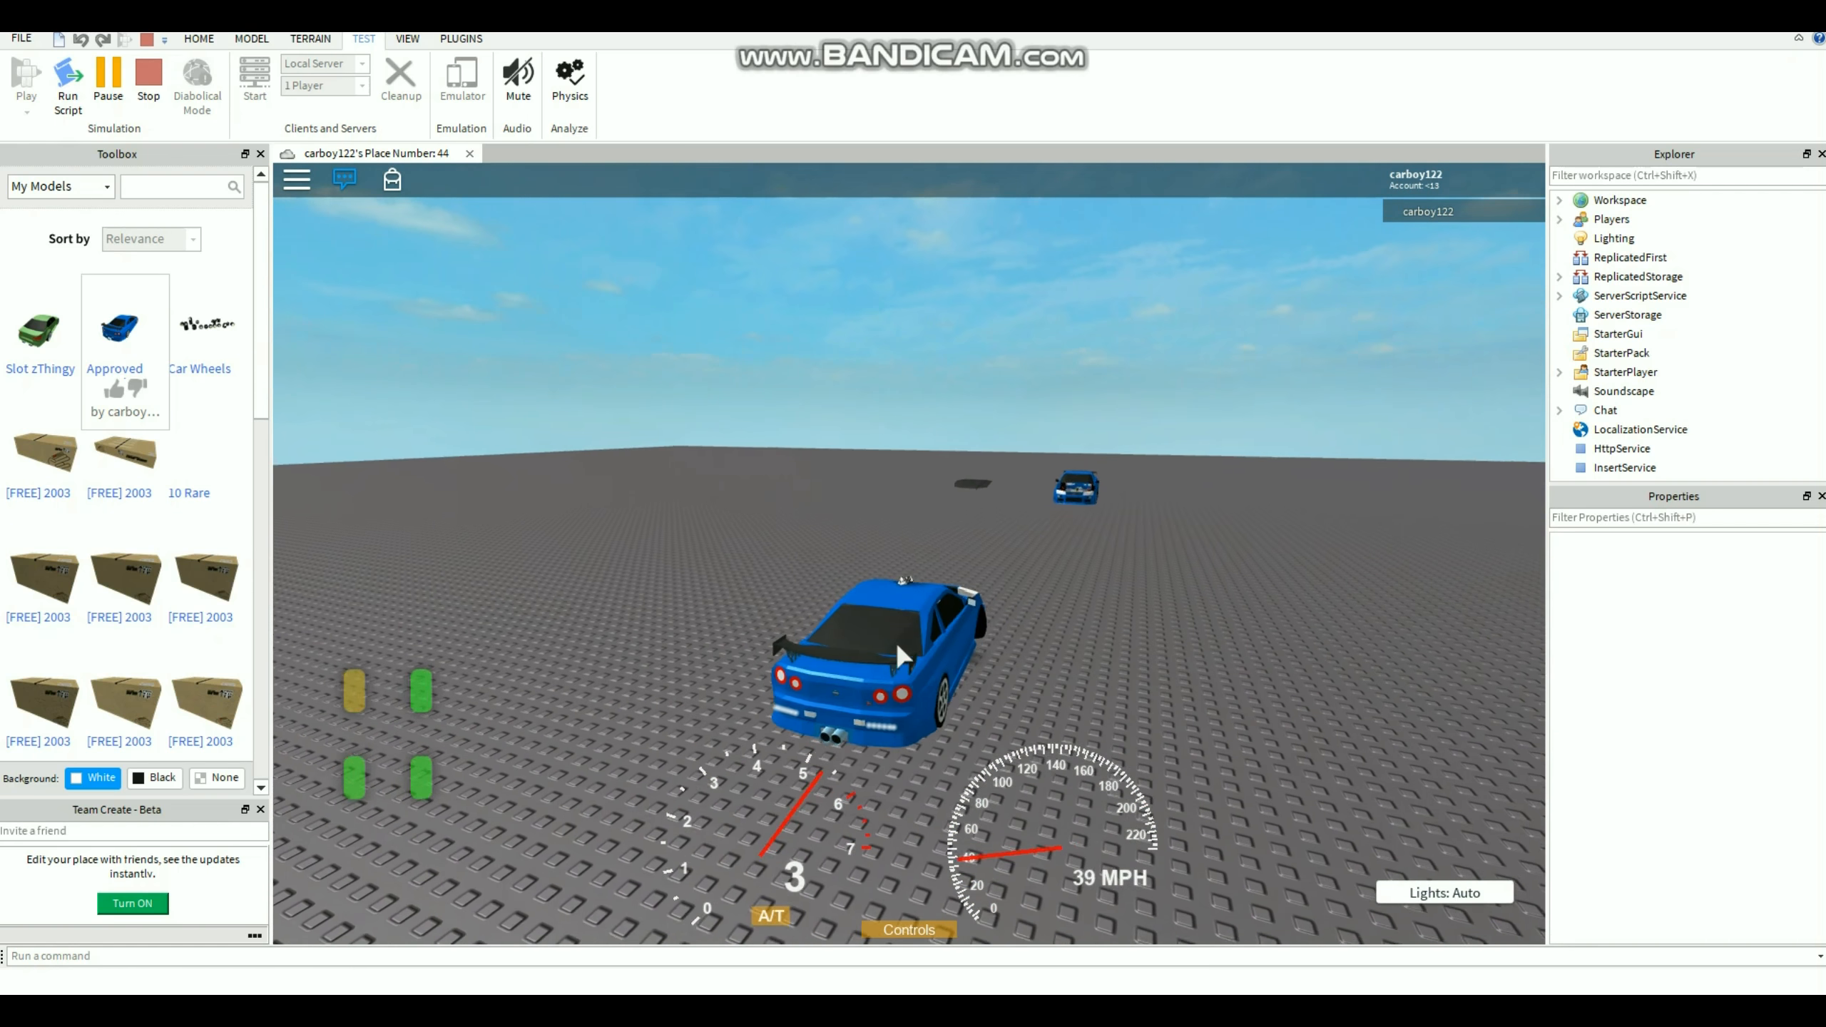
Drift the car around to a halt beside the other blue car and the loose hood, and stop the play test.
key(a)
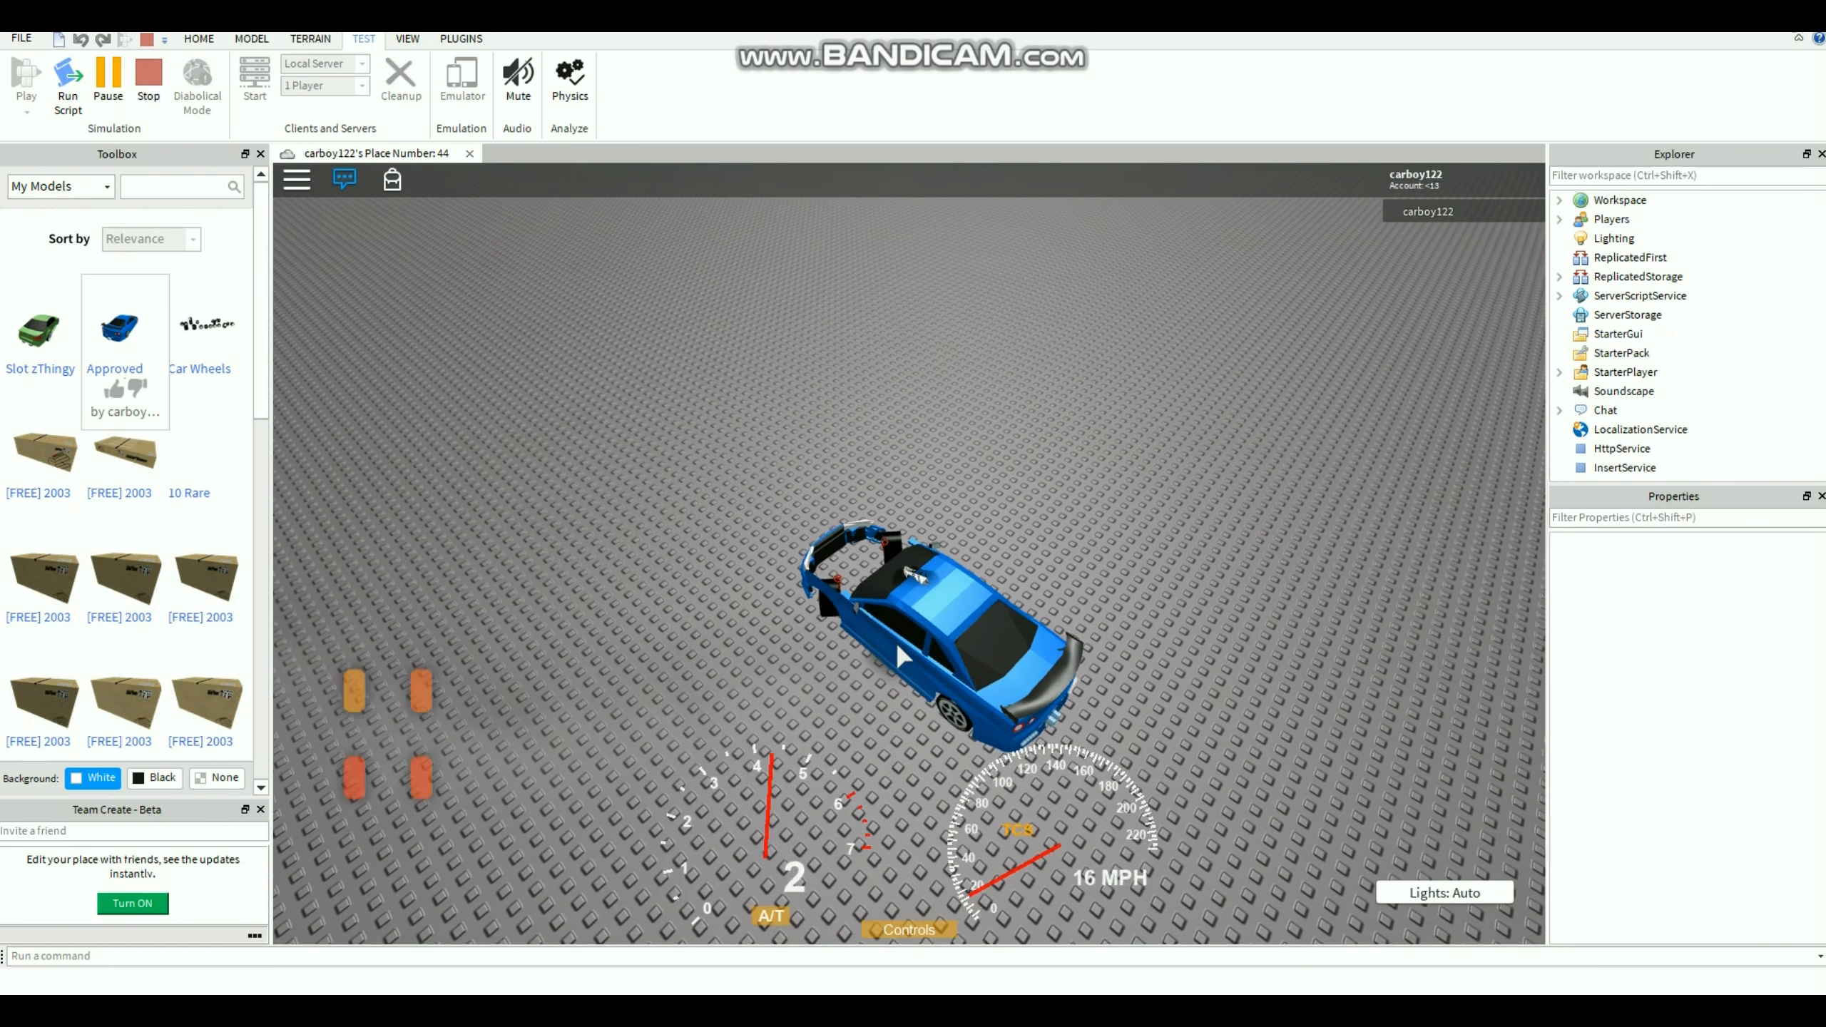
key(w)
key(w)
key(a)
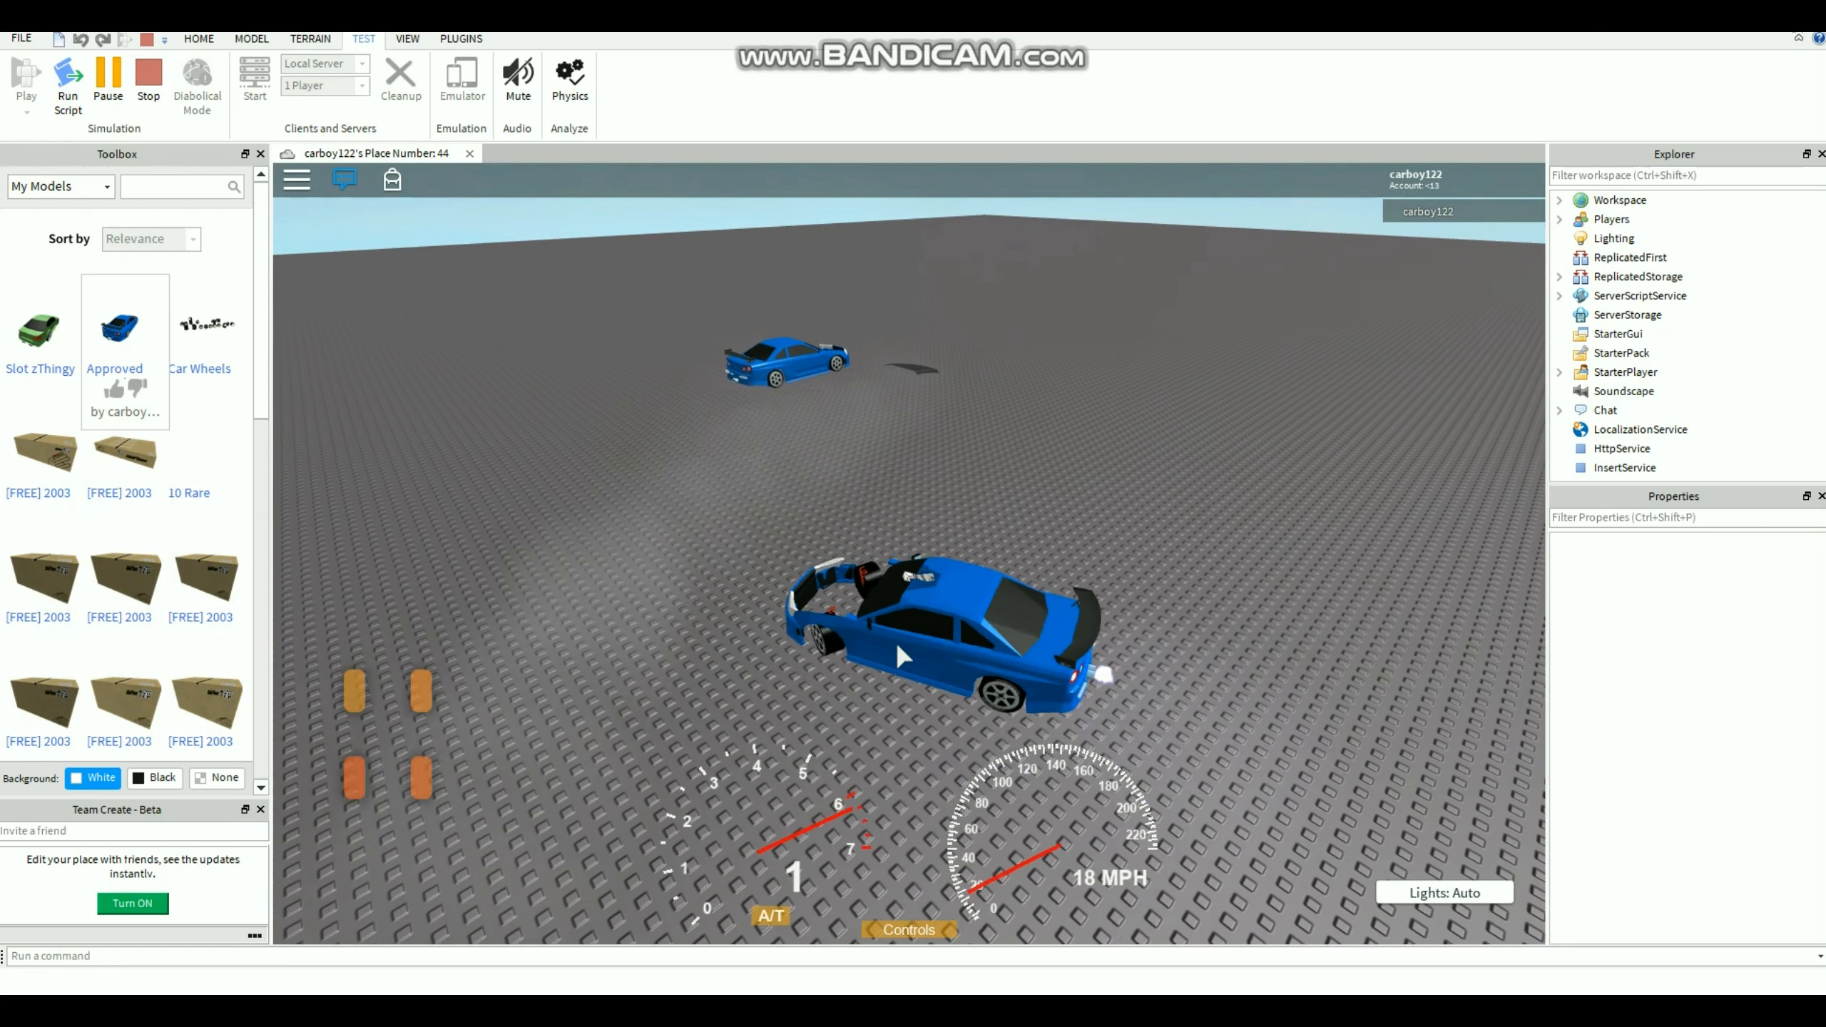
key(d)
key(d)
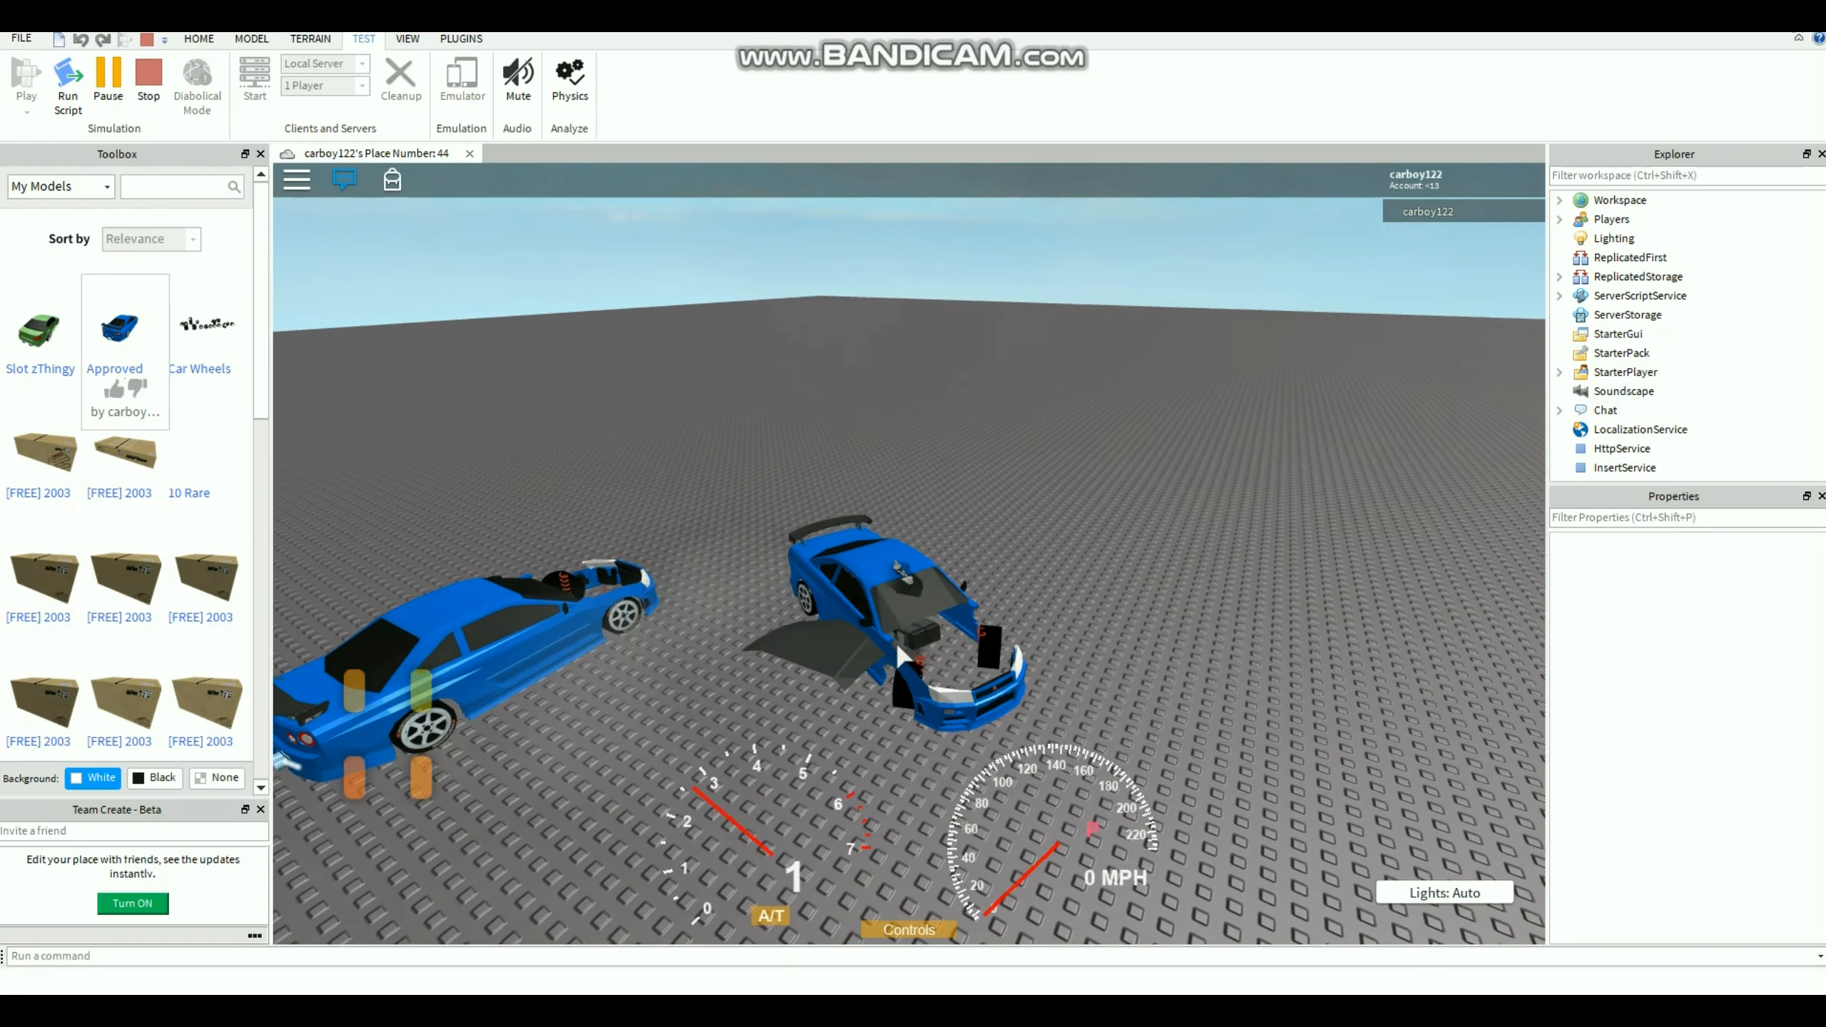
click(148, 83)
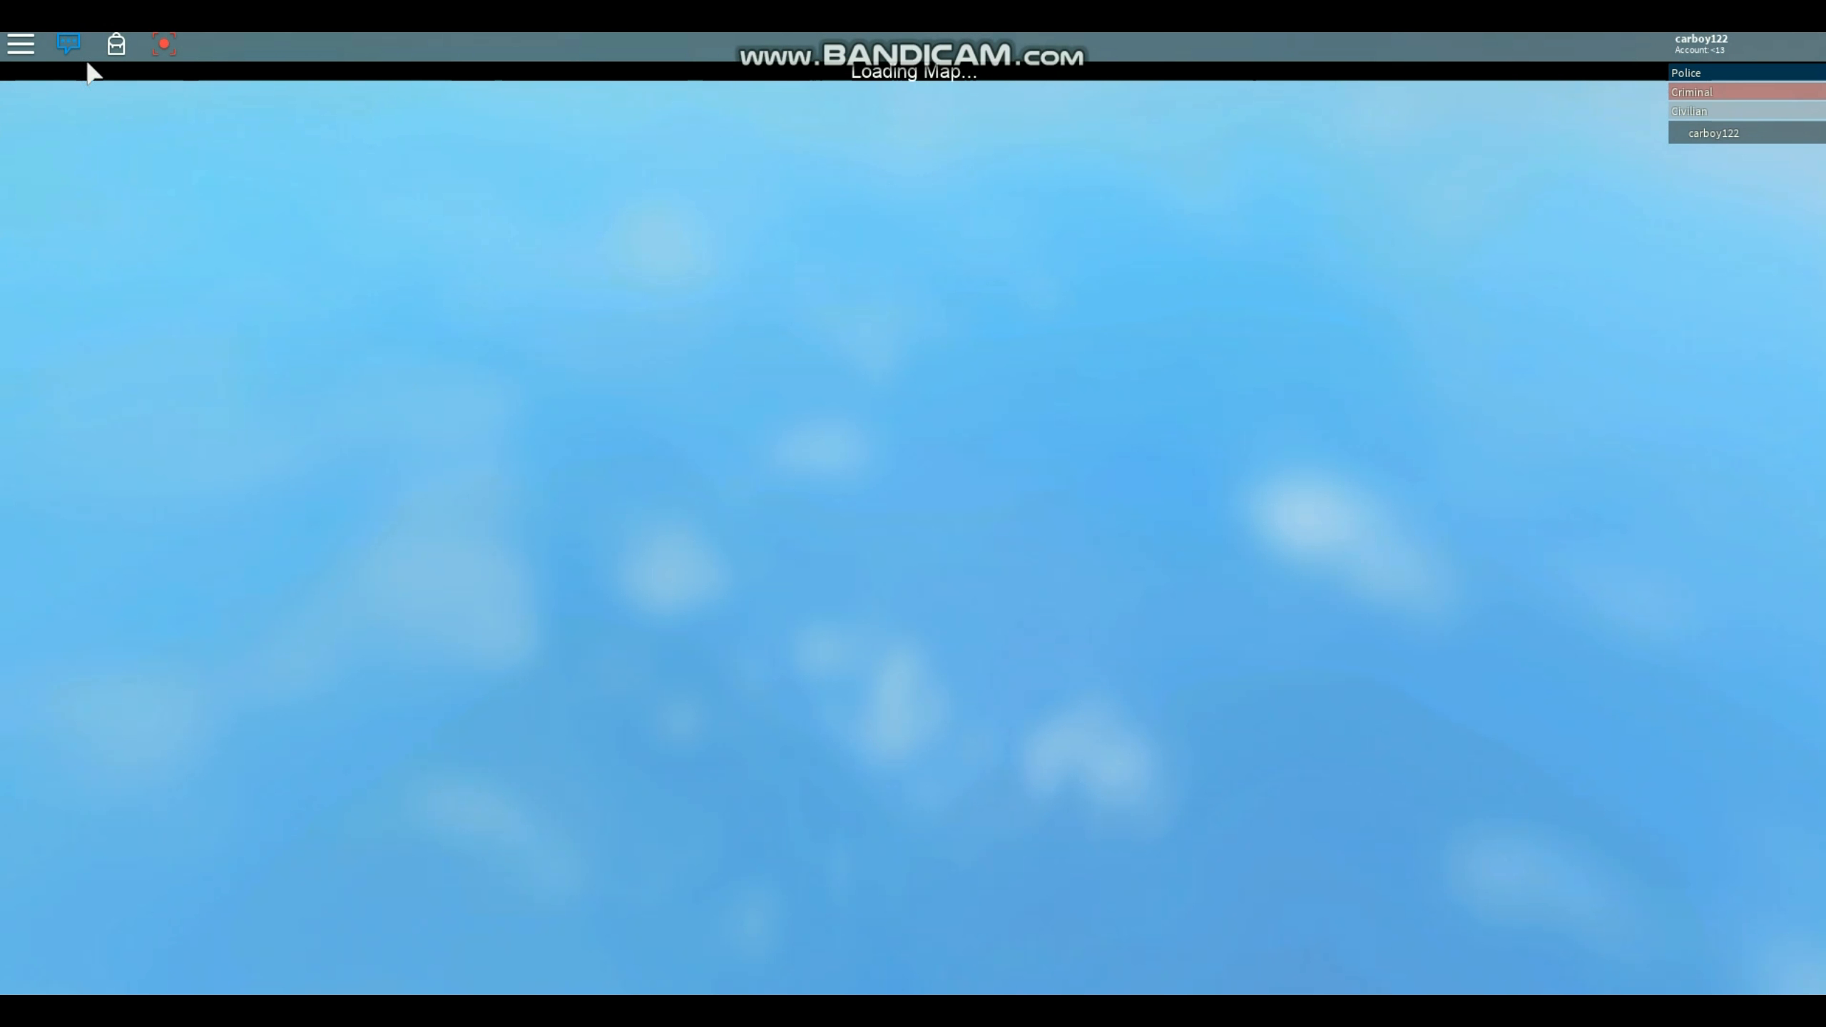
Switch to the Roblox game with police and criminal teams and open its side panel.
click(165, 49)
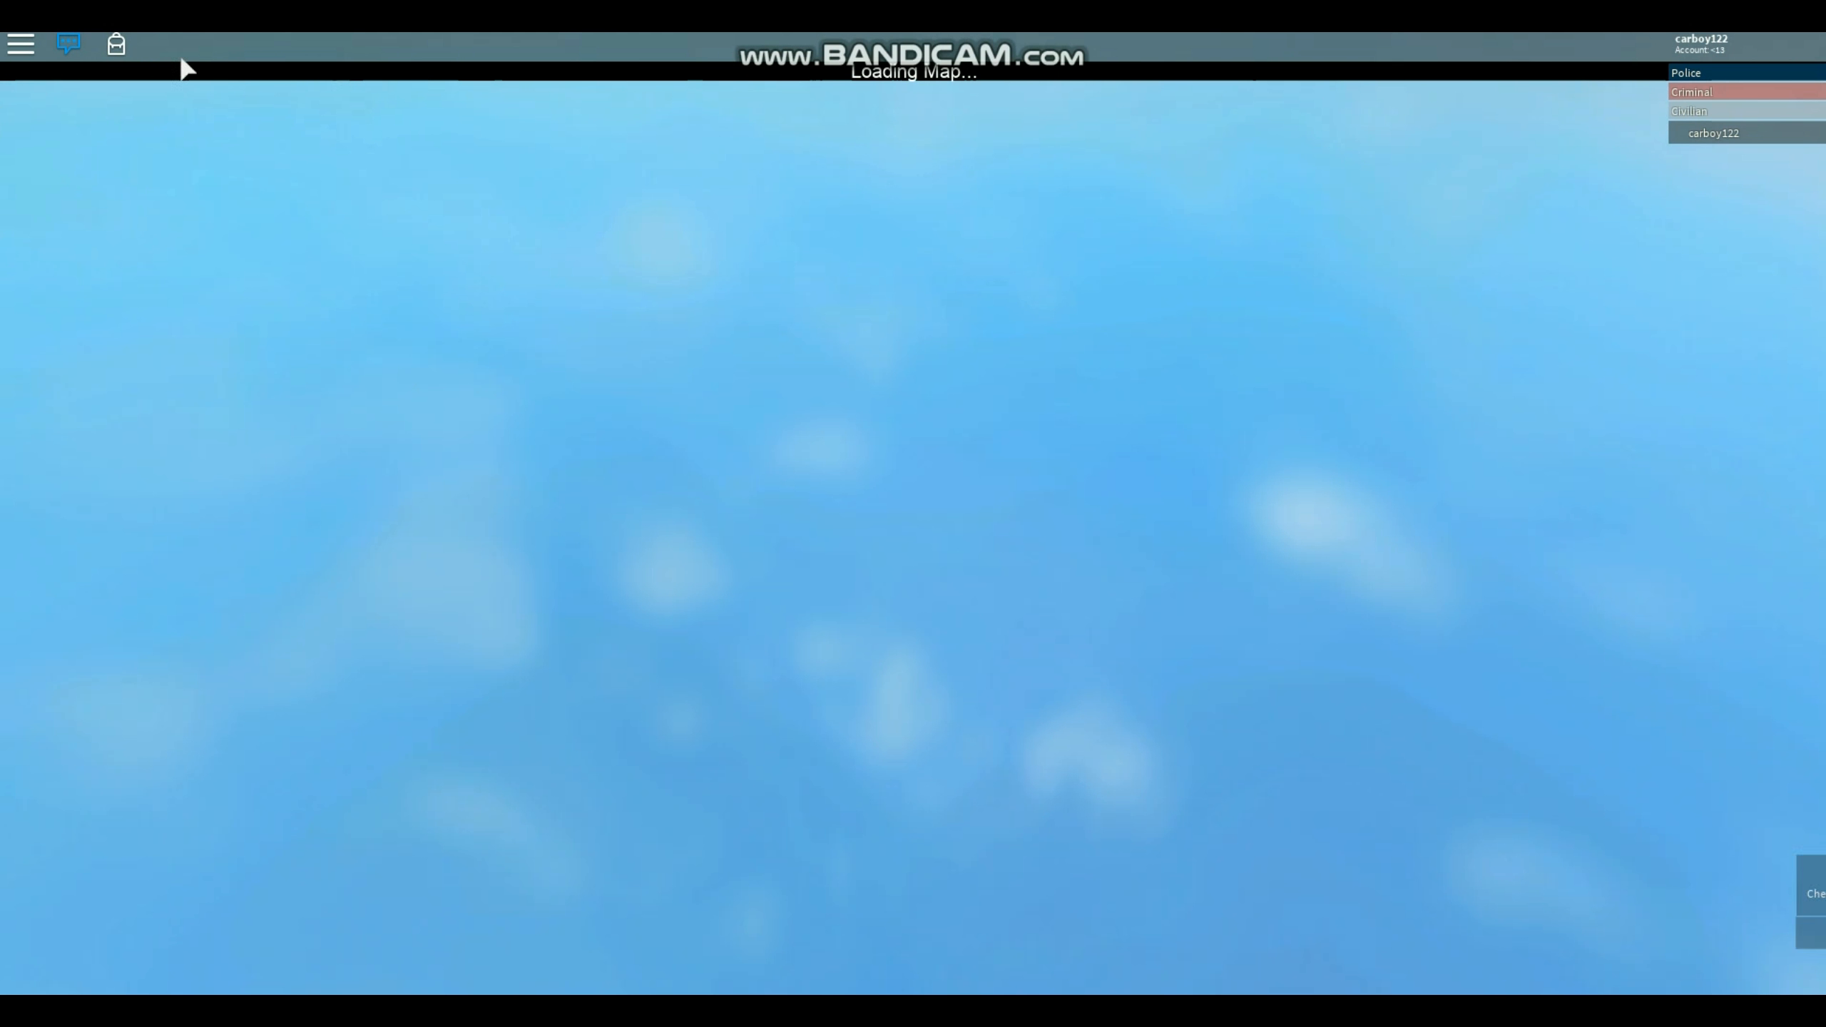